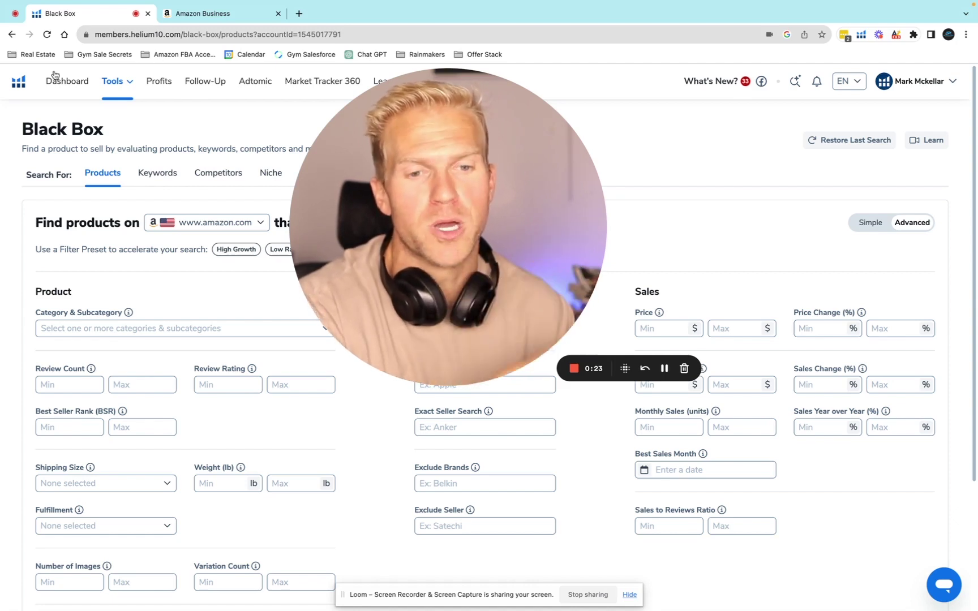
Switch Black Box to the keyword search and set the minimum search volume to 1000
left_click_drag(407, 159, 734, 157)
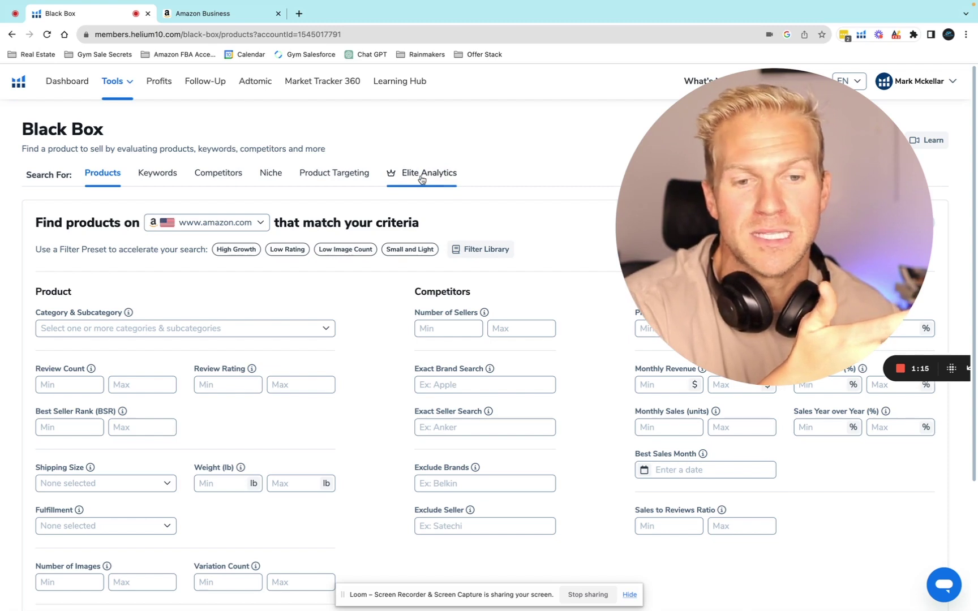
left_click(157, 185)
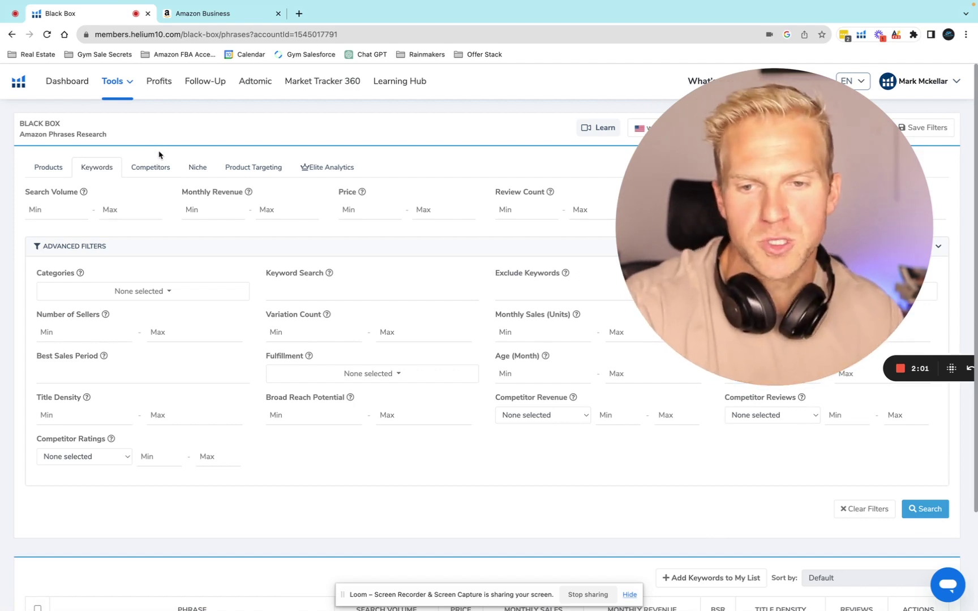
left_click(55, 209)
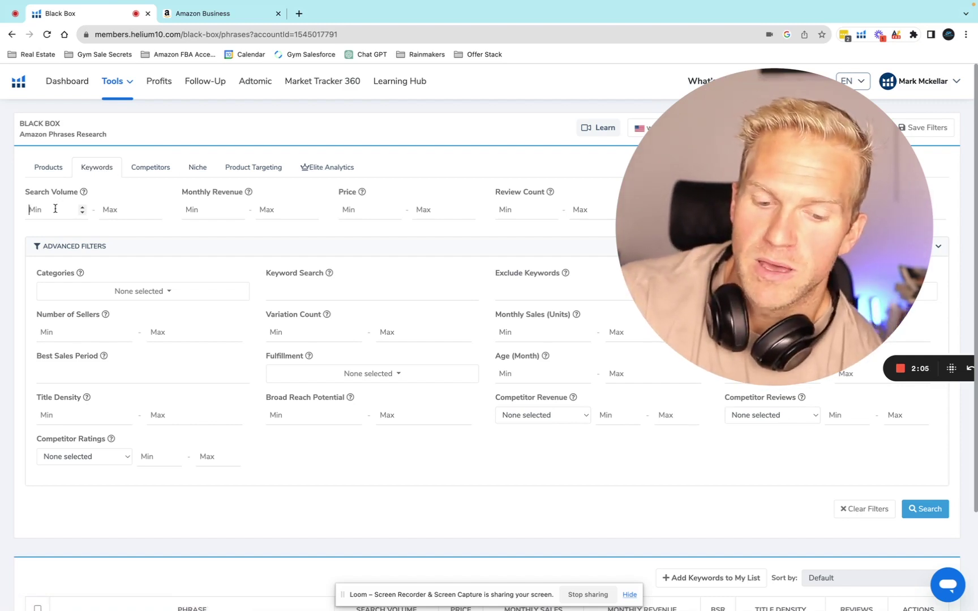
type("1000")
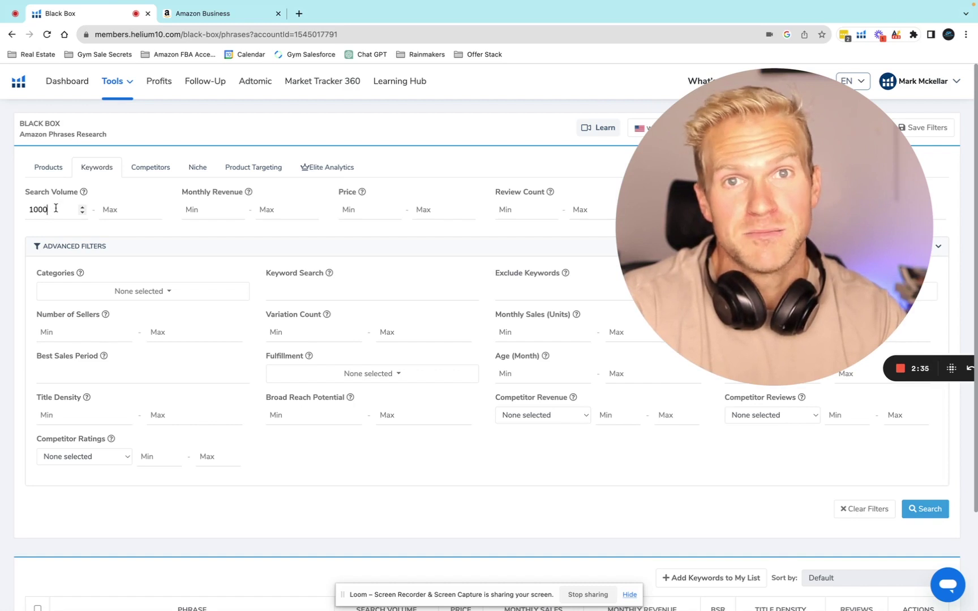
left_click(104, 214)
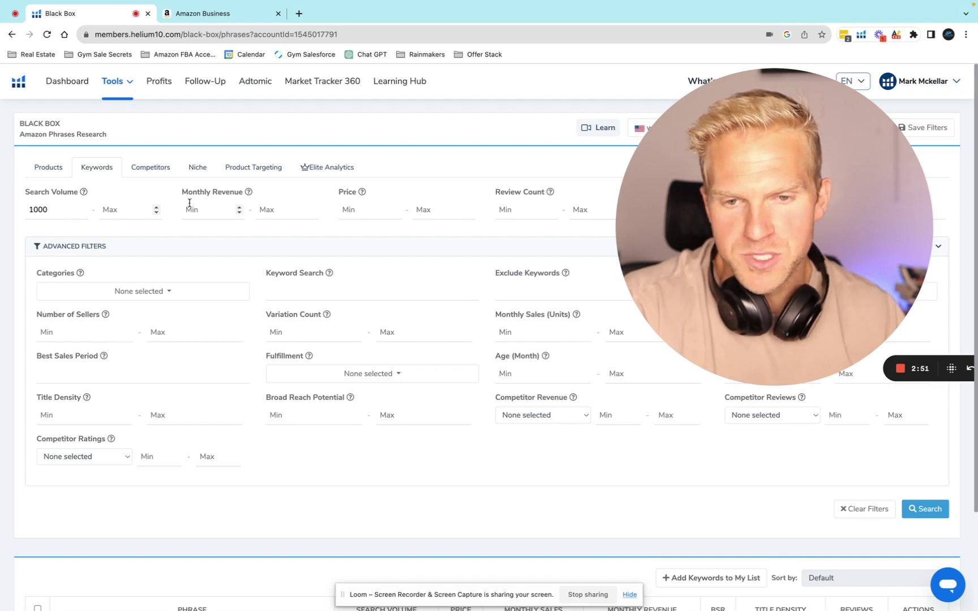
left_click(108, 216)
type("10000")
key("BackSpace")
key("BackSpace")
key("BackSpace")
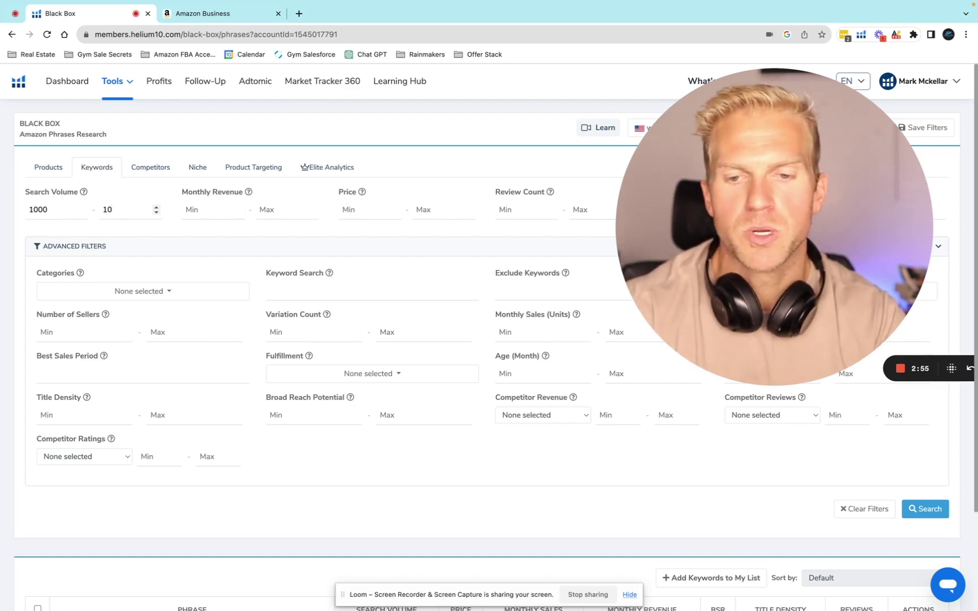
key("BackSpace")
key("BackSpace")
Set the monthly revenue filter to a range of 5000 to 10000
left_click(210, 209)
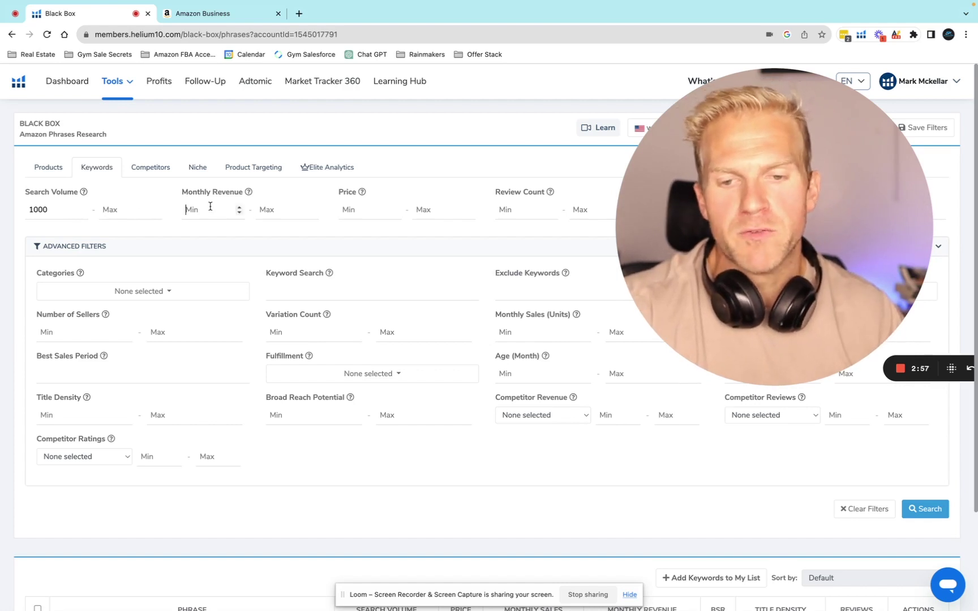
type("5000")
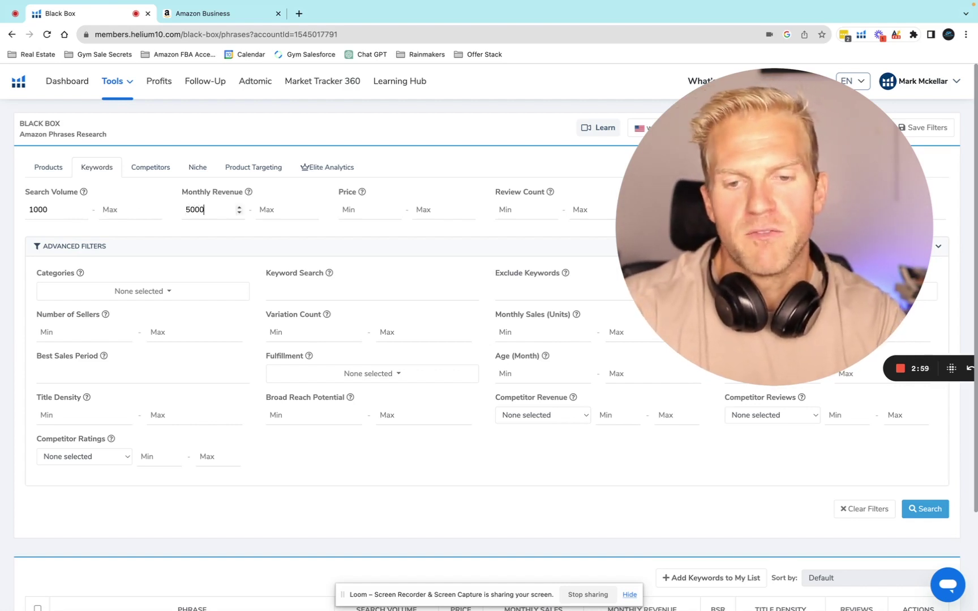
key("Tab")
type("10000")
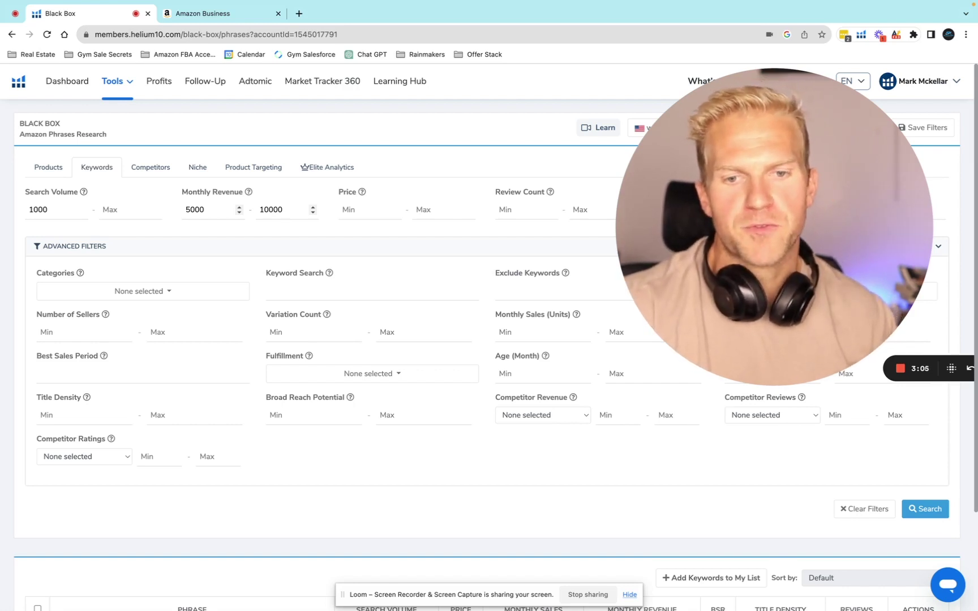
left_click_drag(714, 217, 702, 387)
Set the price filter to a range of 10 to 25
left_click(347, 210)
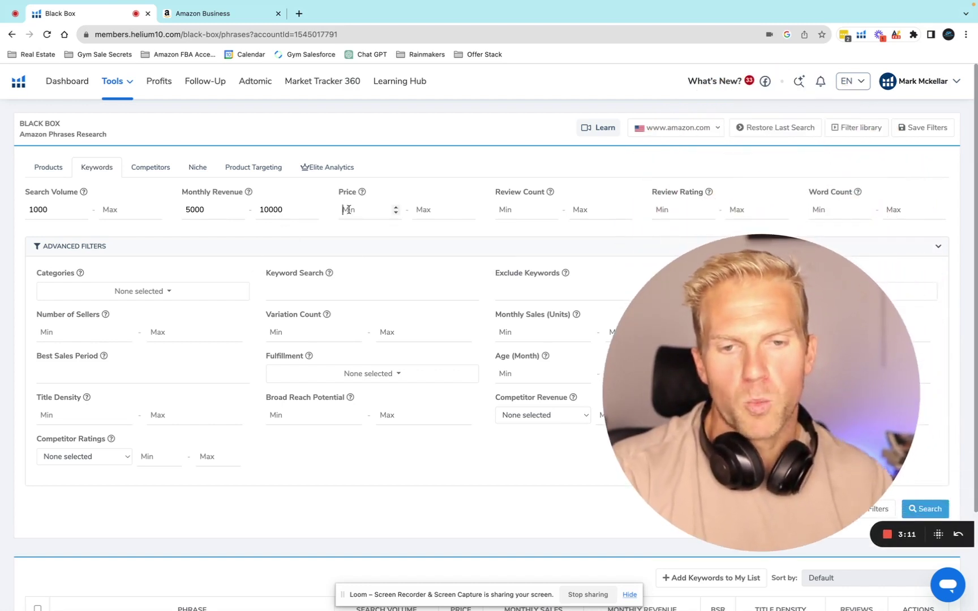
type("1")
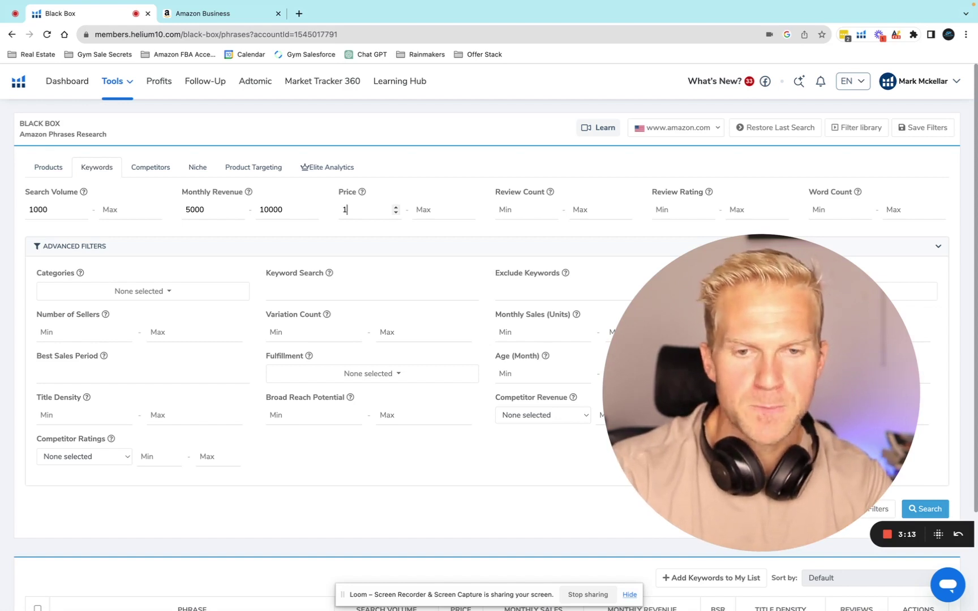
type("0")
key("Tab")
type("2")
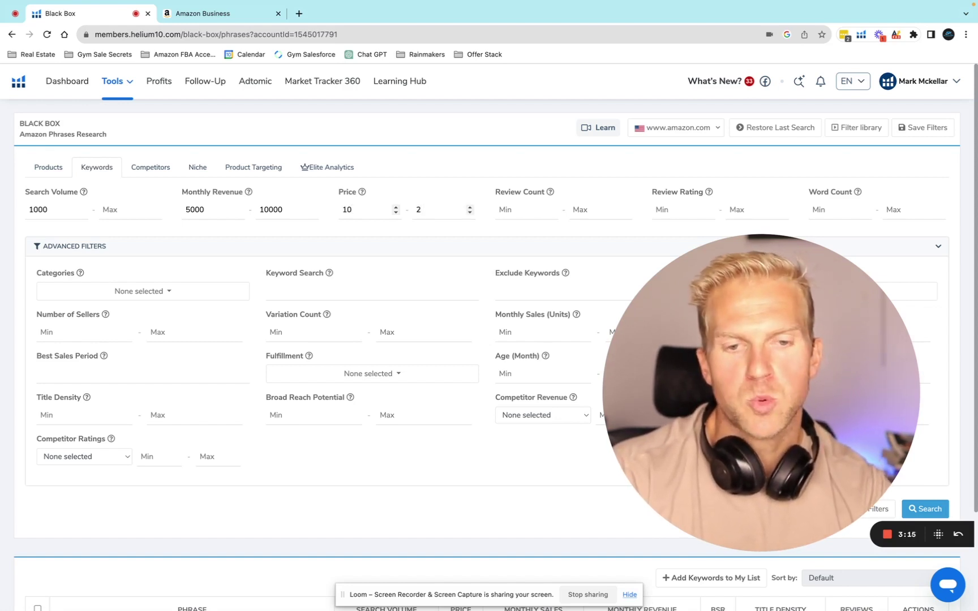
type("5")
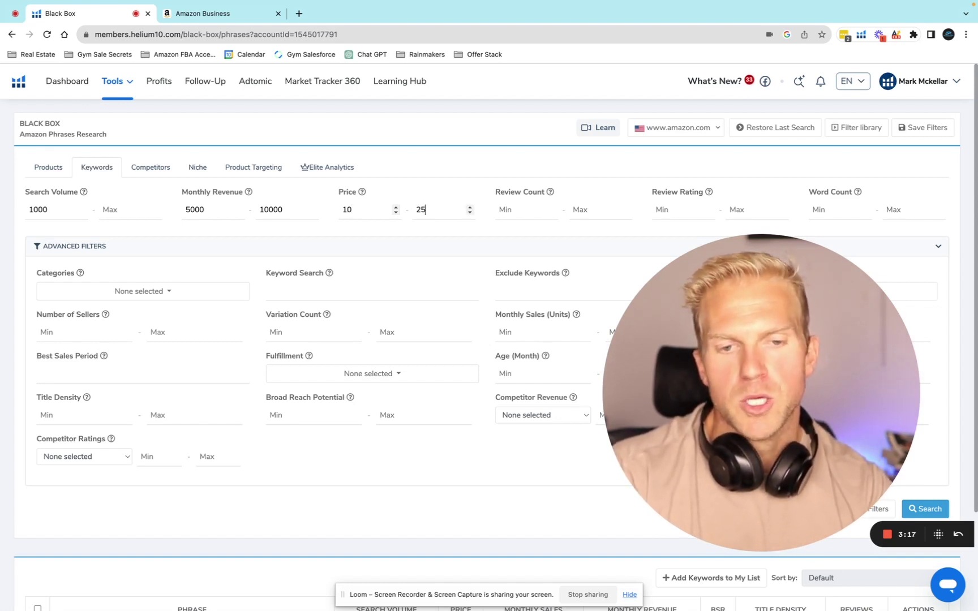
key("BackSpace")
type("0")
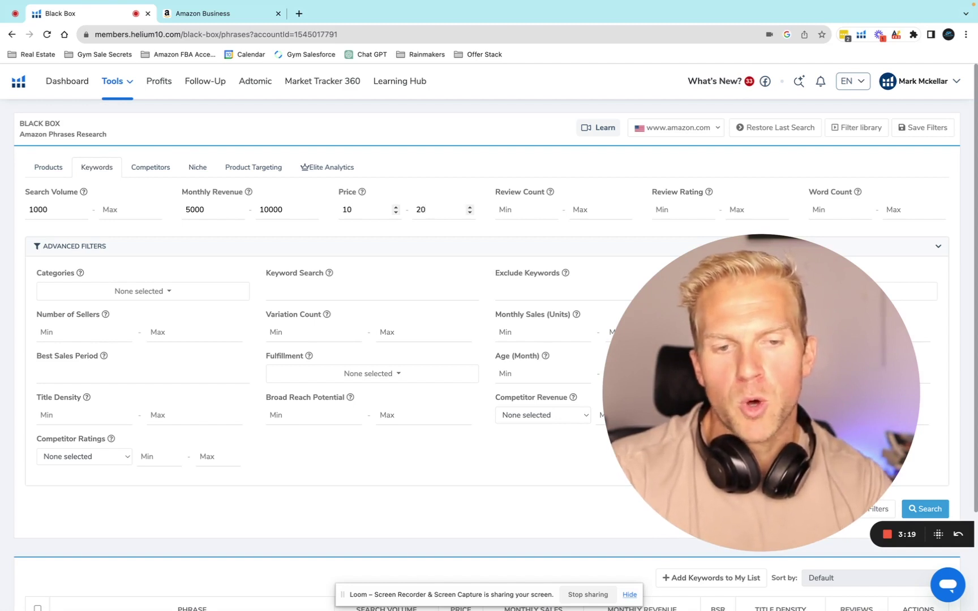
left_click_drag(681, 277, 698, 291)
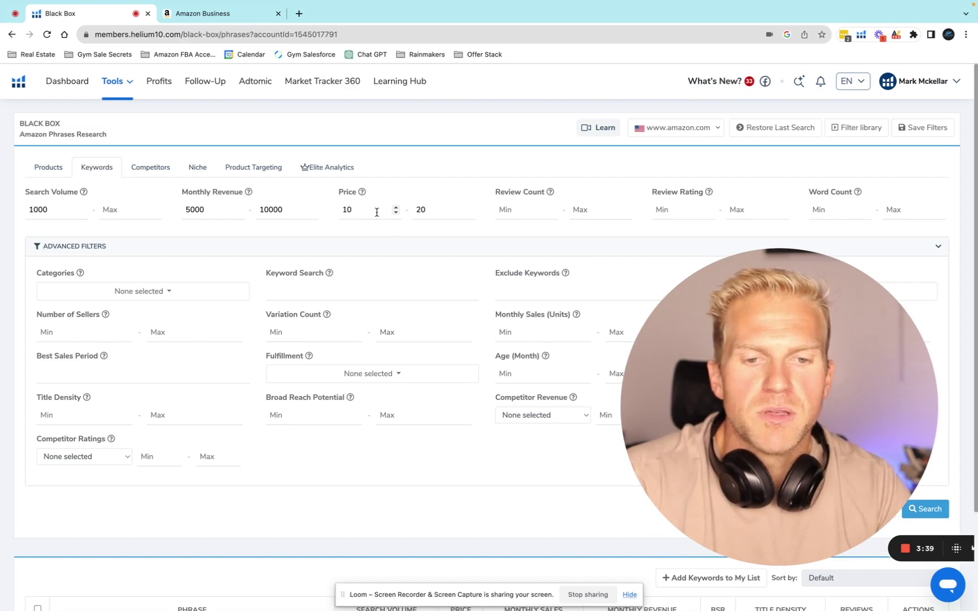
left_click(431, 215)
key("BackSpace")
type("5")
Set the maximum review count to 350, leaving the minimum empty
left_click(500, 210)
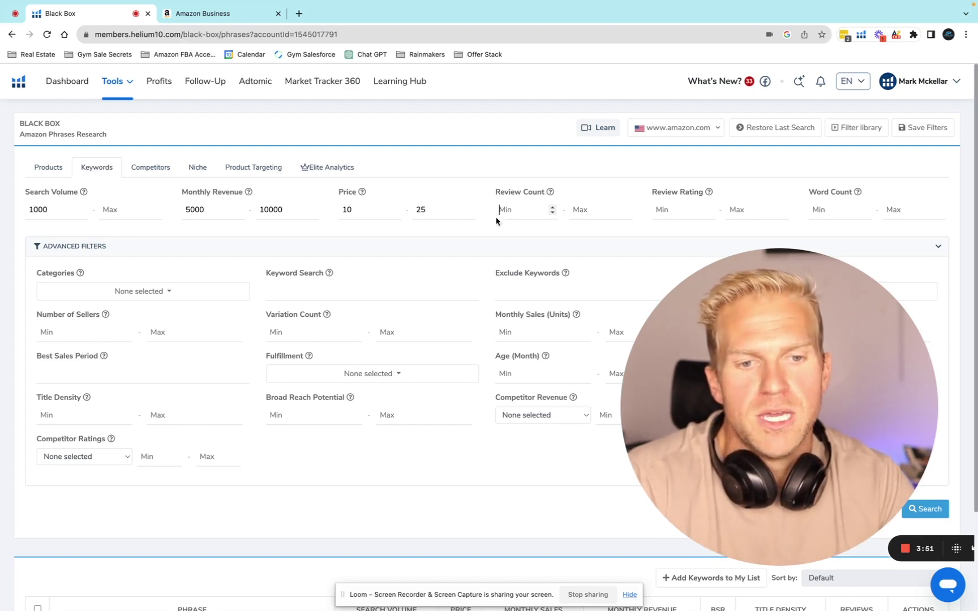
left_click(604, 204)
type("350")
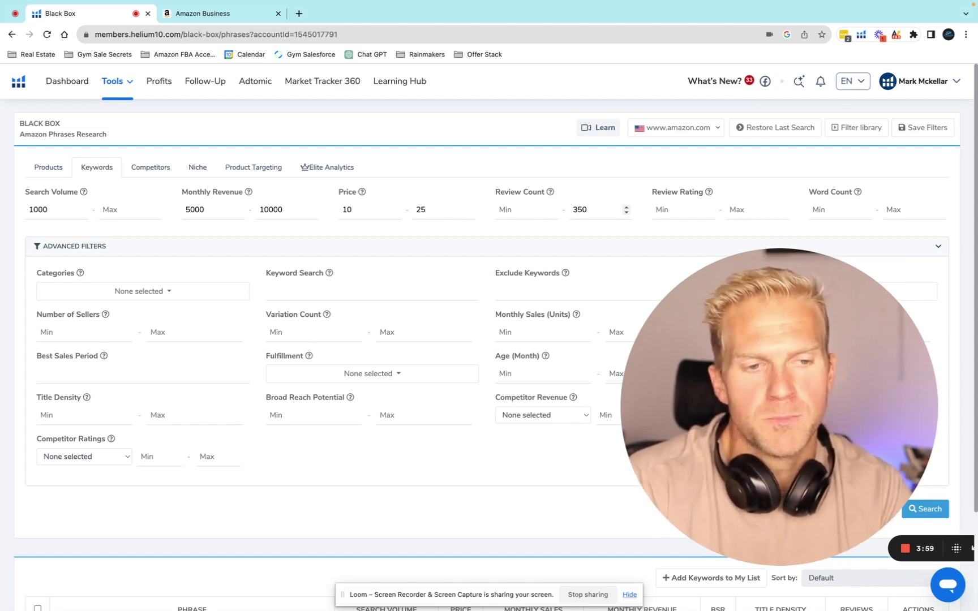
left_click(131, 292)
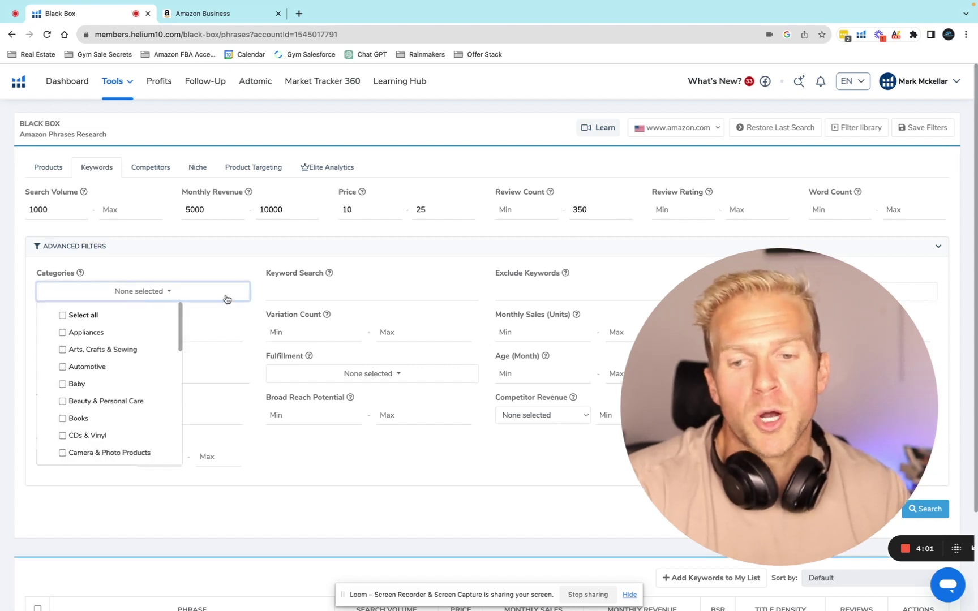
left_click_drag(763, 335, 701, 208)
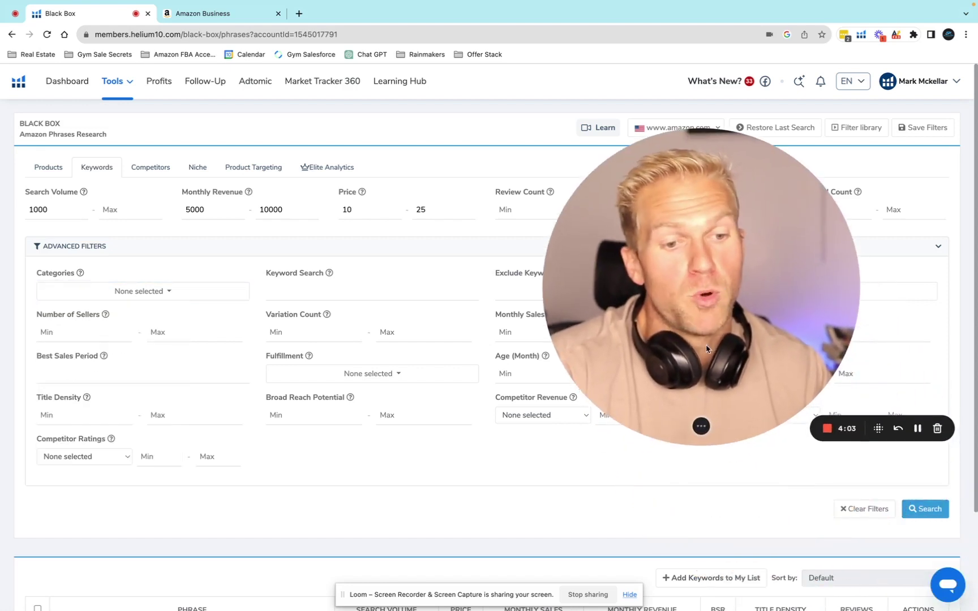
left_click(697, 426)
left_click_drag(657, 351, 890, 94)
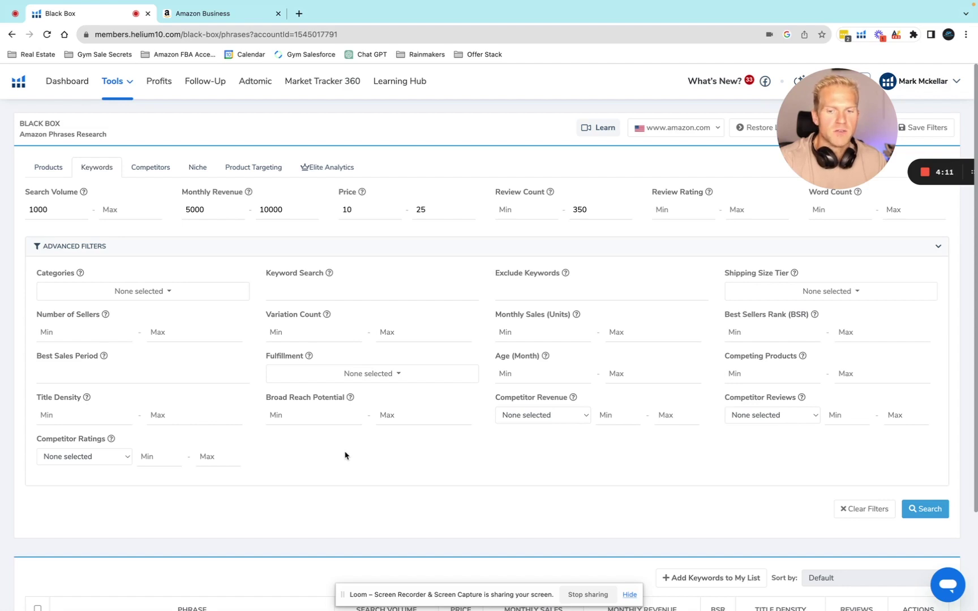
Include the Arts, Crafts & Sewing, Health & Household, and Home & Kitchen categories in the keyword filter
left_click(177, 292)
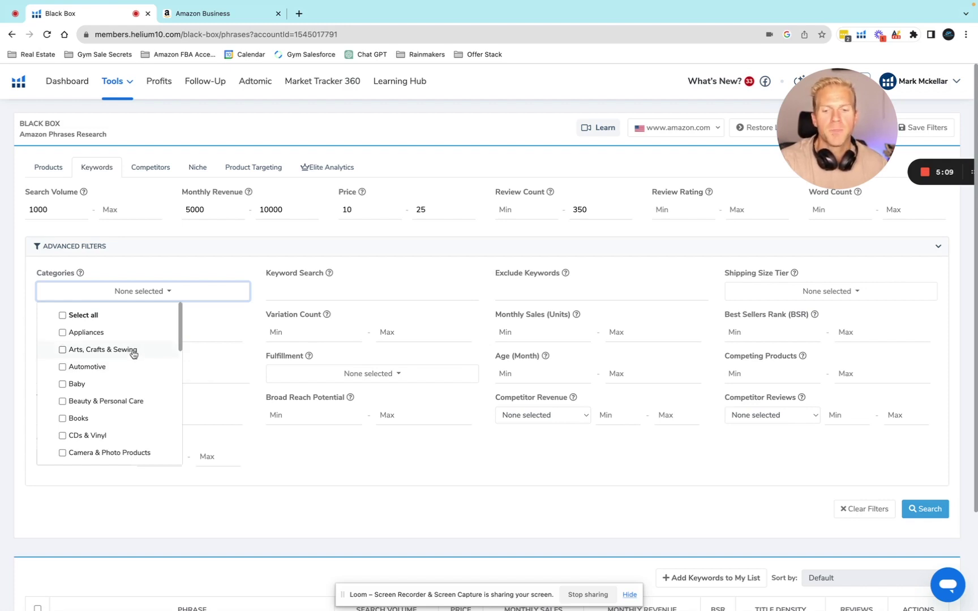
left_click(133, 351)
scroll(133, 365, "down", 2)
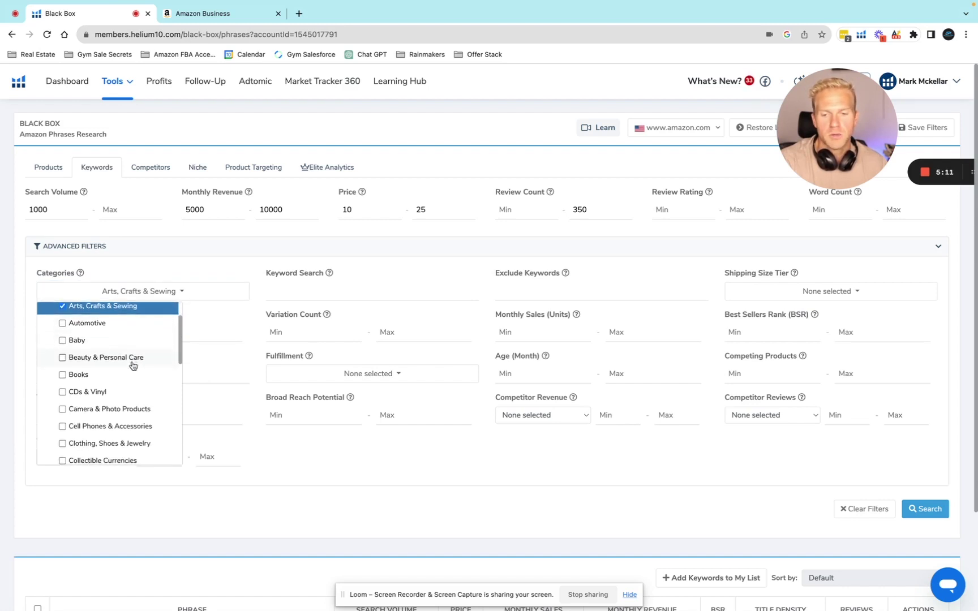
scroll(133, 365, "down", 2)
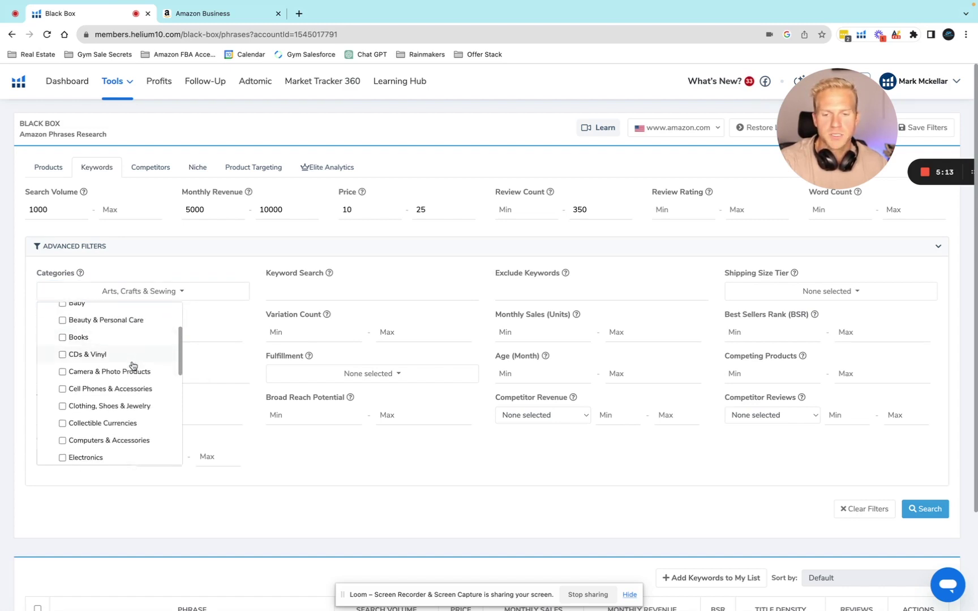
scroll(130, 391, "down", 2)
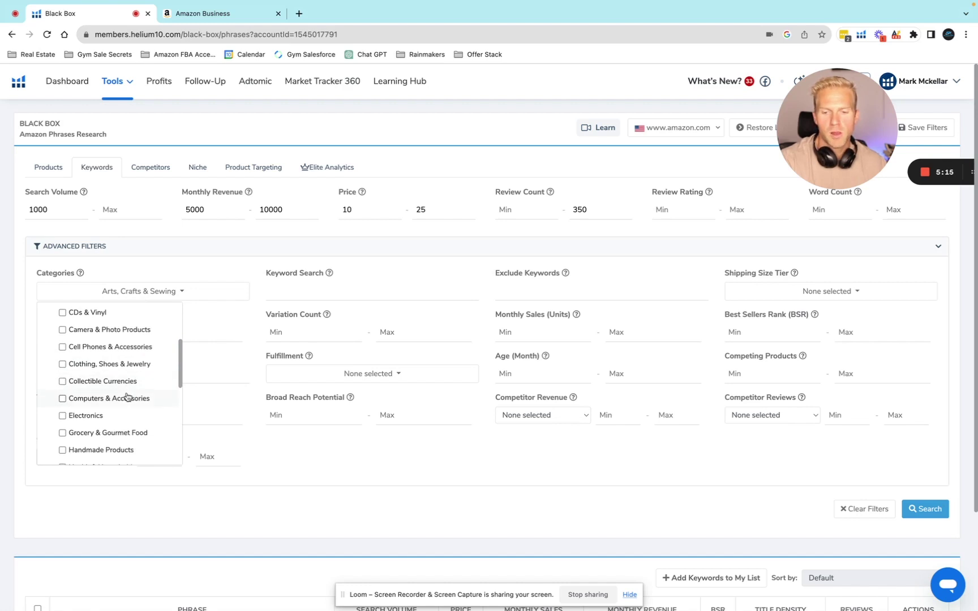
scroll(126, 396, "down", 3)
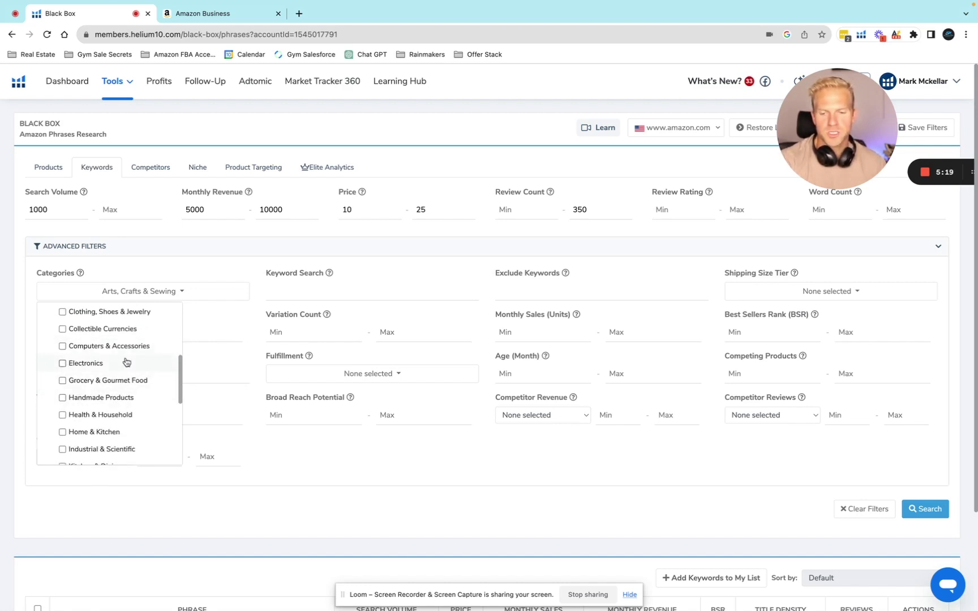
scroll(125, 374, "down", 1)
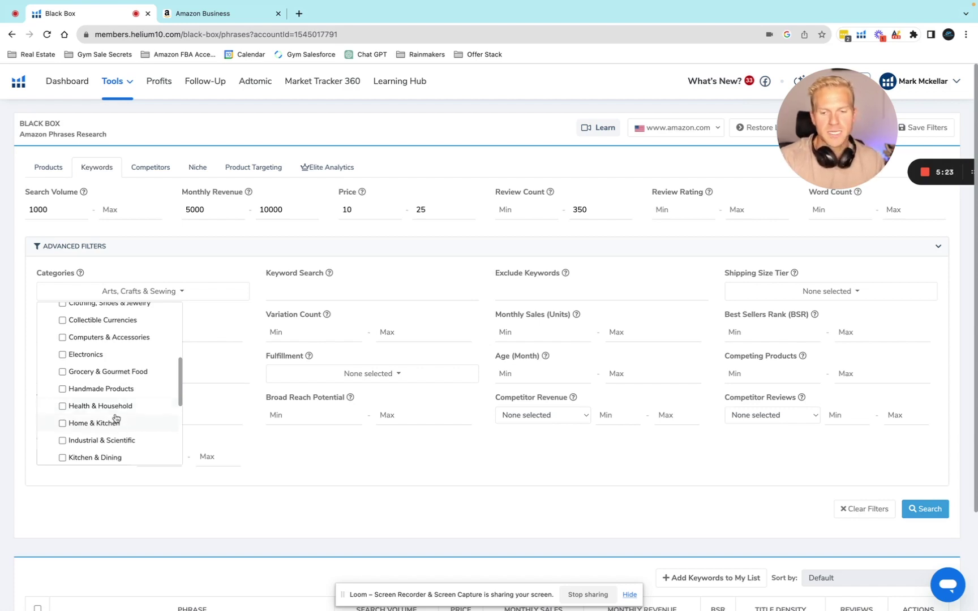
left_click(117, 412)
left_click(116, 423)
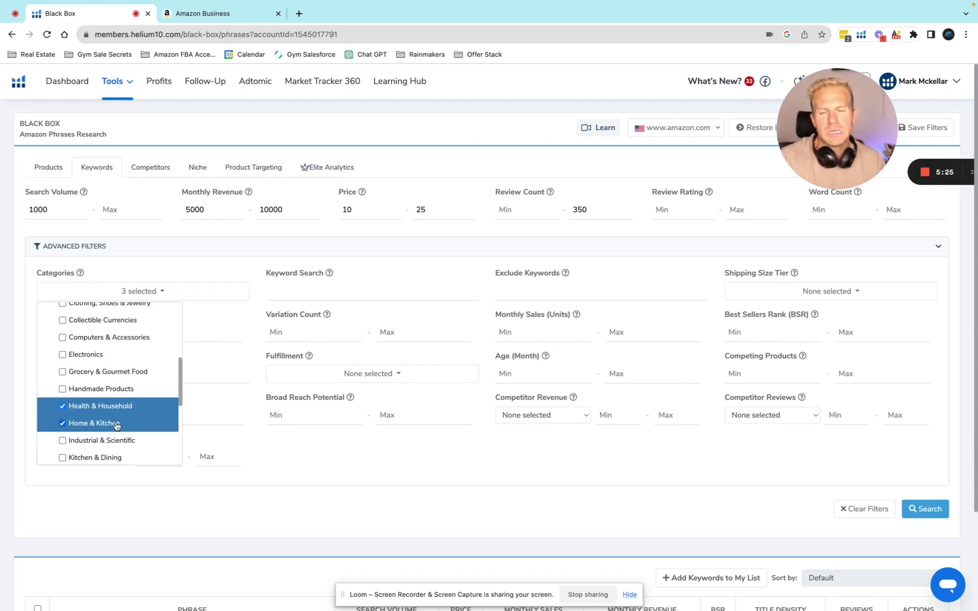
Add Office Products and Pet Supplies to the category filter
scroll(116, 423, "down", 3)
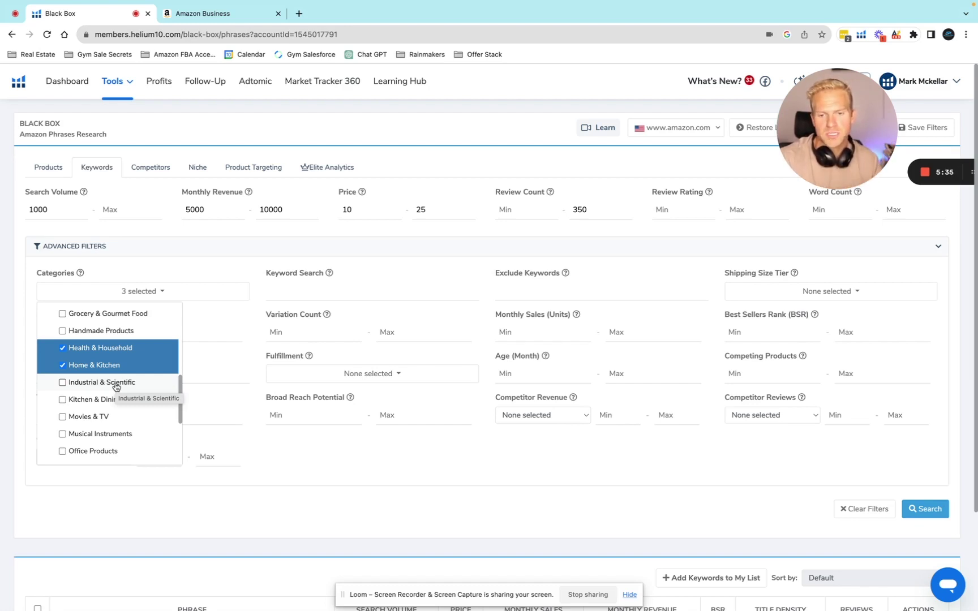
scroll(116, 387, "down", 3)
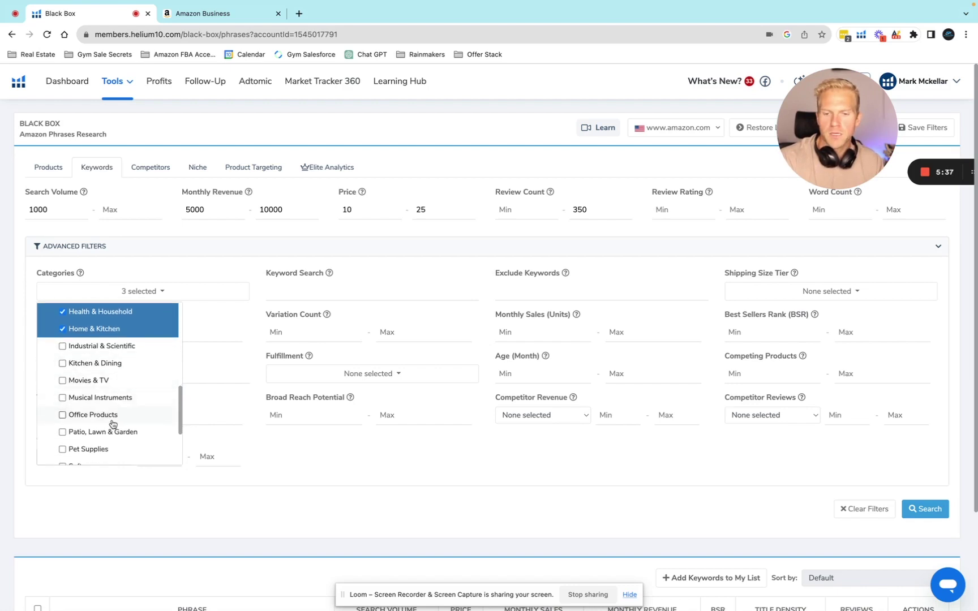
left_click(108, 399)
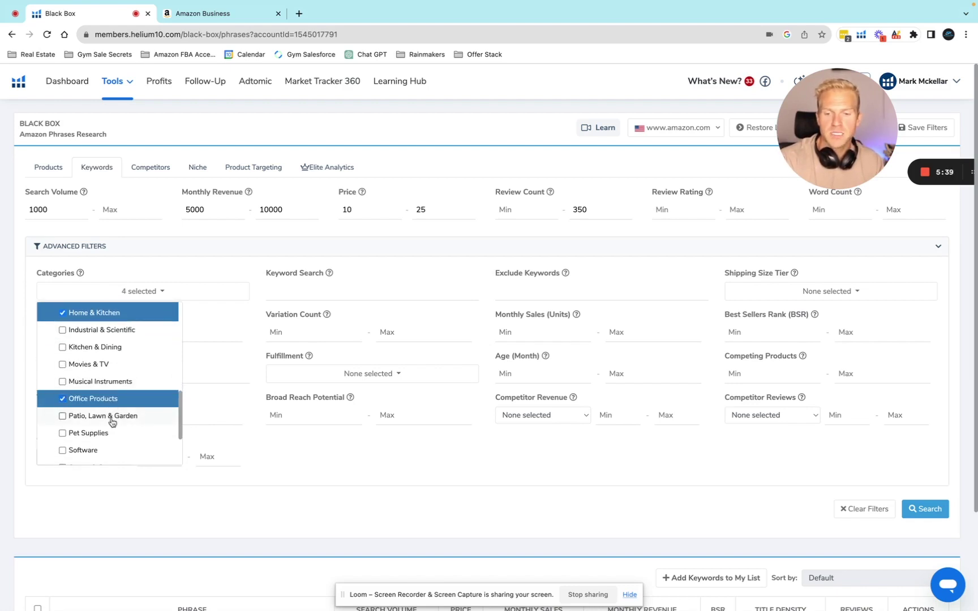
scroll(112, 425, "down", 1)
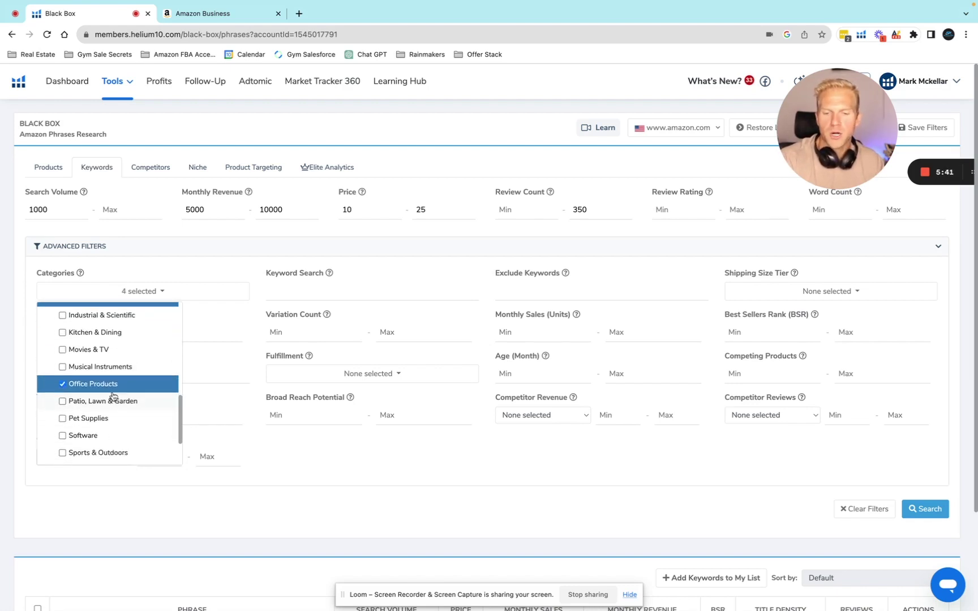
left_click(108, 419)
scroll(107, 420, "down", 3)
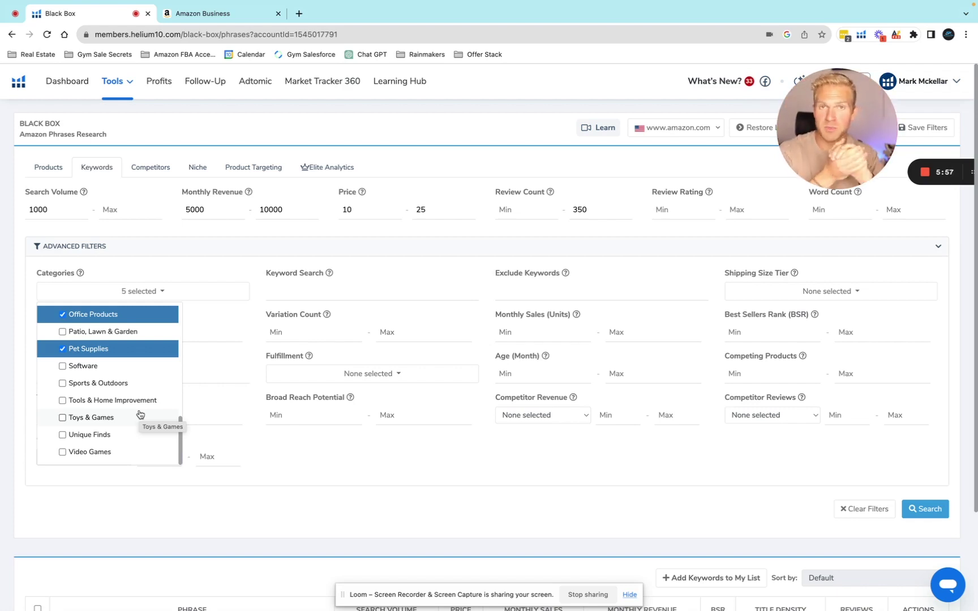
scroll(140, 415, "down", 2)
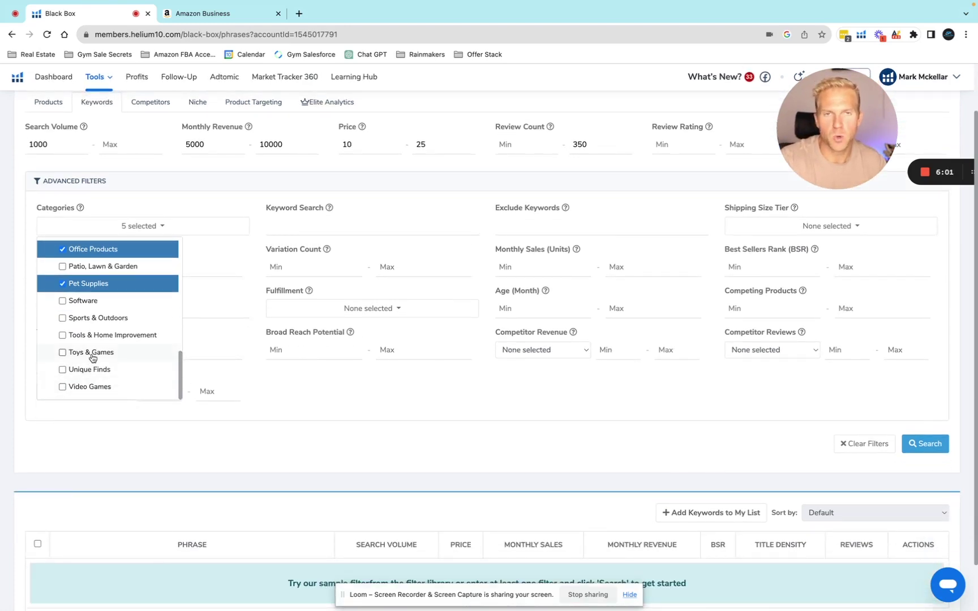
scroll(92, 356, "up", 2)
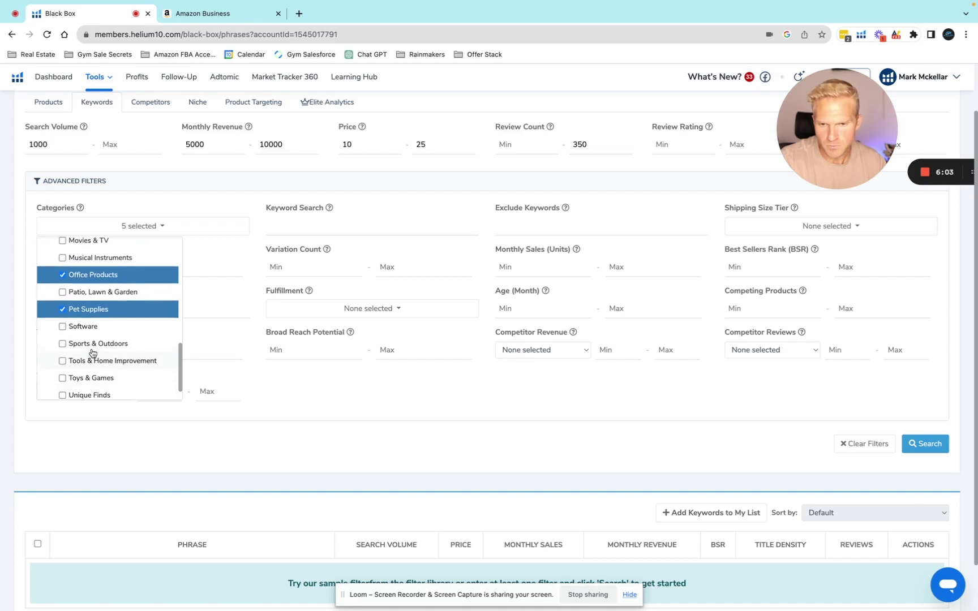
scroll(93, 354, "up", 1)
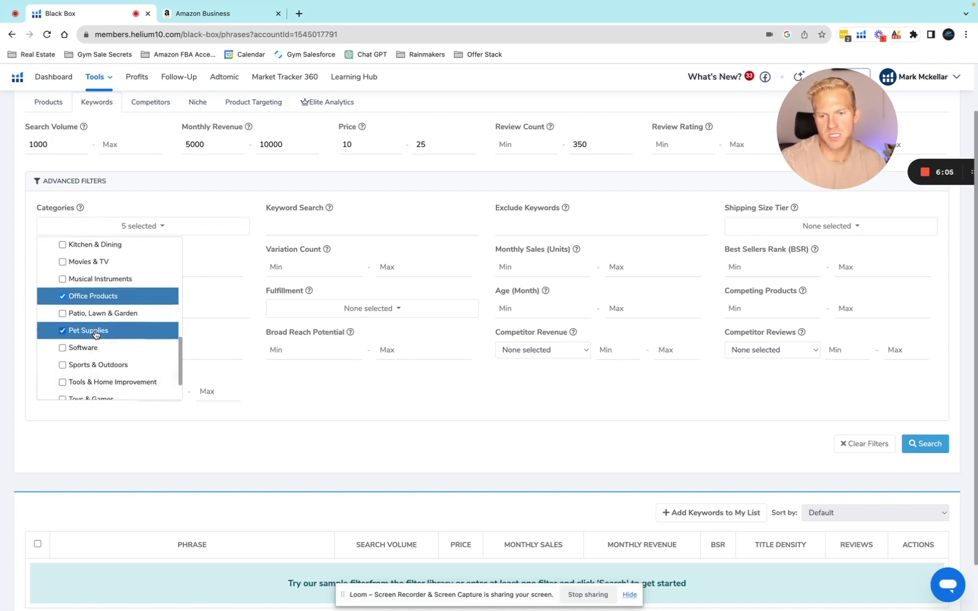
Remove the Home & Kitchen and Health & Household categories from the keyword filter
scroll(95, 335, "up", 1)
scroll(97, 329, "up", 2)
scroll(98, 328, "up", 3)
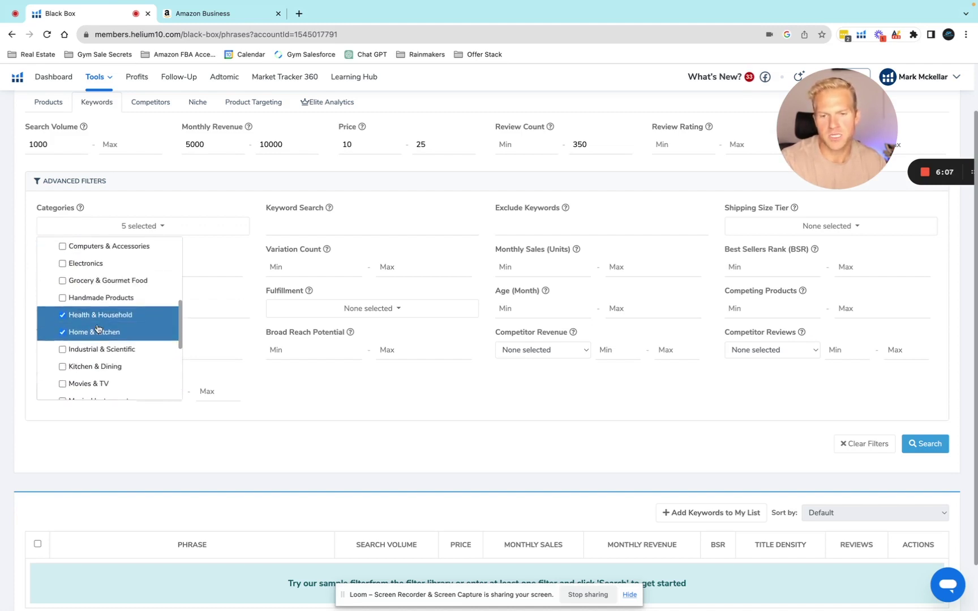
left_click(98, 331)
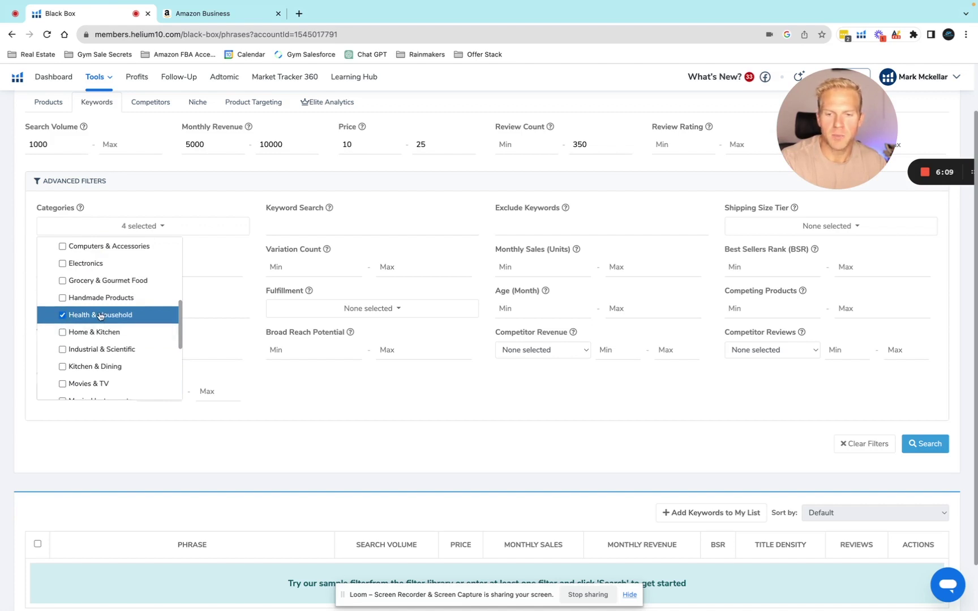
left_click(99, 318)
scroll(103, 325, "up", 5)
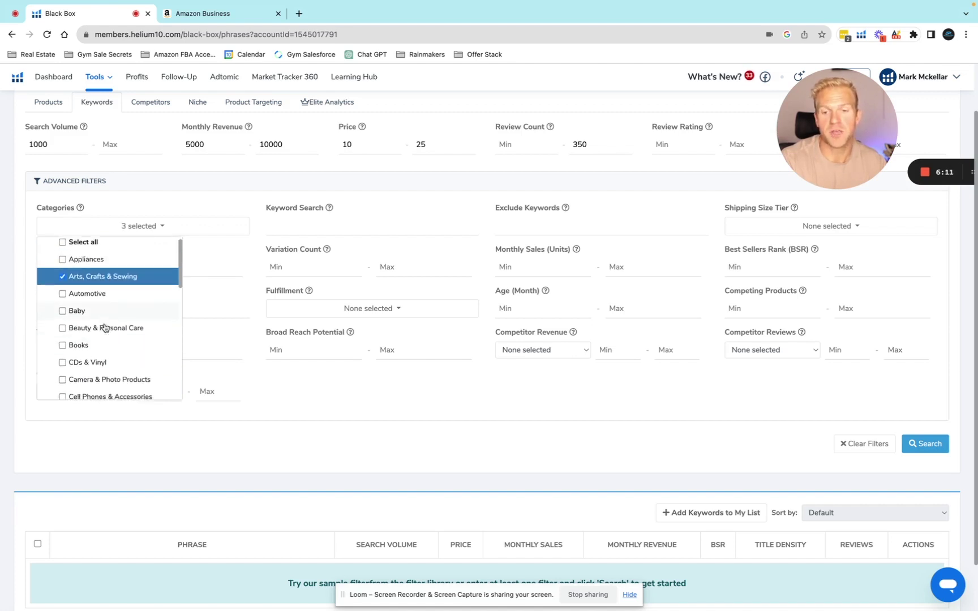
scroll(106, 329, "down", 1)
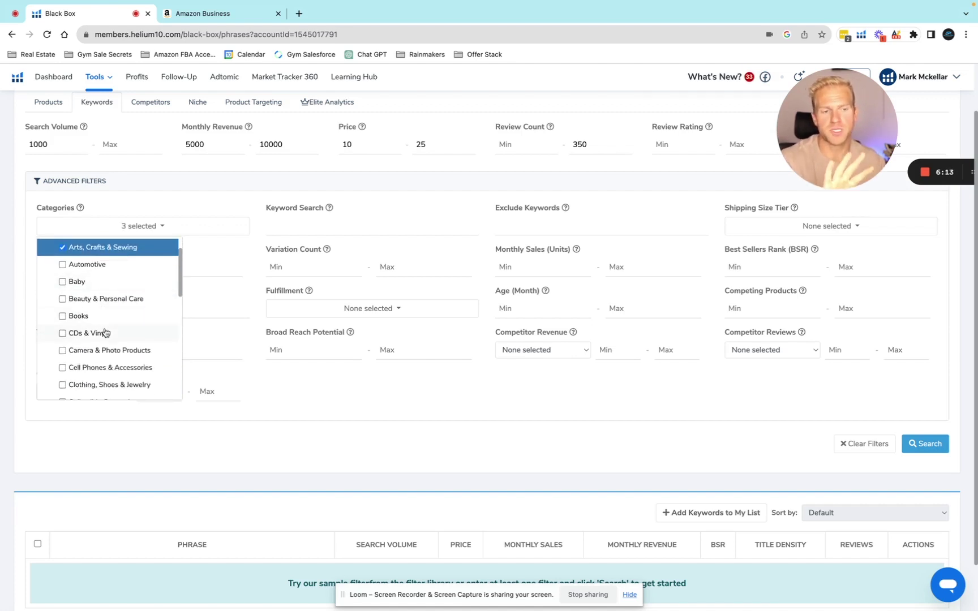
Exclude Office Products and Pet Supplies from the selected categories, keeping only Arts, Crafts & Sewing
left_click_drag(798, 147, 563, 179)
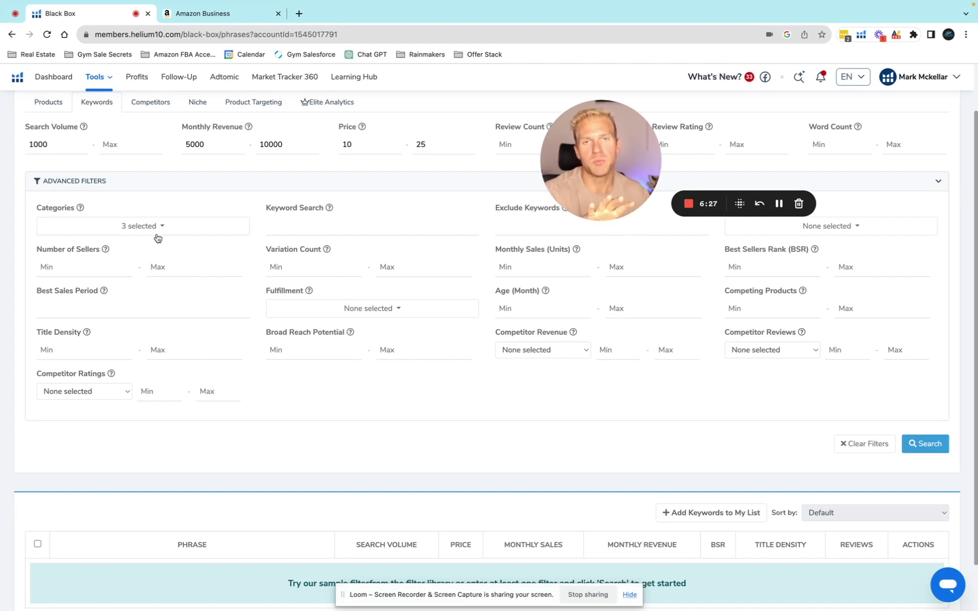
left_click(158, 231)
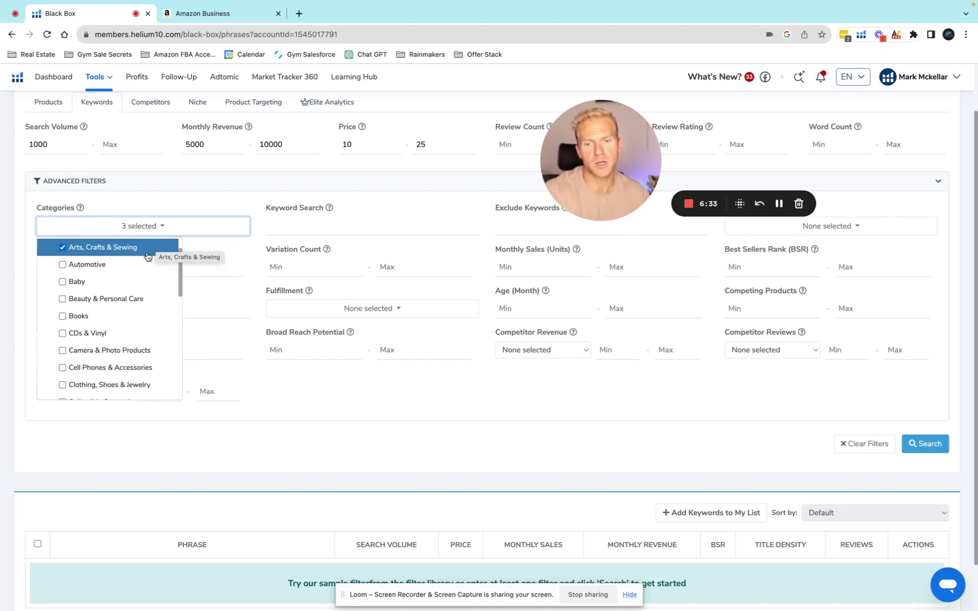
scroll(139, 333, "down", 1)
scroll(130, 351, "down", 4)
left_click(116, 380)
scroll(105, 294, "down", 2)
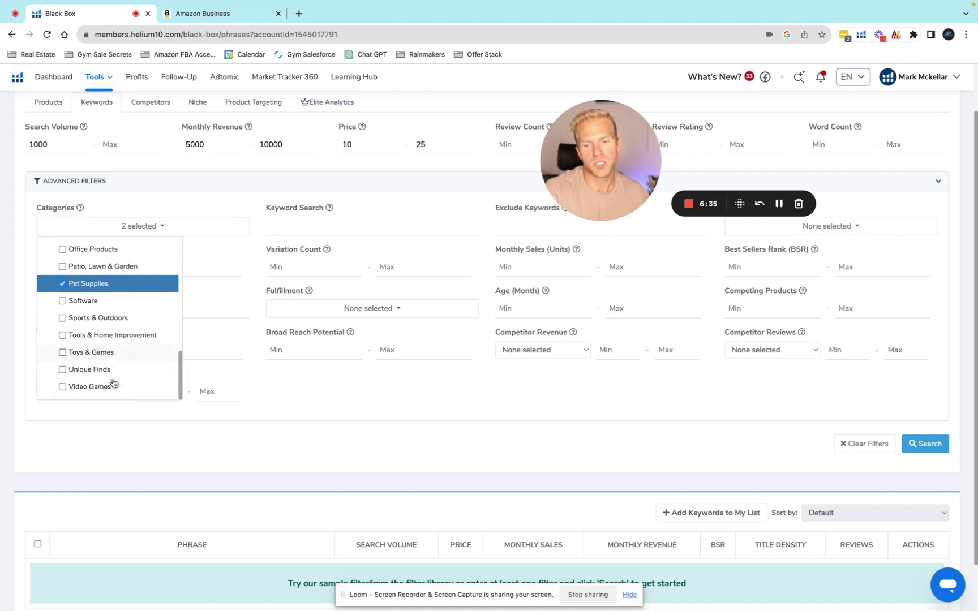
left_click(103, 284)
scroll(124, 300, "up", 10)
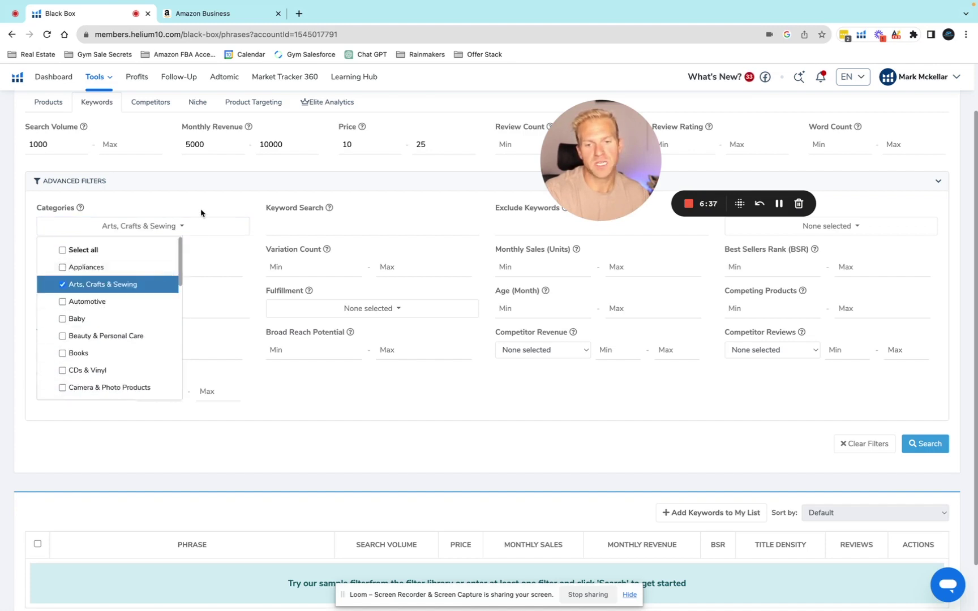
left_click(203, 214)
Run the keyword search with the current filters and review the listed phrases with and without their advanced info
left_click(925, 444)
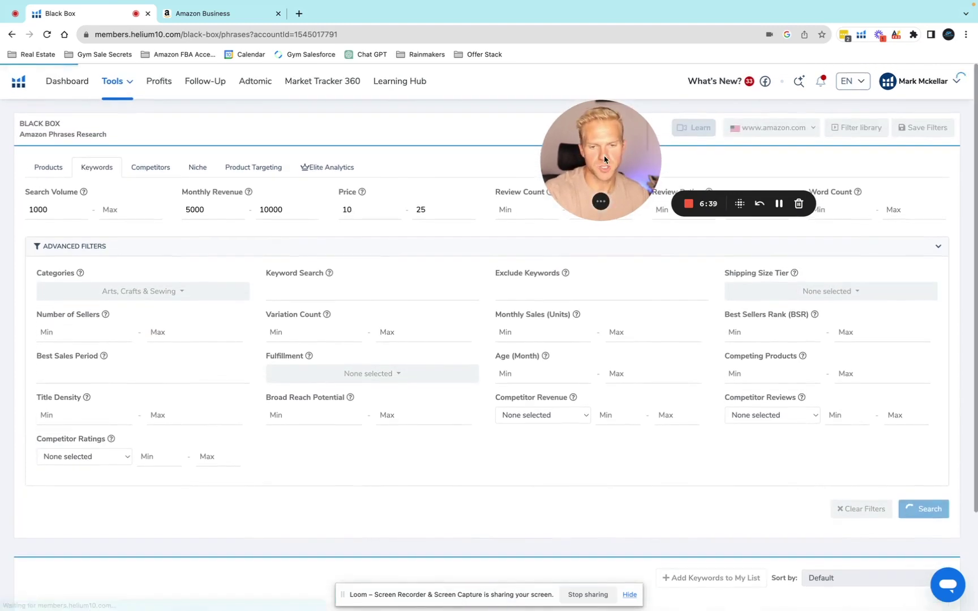
left_click_drag(605, 156, 702, 125)
scroll(377, 331, "down", 5)
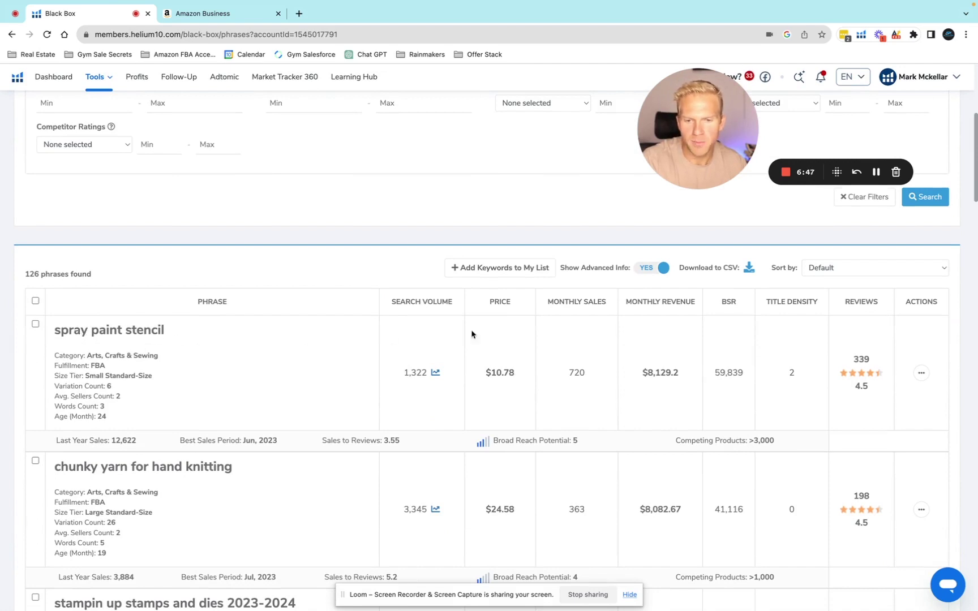
scroll(874, 379, "down", 2)
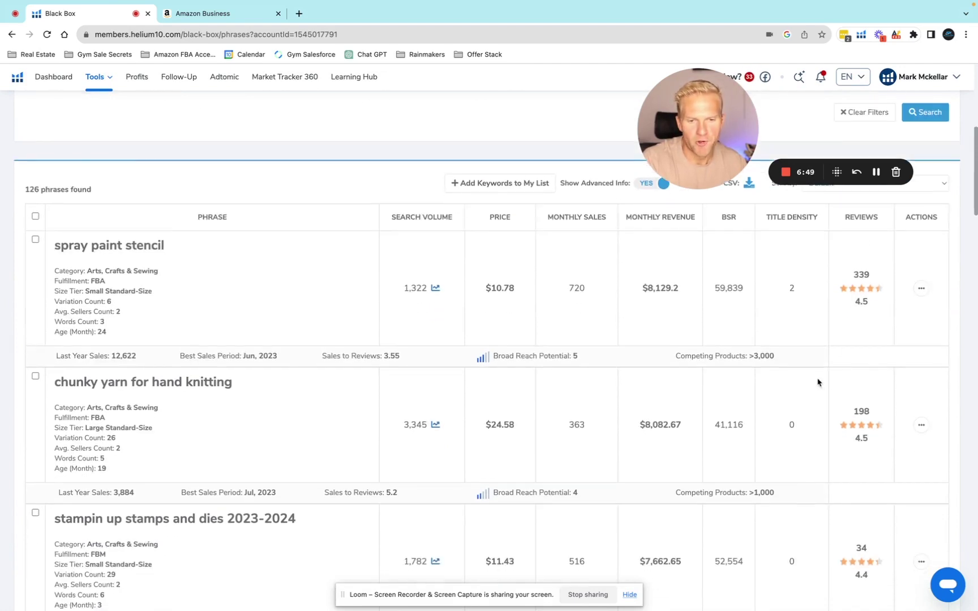
scroll(353, 292, "up", 2)
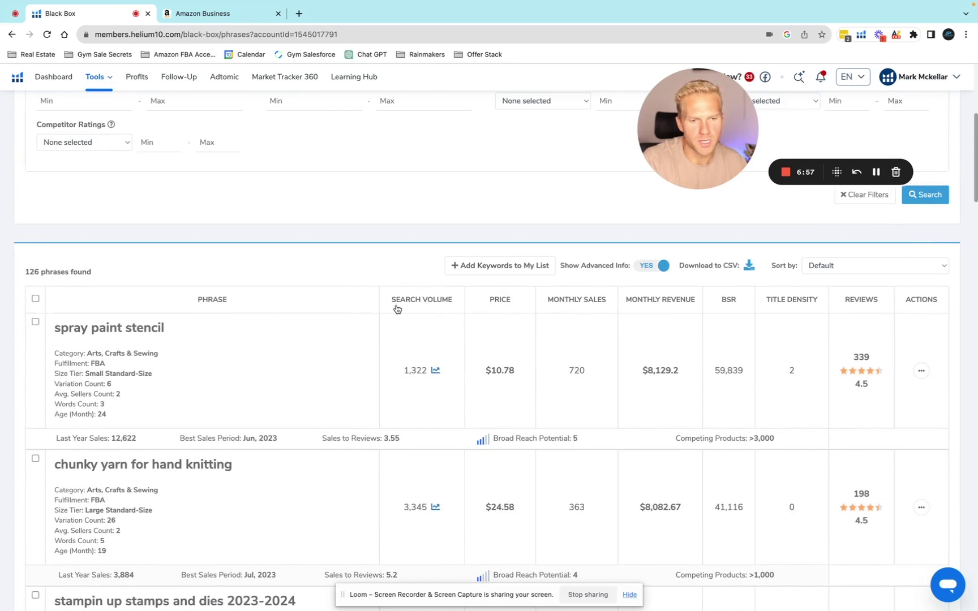
left_click(644, 266)
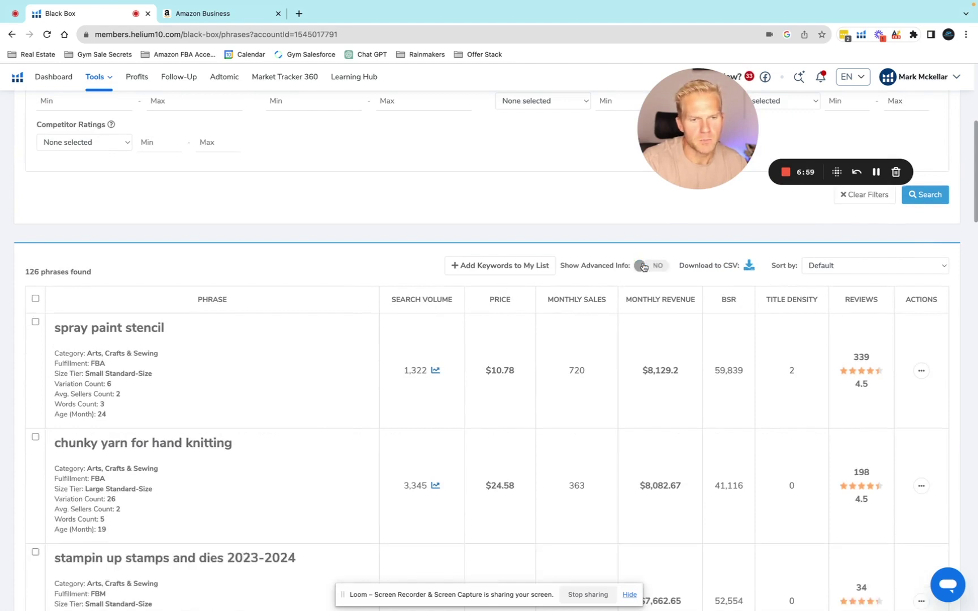
left_click(644, 266)
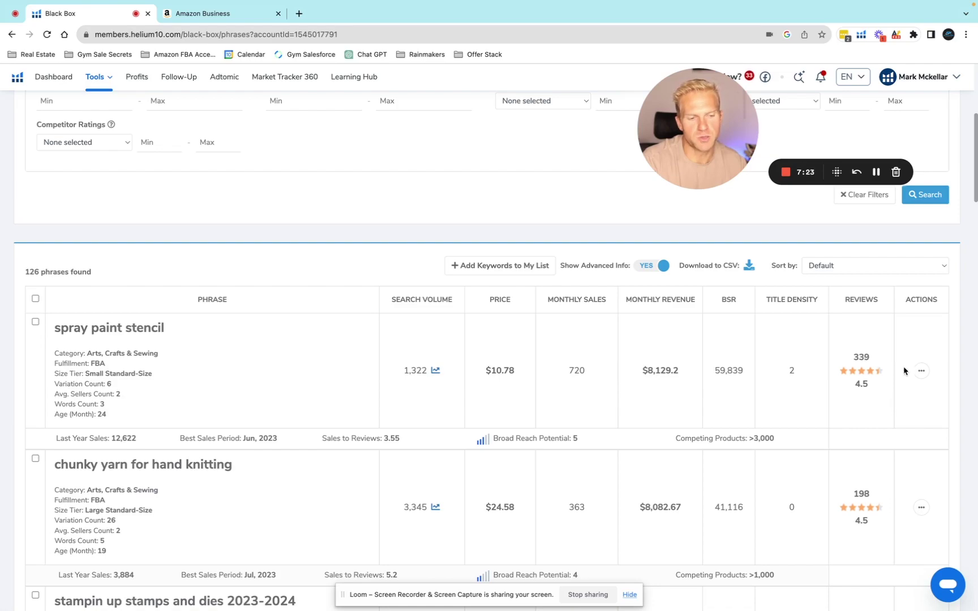
Open the Amazon results for "spray paint stencil" and examine the competing listings, their prices and review counts
left_click(920, 377)
left_click(912, 397)
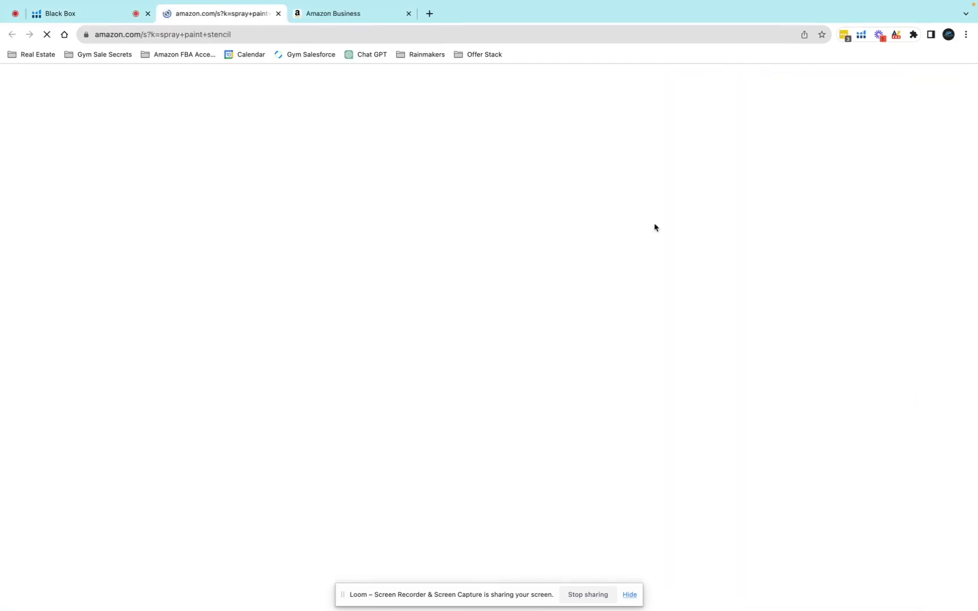
scroll(403, 320, "down", 5)
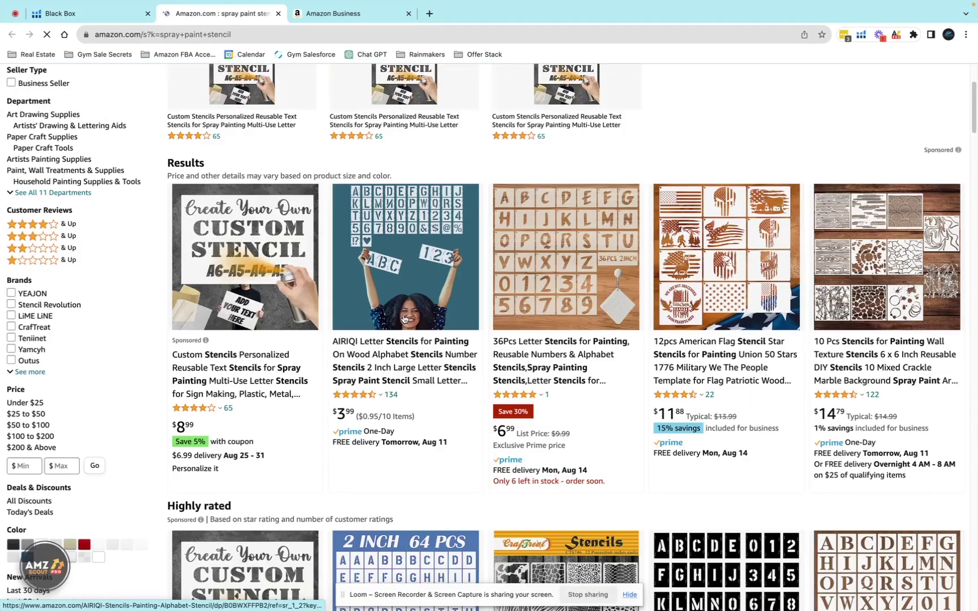
scroll(403, 319, "down", 5)
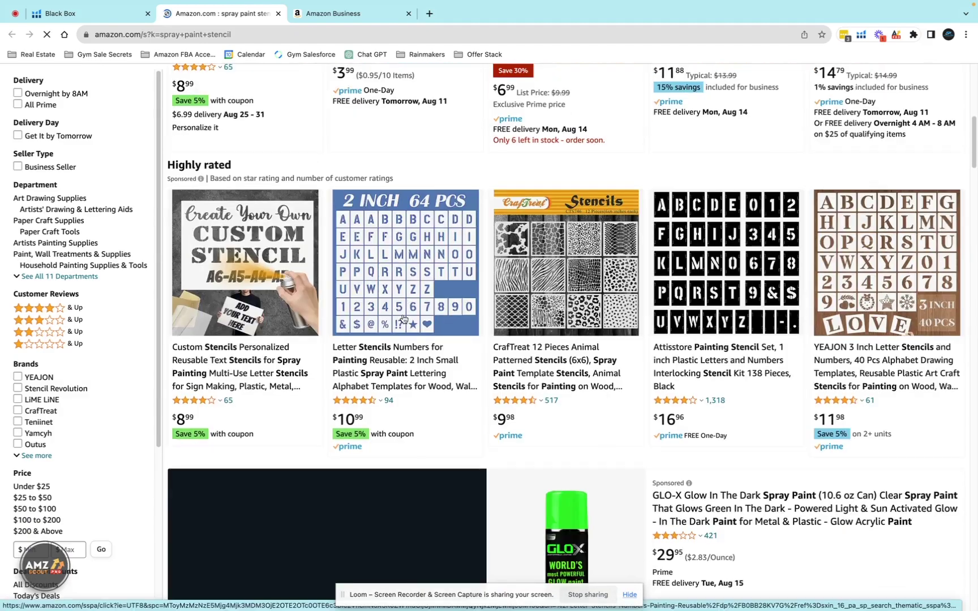
scroll(403, 319, "down", 9)
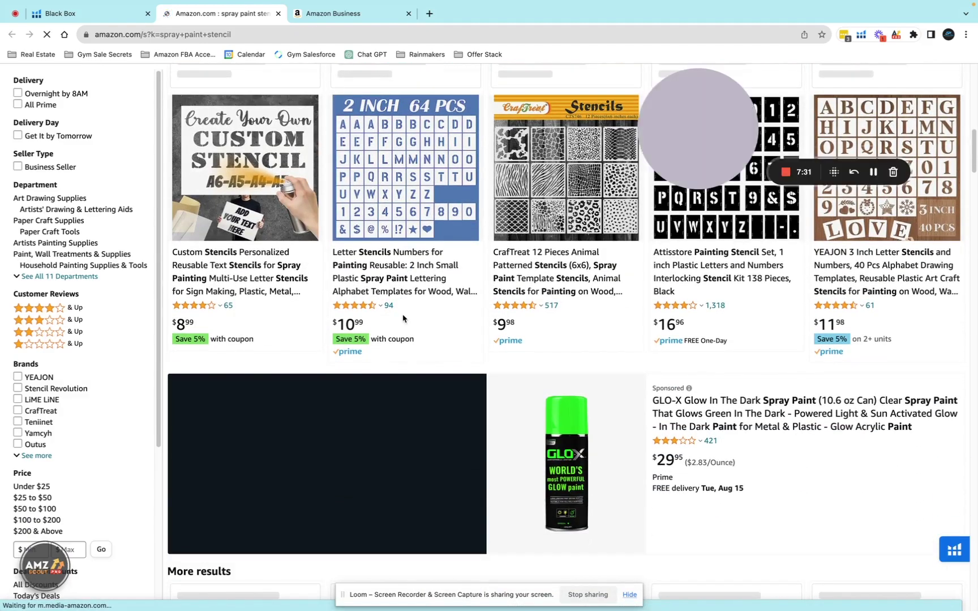
scroll(404, 319, "down", 7)
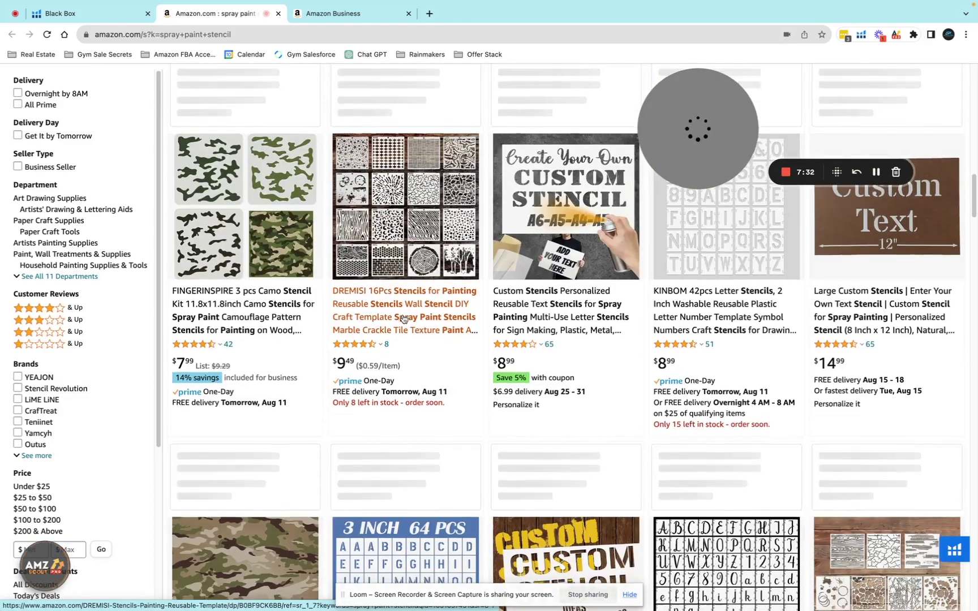
scroll(404, 318, "up", 13)
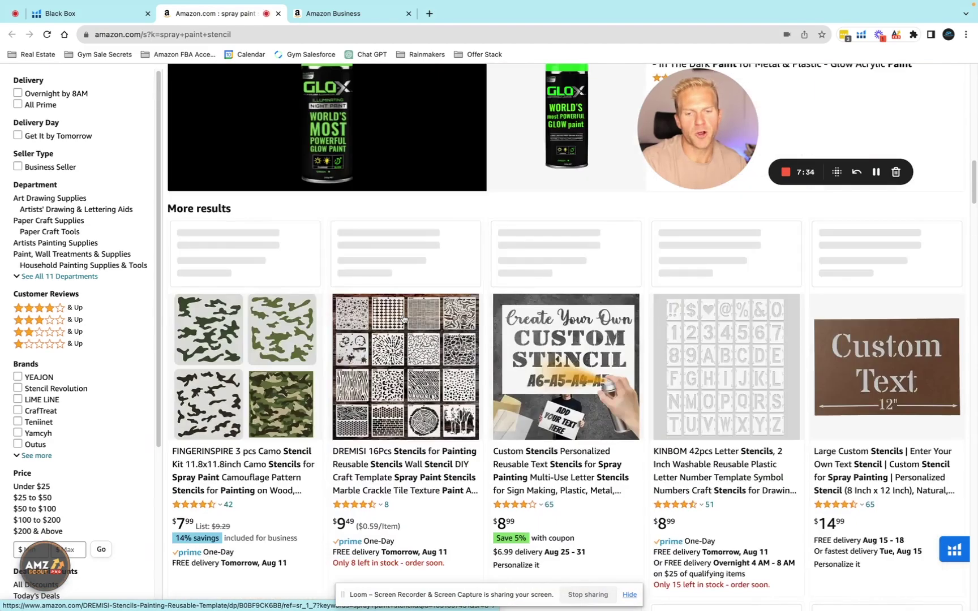
scroll(404, 318, "up", 15)
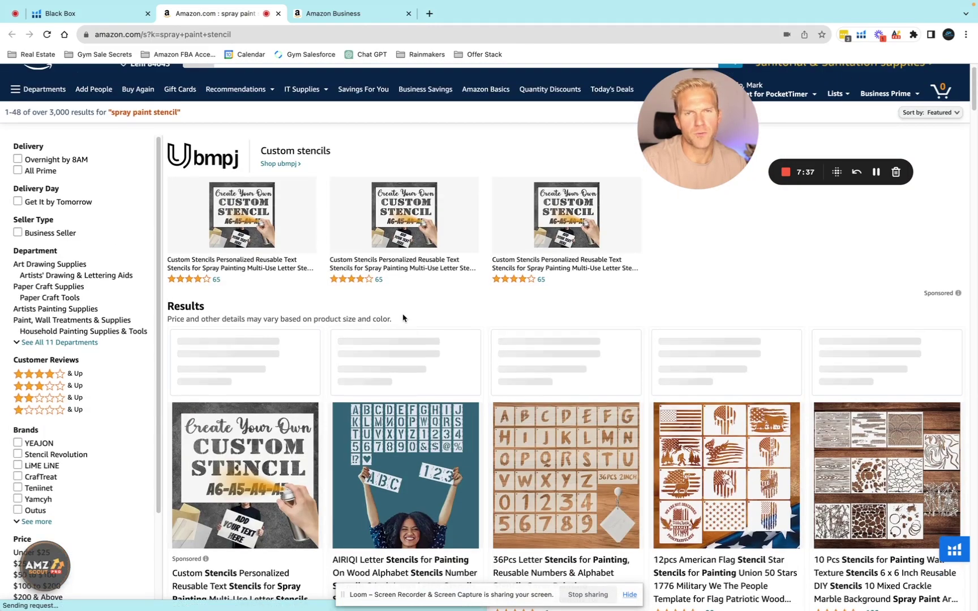
scroll(404, 319, "up", 1)
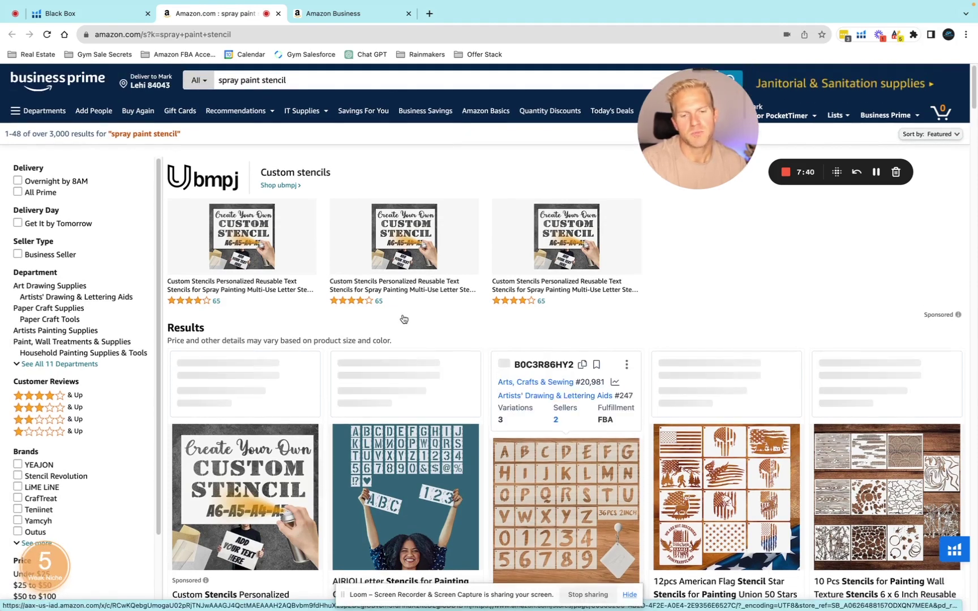
scroll(404, 319, "down", 1)
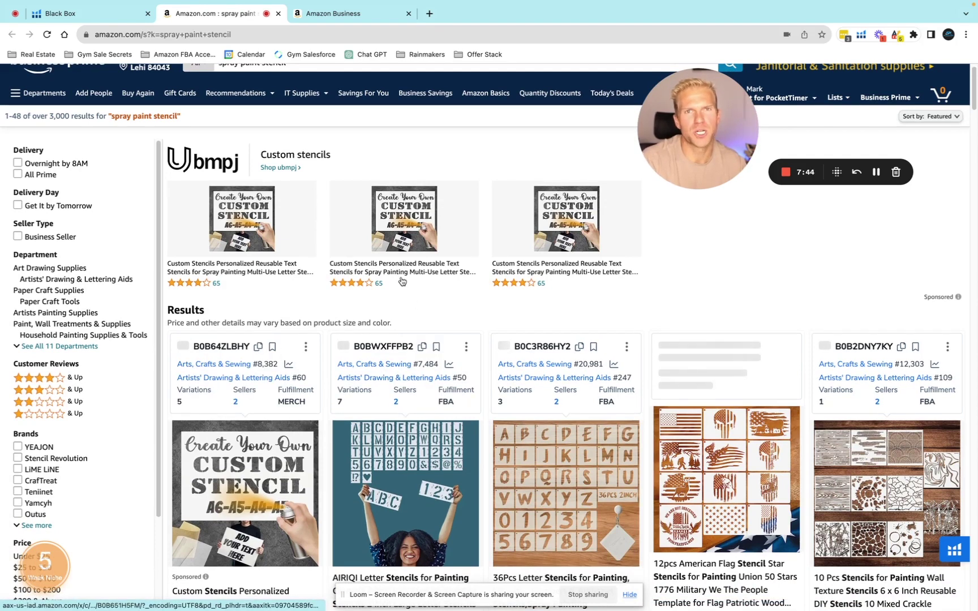
Return to Black Box, select the "spray paint stencil" phrase and bring up the keyword list folders for it
left_click(100, 15)
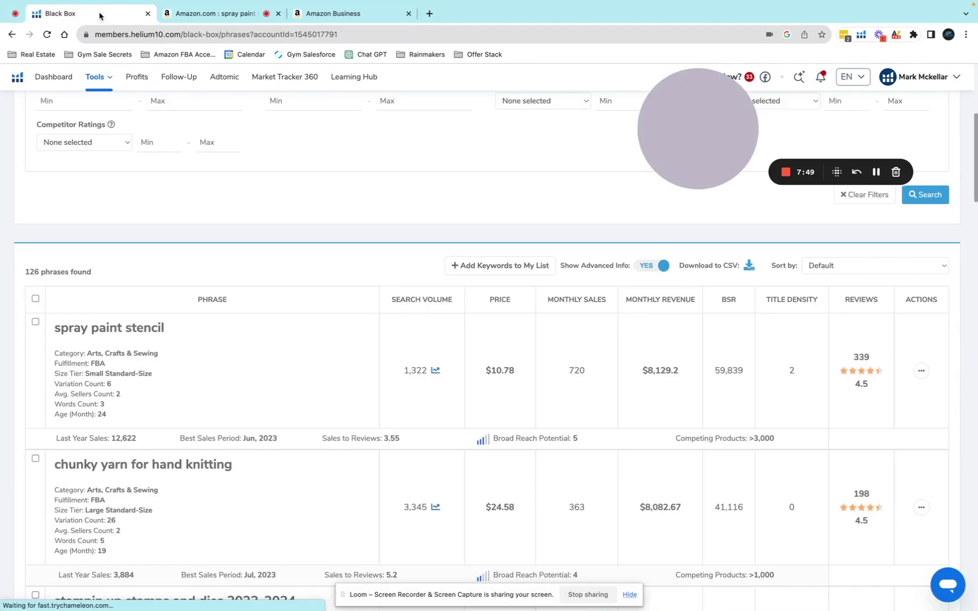
left_click(35, 322)
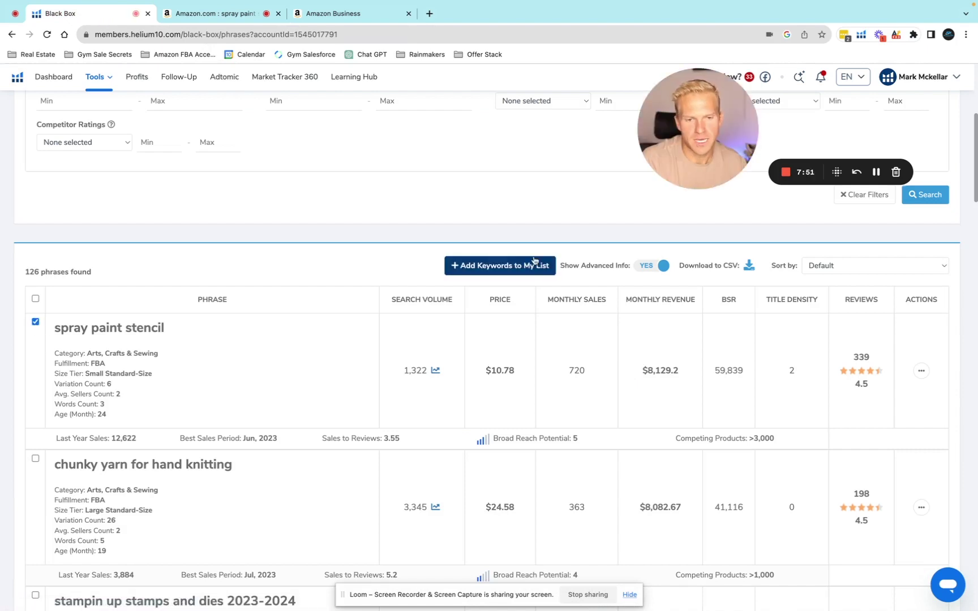
left_click(464, 267)
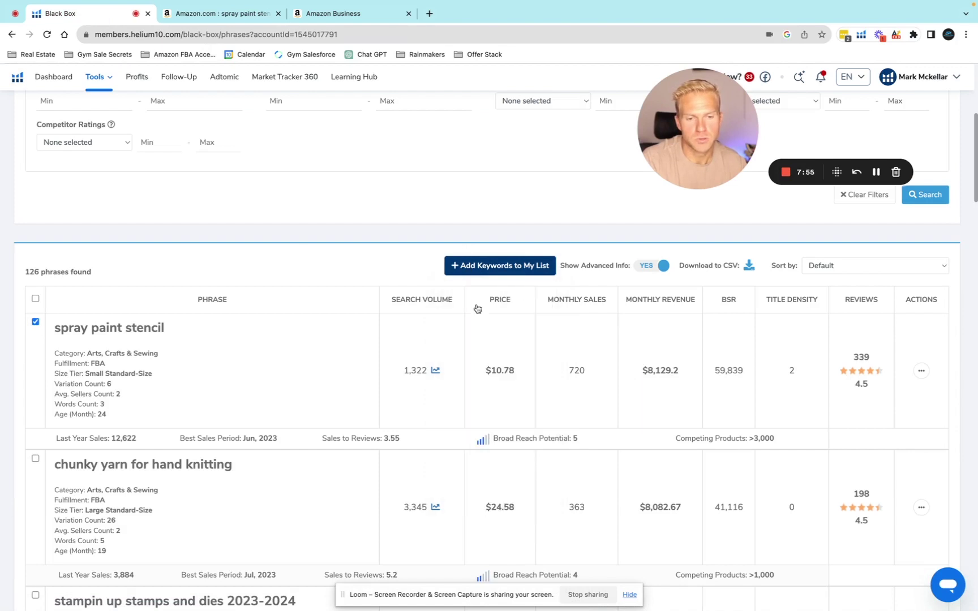
left_click(452, 266)
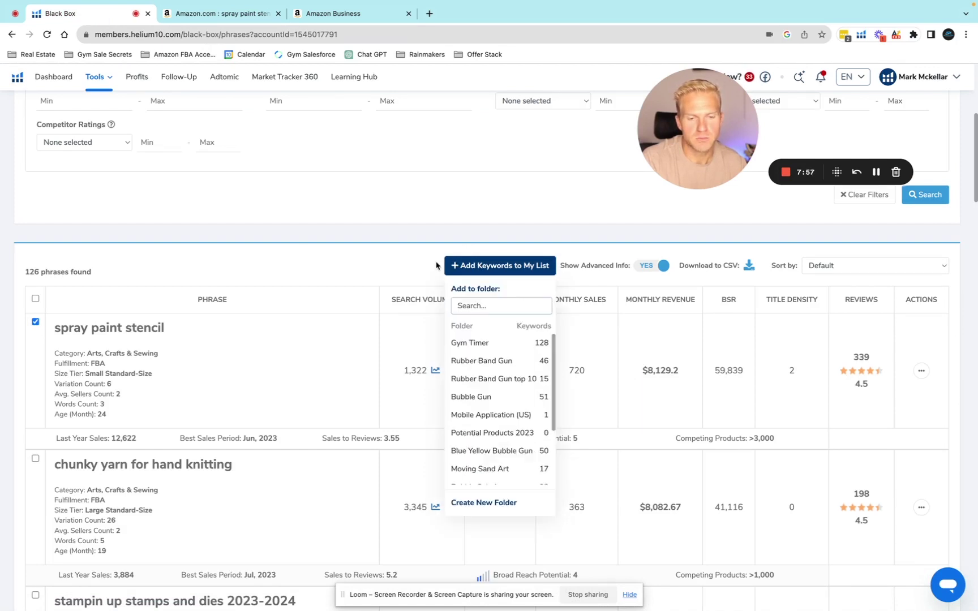
Create a new keyword folder named "Potential" and dismiss the confirmation
left_click(490, 503)
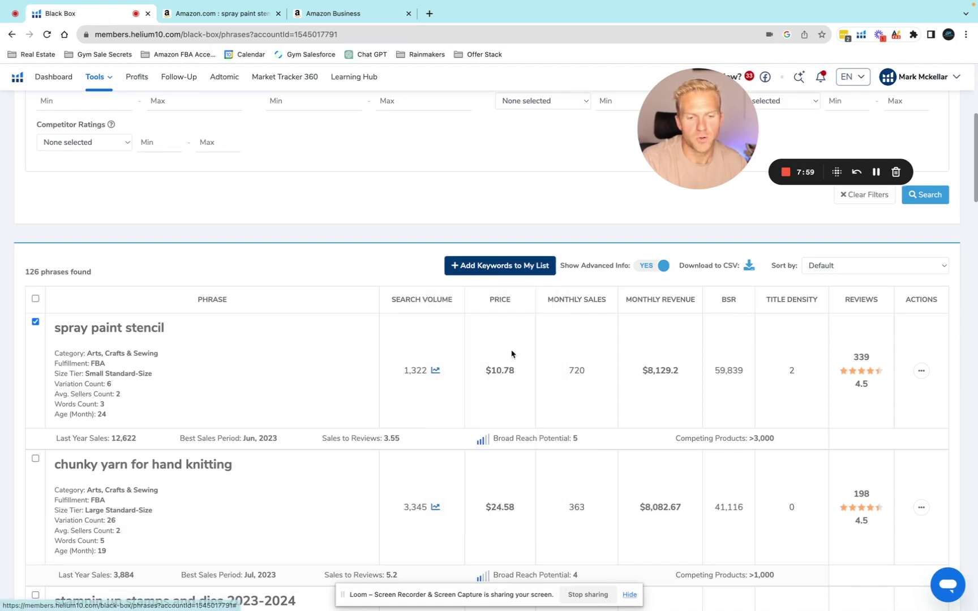
left_click(447, 156)
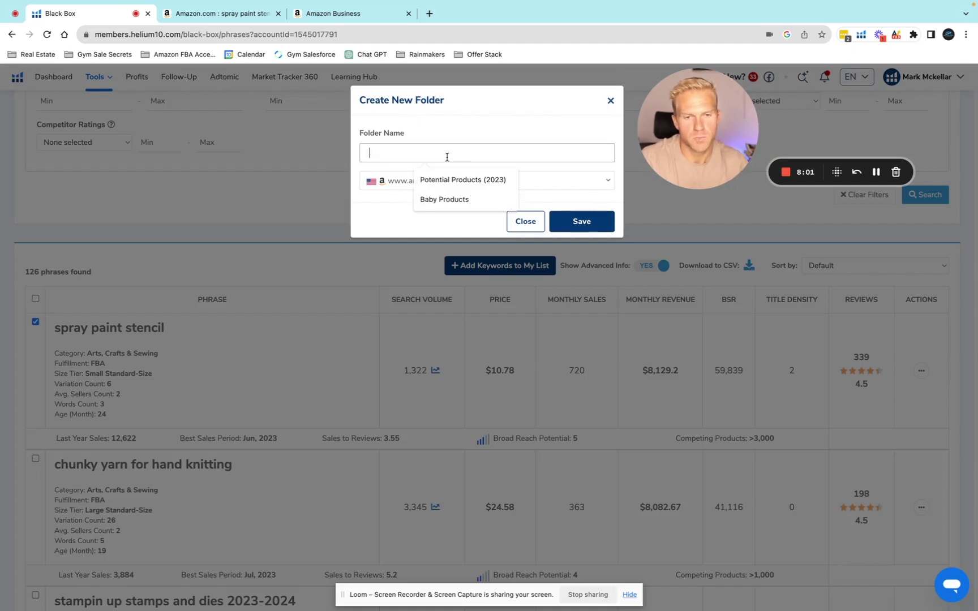
type("P")
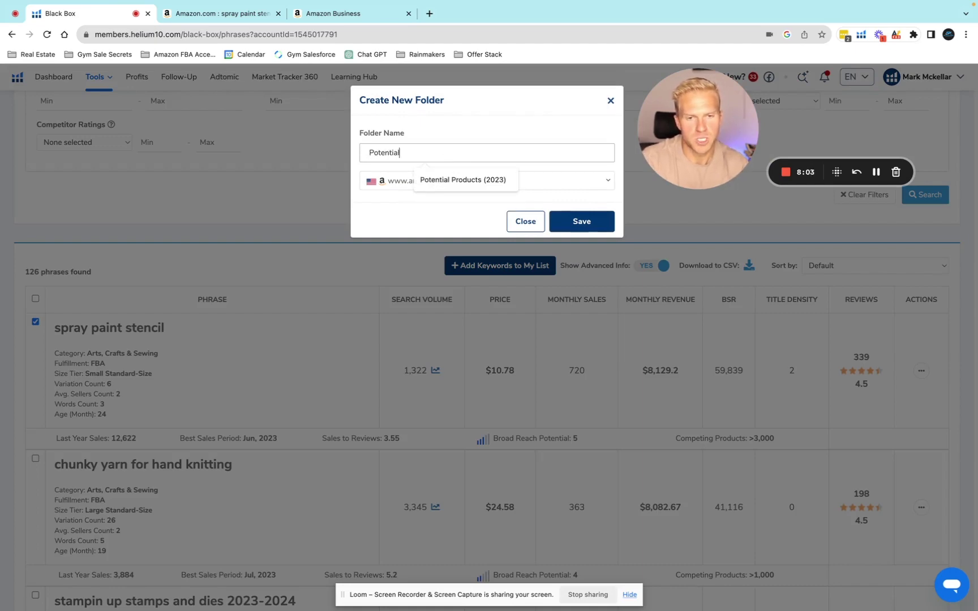
type("otential")
left_click(593, 225)
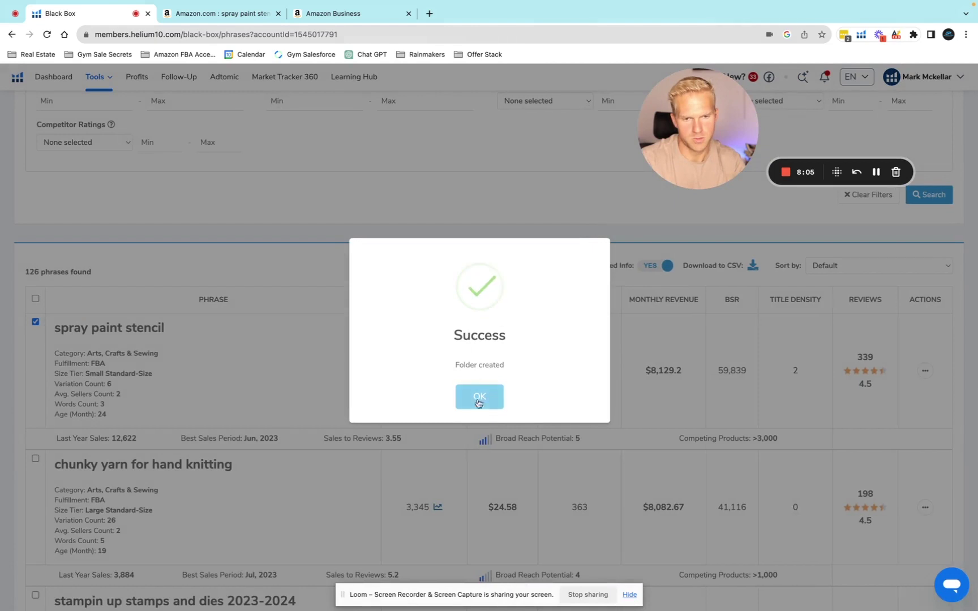
left_click(476, 397)
Open the Amazon results for the "chunky yarn for hand knitting" phrase and examine the competing listings, their prices and review counts
scroll(258, 428, "down", 4)
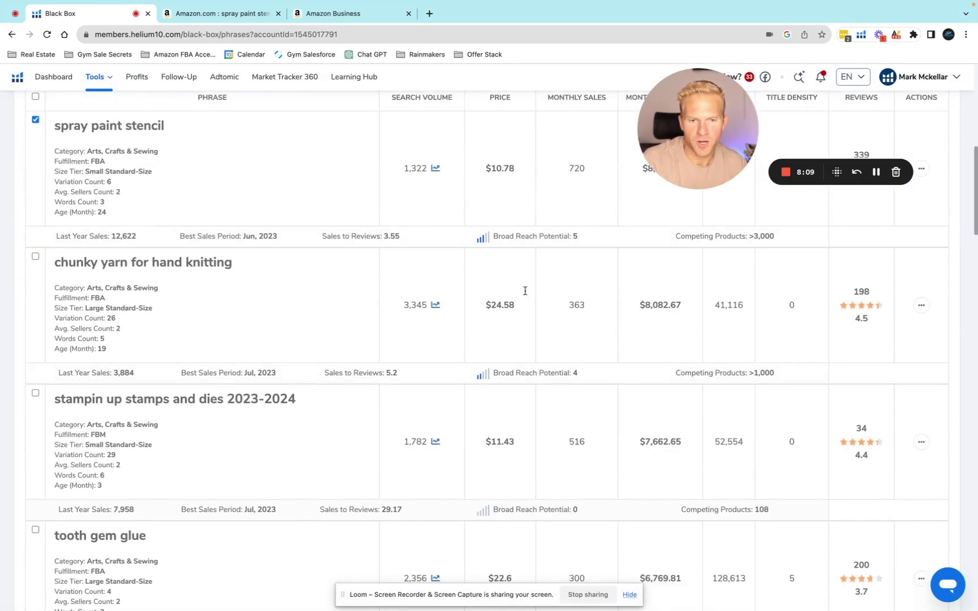
left_click(921, 305)
left_click(900, 329)
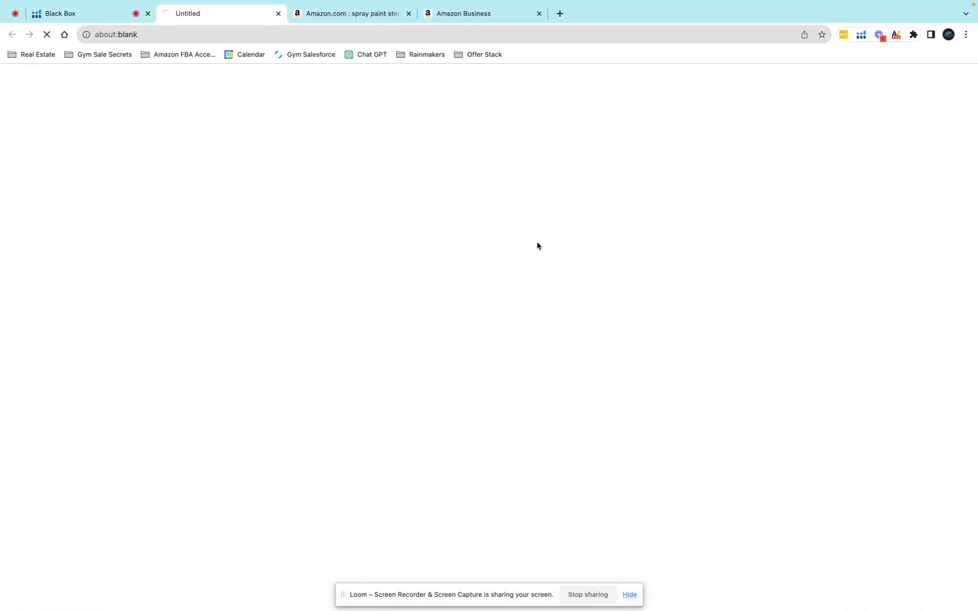
scroll(393, 299, "down", 2)
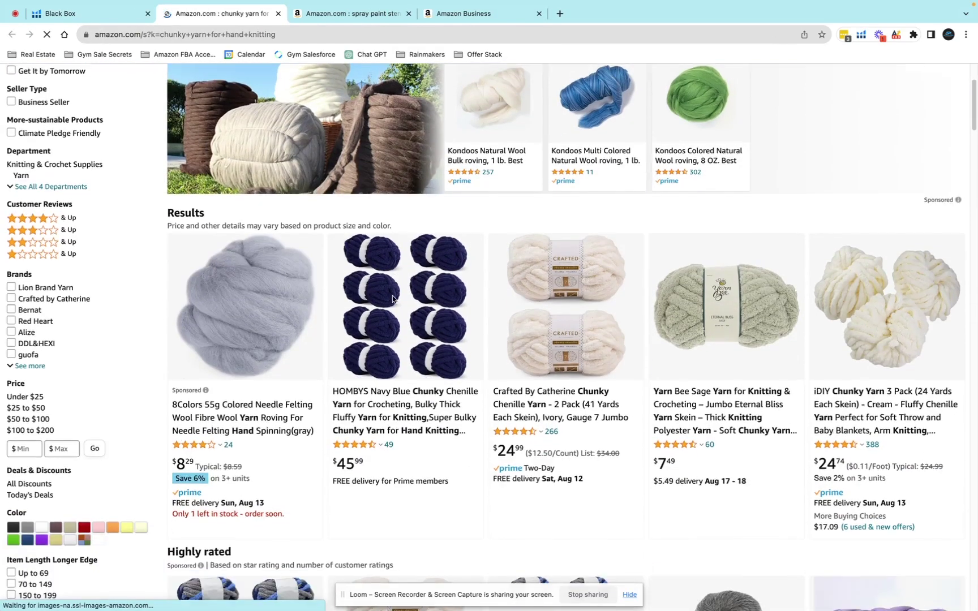
scroll(393, 299, "down", 8)
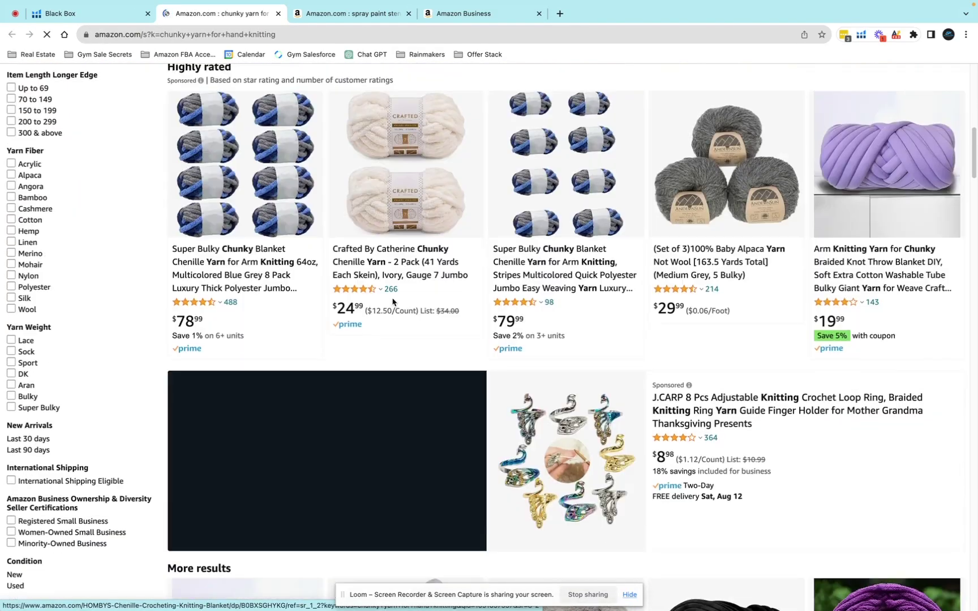
scroll(498, 322, "down", 3)
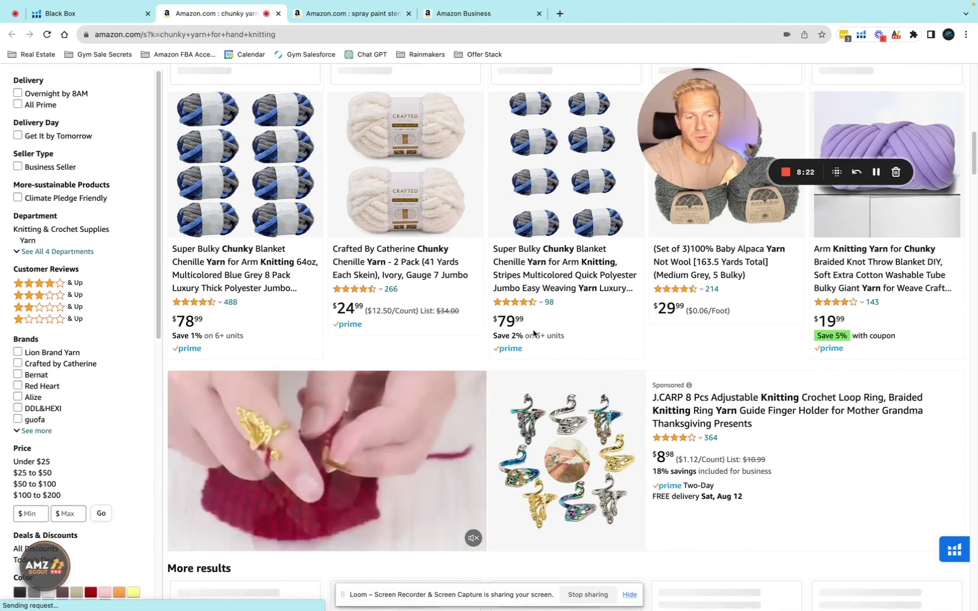
scroll(443, 358, "down", 2)
scroll(539, 341, "up", 3)
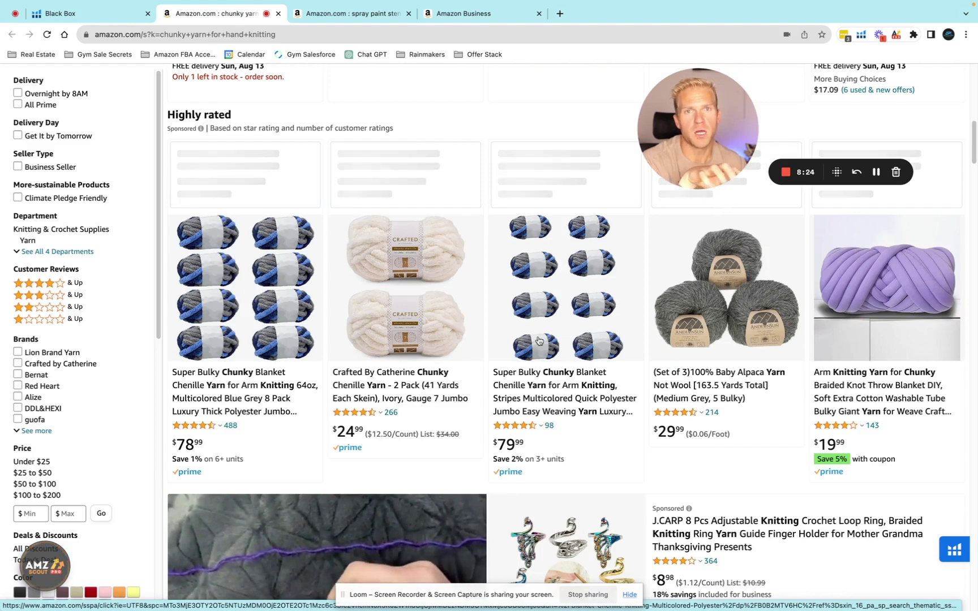
scroll(539, 341, "up", 6)
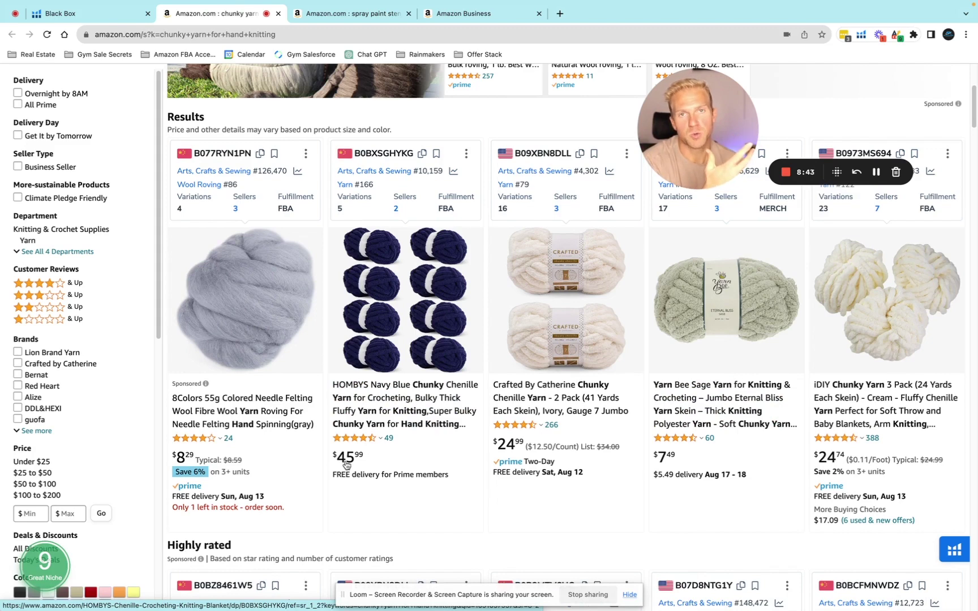
scroll(349, 465, "down", 1)
scroll(350, 466, "up", 5)
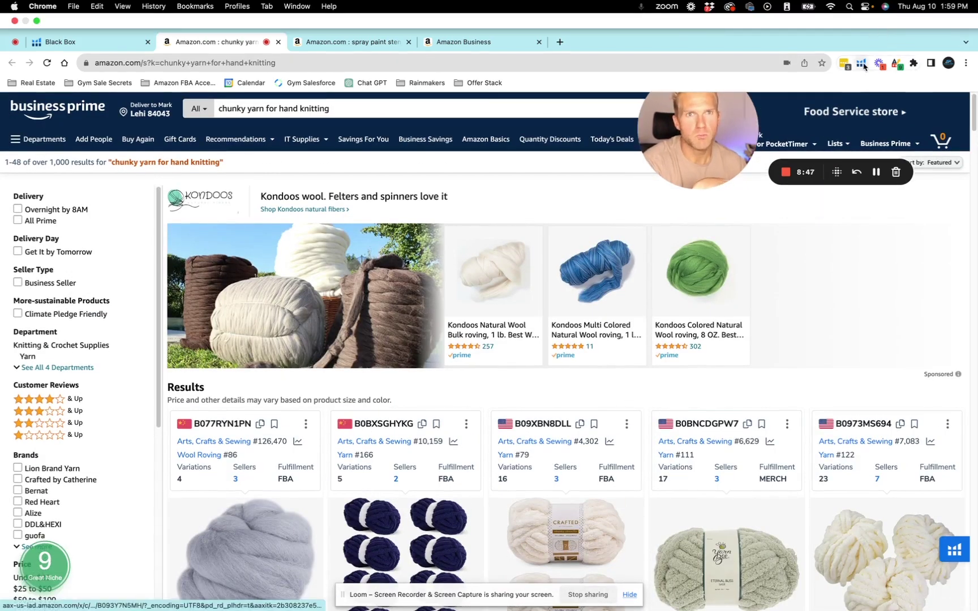
Run Helium 10's Xray Amazon Product Research on the chunky yarn results and review the products' prices, sales and revenue
left_click(863, 64)
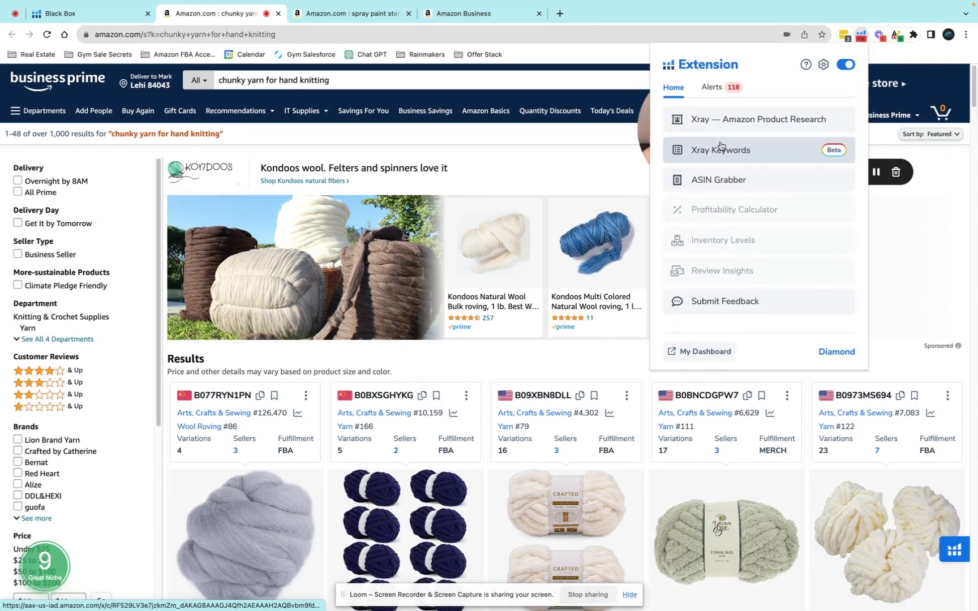
left_click(720, 121)
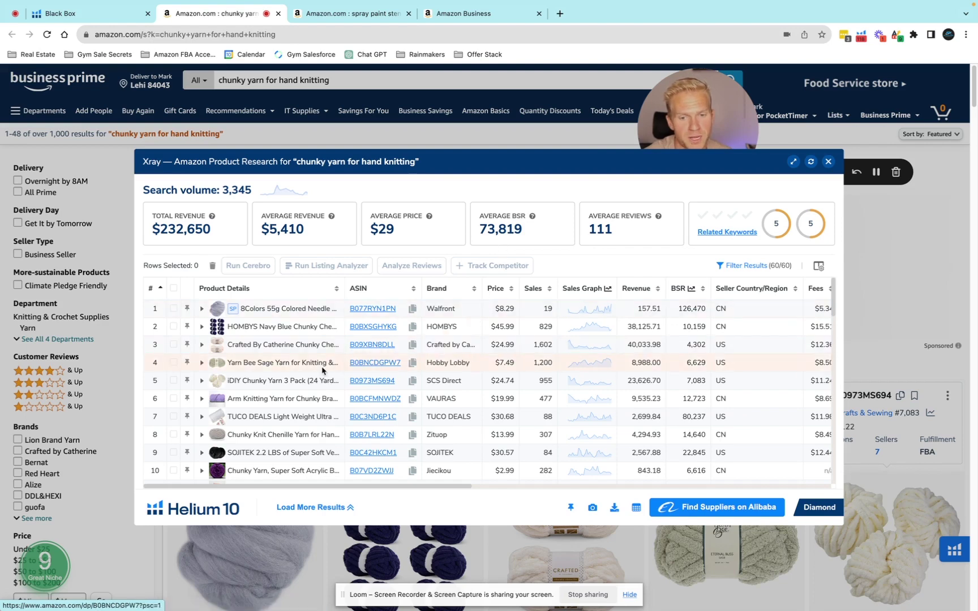
mouse_move(232, 365)
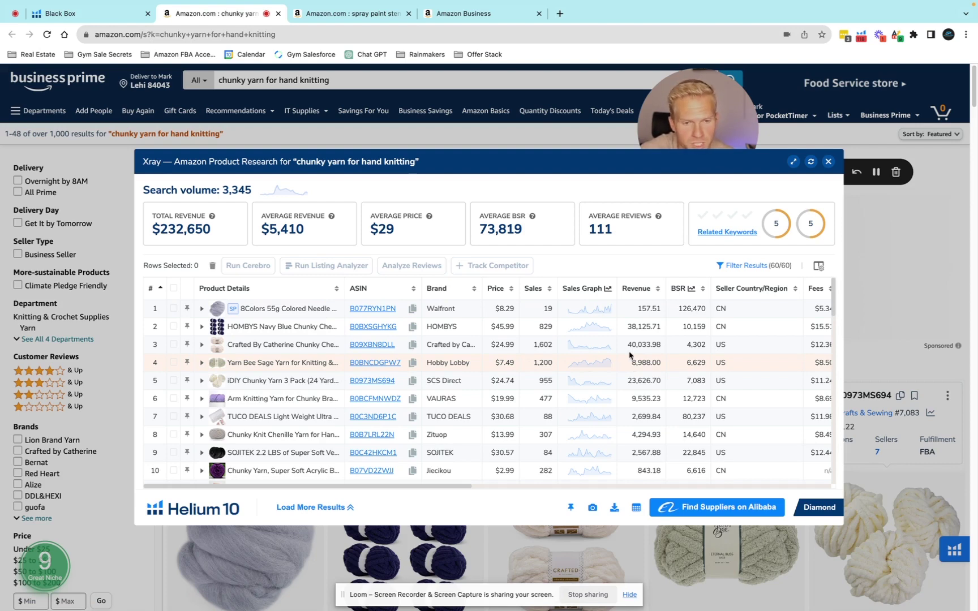
Open alibaba.com in a new browser tab
left_click(560, 13)
type("ali")
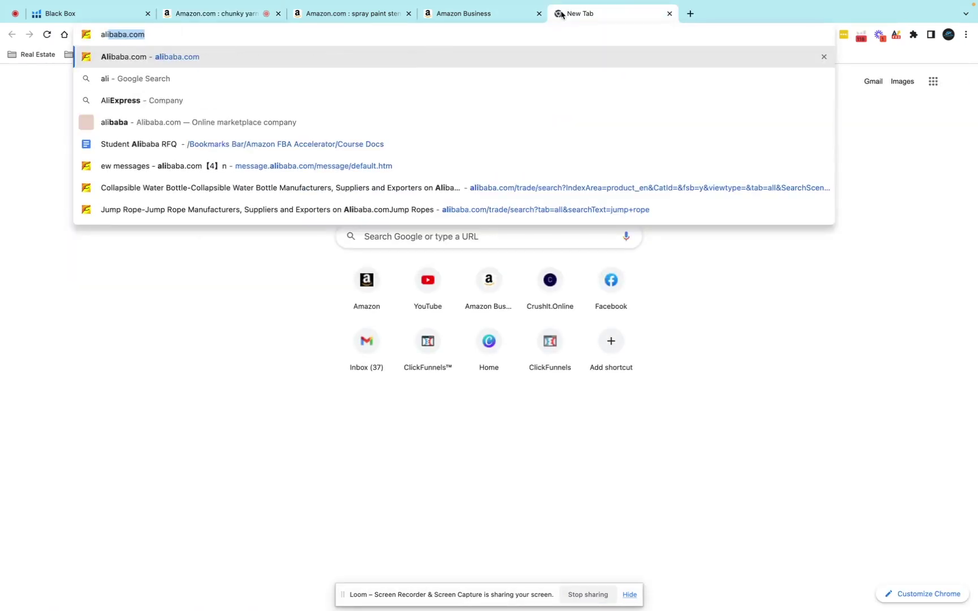
key("Return")
Return to Black Box and copy the phrase "chunky yarn for hand knitting" from the results list
left_click(321, 13)
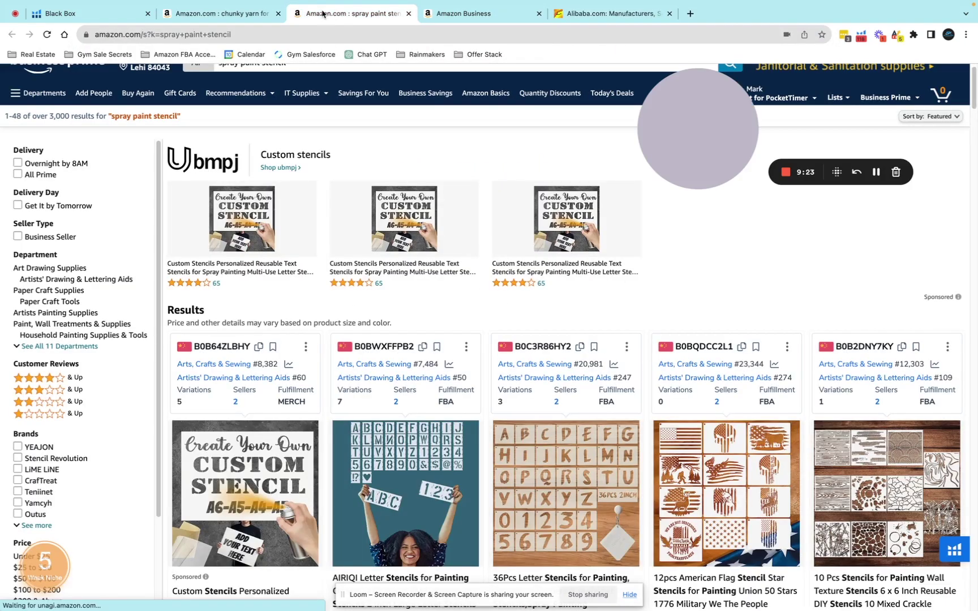
left_click(217, 13)
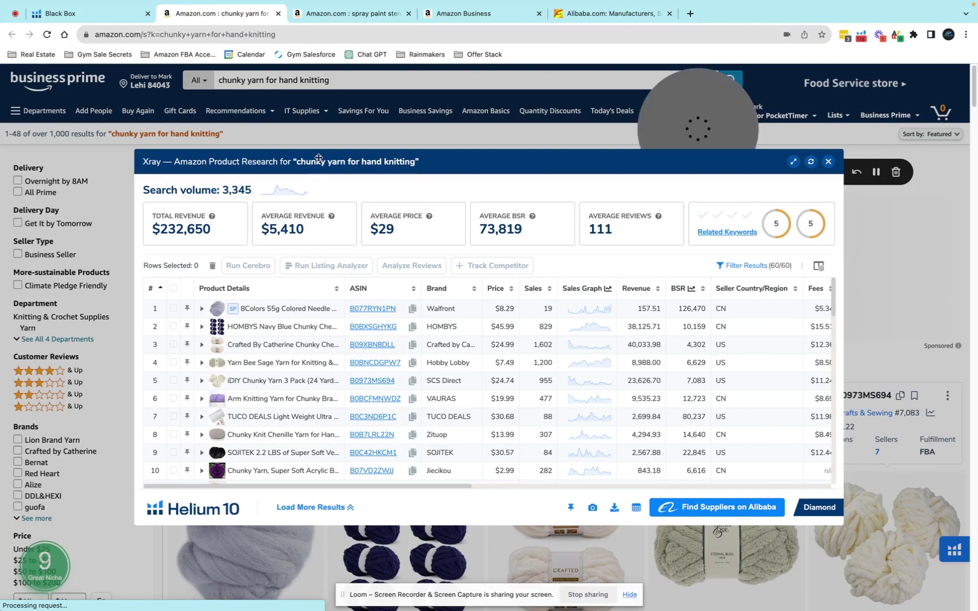
left_click(85, 13)
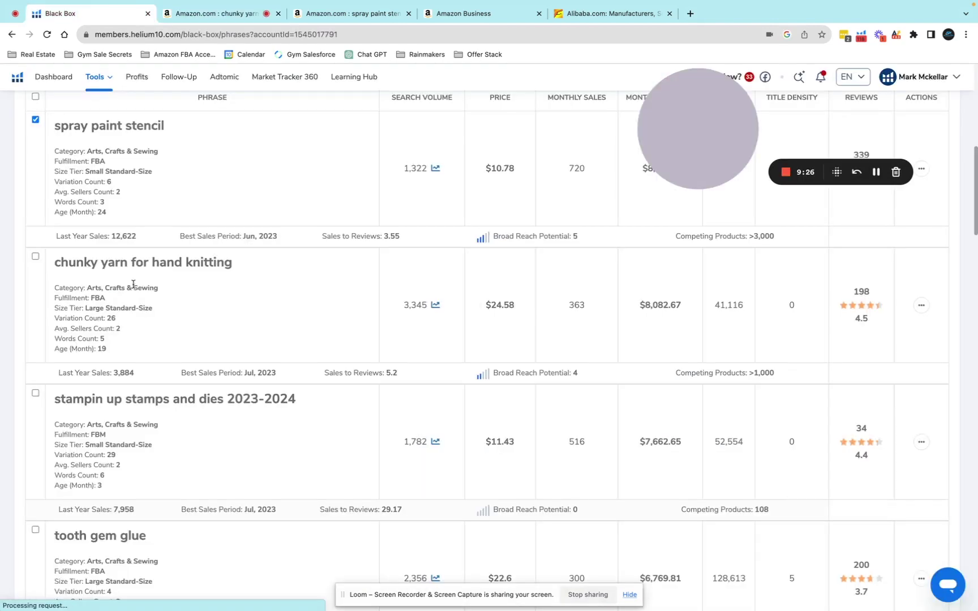
left_click_drag(239, 264, 55, 263)
key("cmd+c")
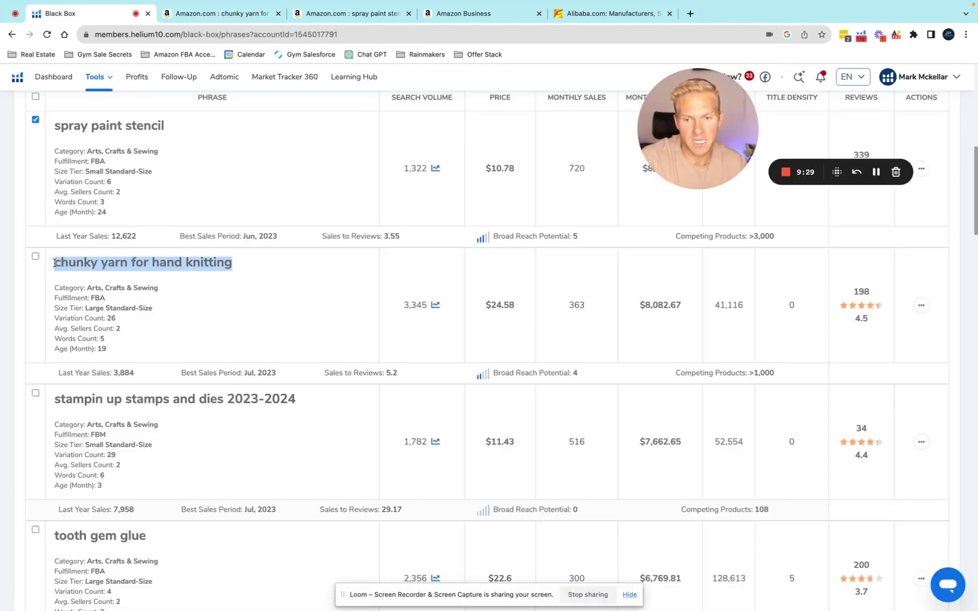
Switch to Alibaba and search its products for "chunky yarn for hand knitting"
left_click(650, 13)
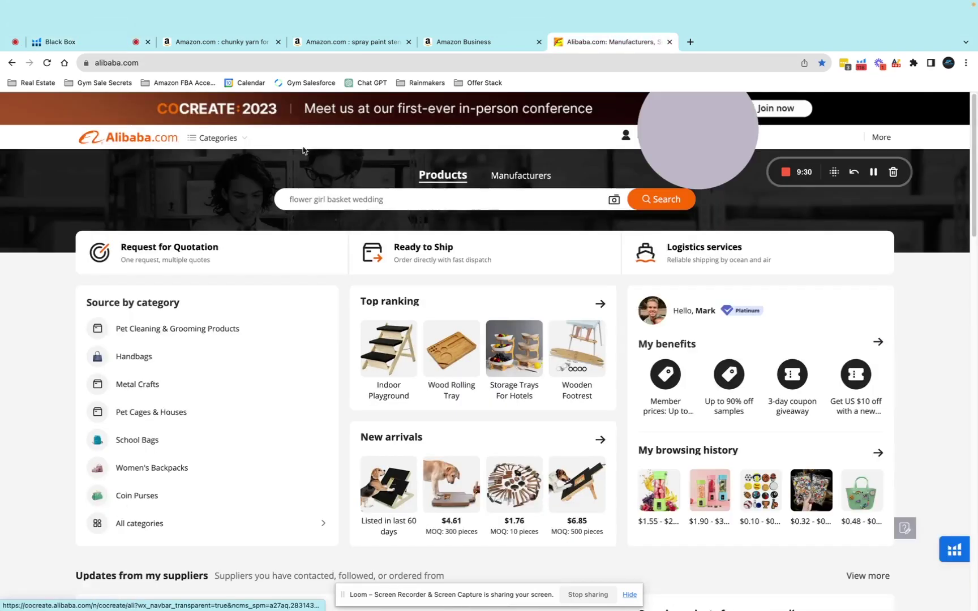
left_click(310, 163)
key("cmd+v")
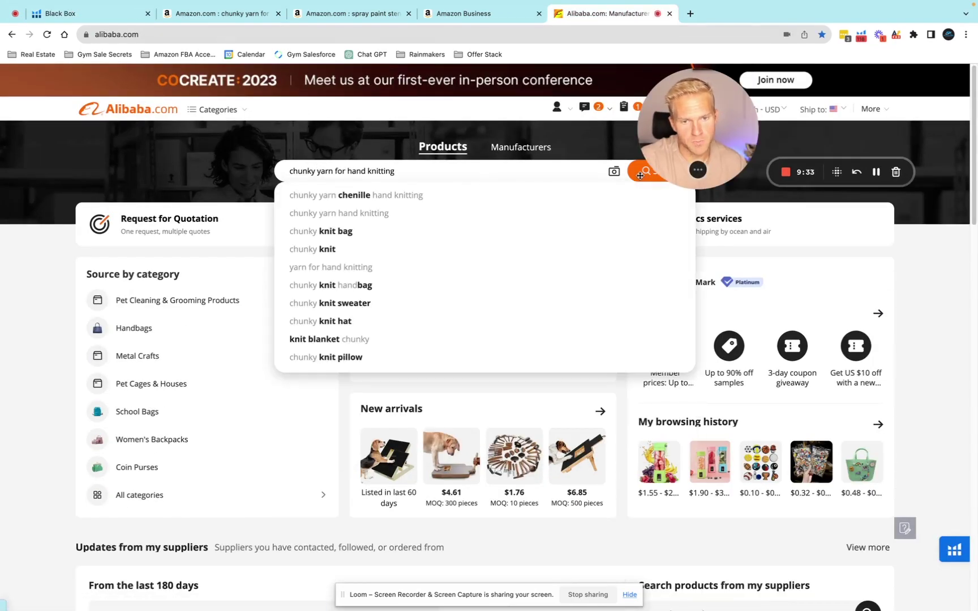
left_click(640, 175)
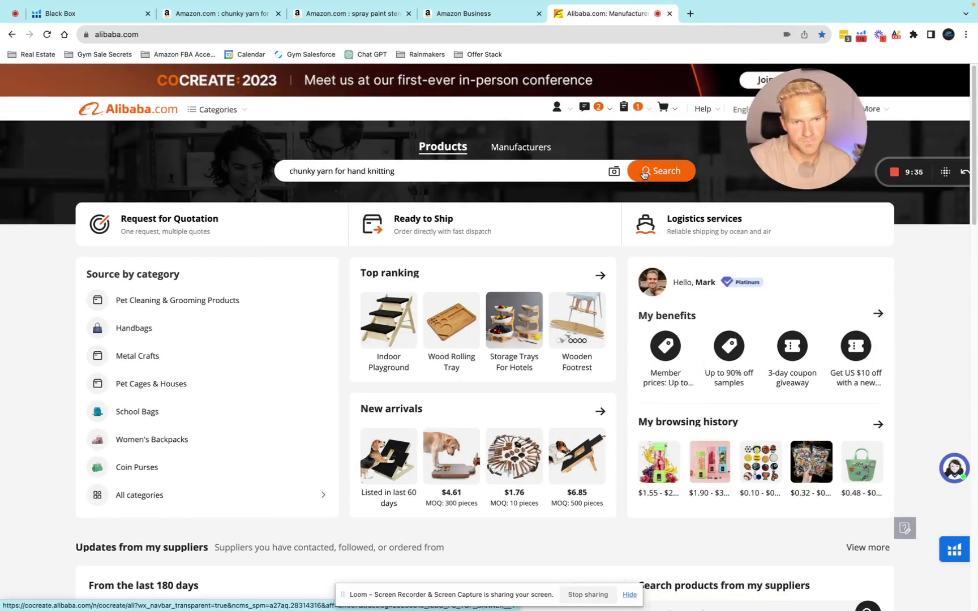
left_click(645, 174)
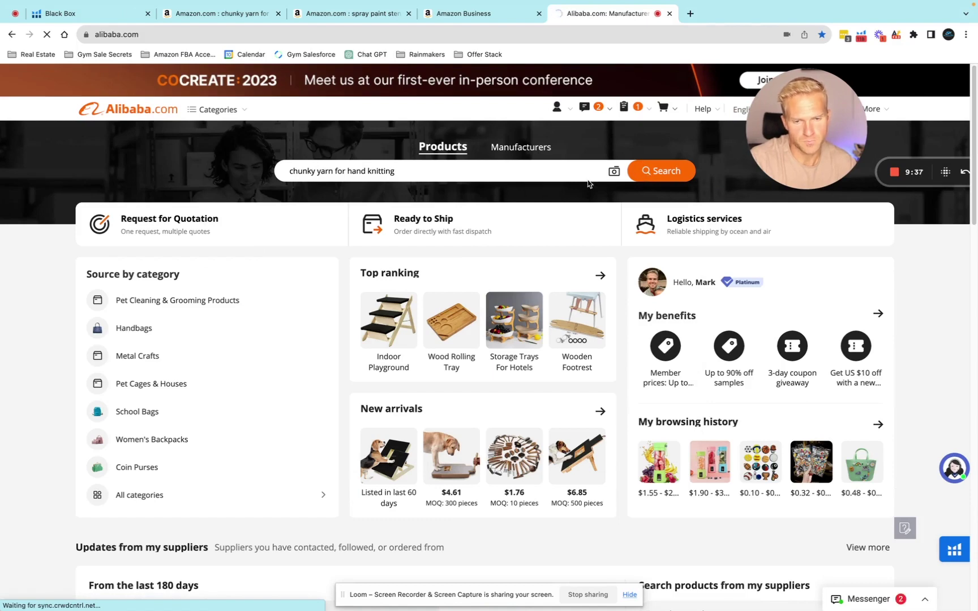
Examine the Alibaba supplier listings for chunky yarn, comparing their unit prices and minimum order quantities
scroll(346, 226, "down", 7)
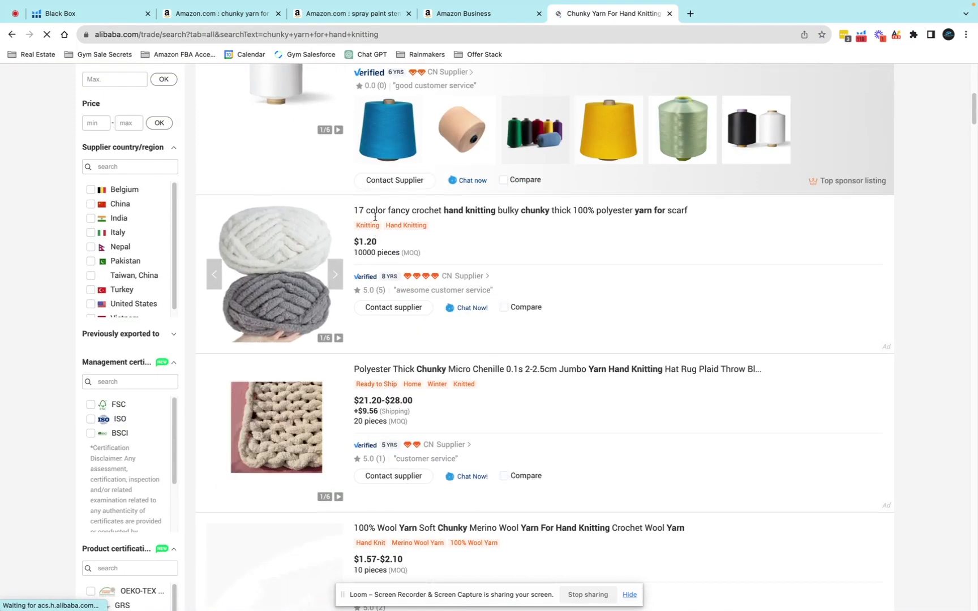
scroll(343, 288, "down", 2)
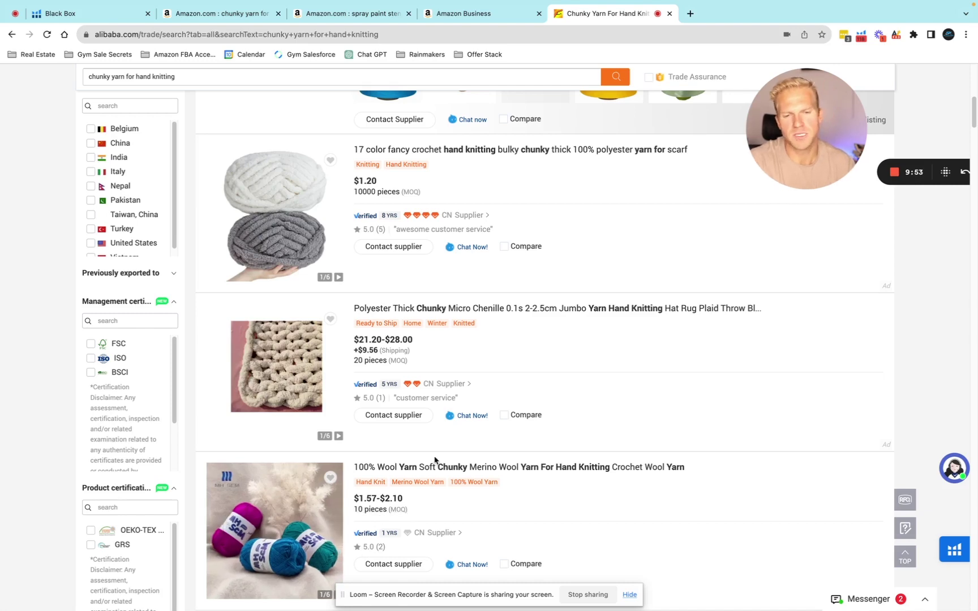
scroll(435, 467, "down", 6)
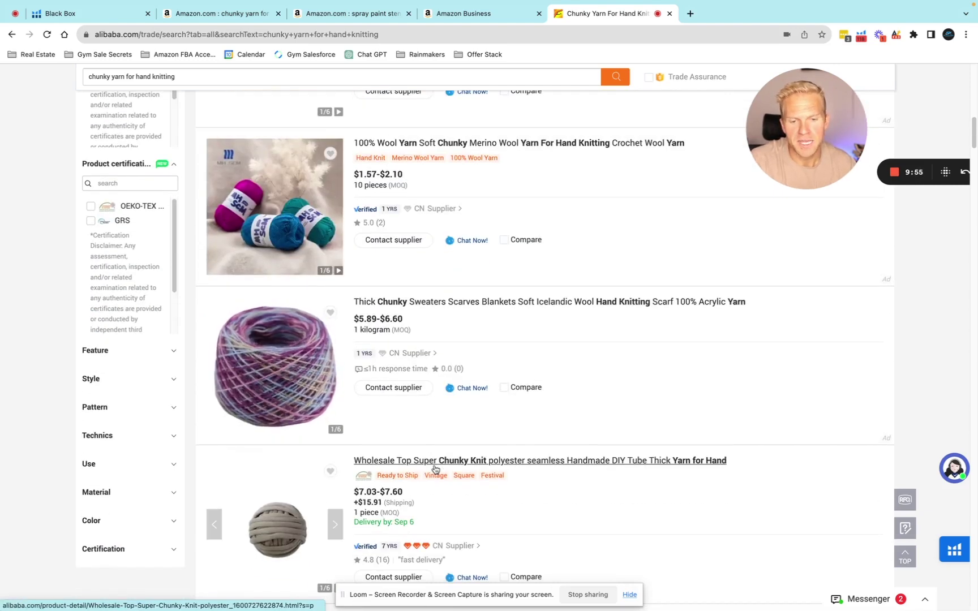
scroll(435, 468, "up", 8)
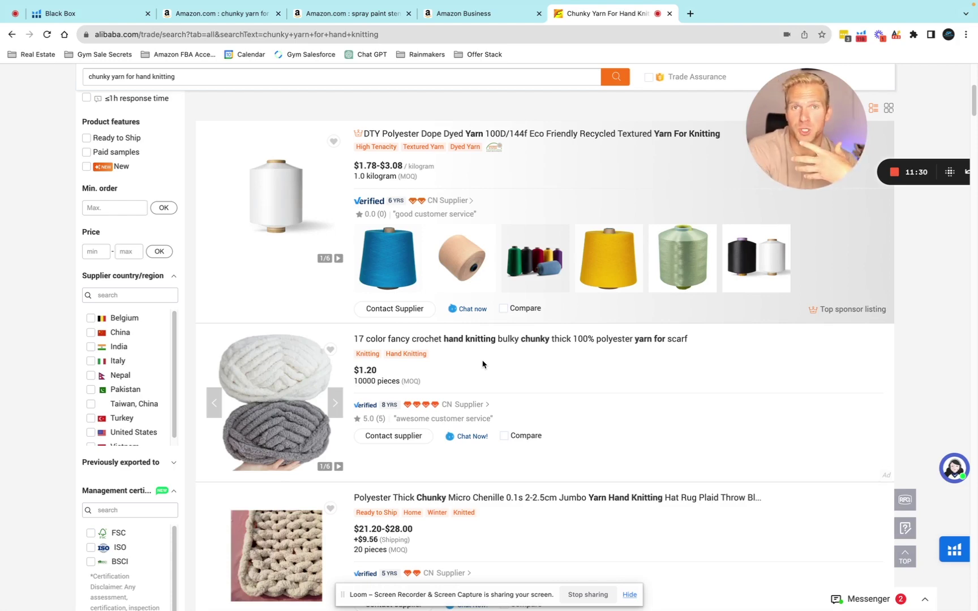
Return to the chunky yarn Xray results, expand the Yarn Bee Sage Yarn listing to inspect its variations, and collapse it again
left_click(375, 14)
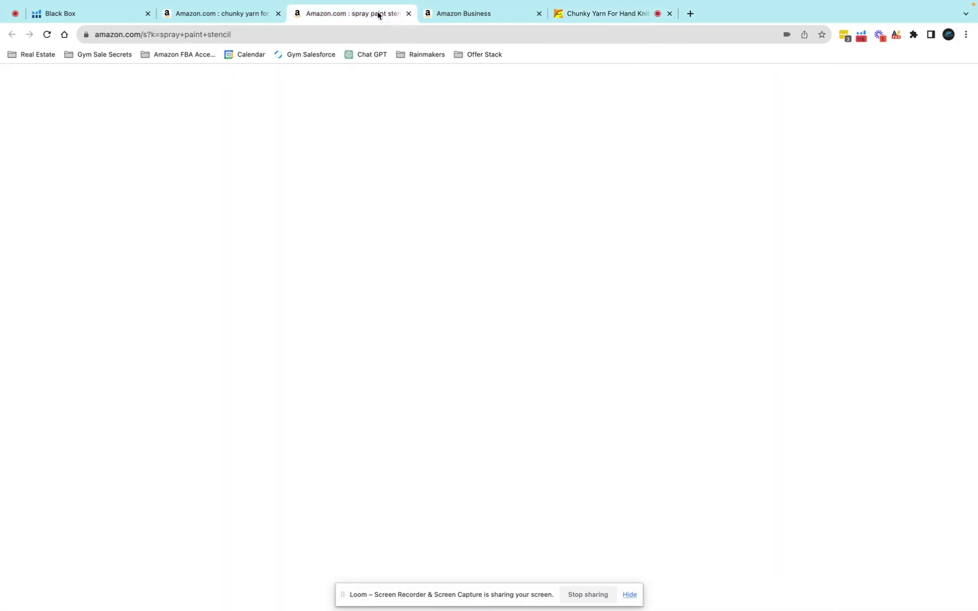
left_click(477, 16)
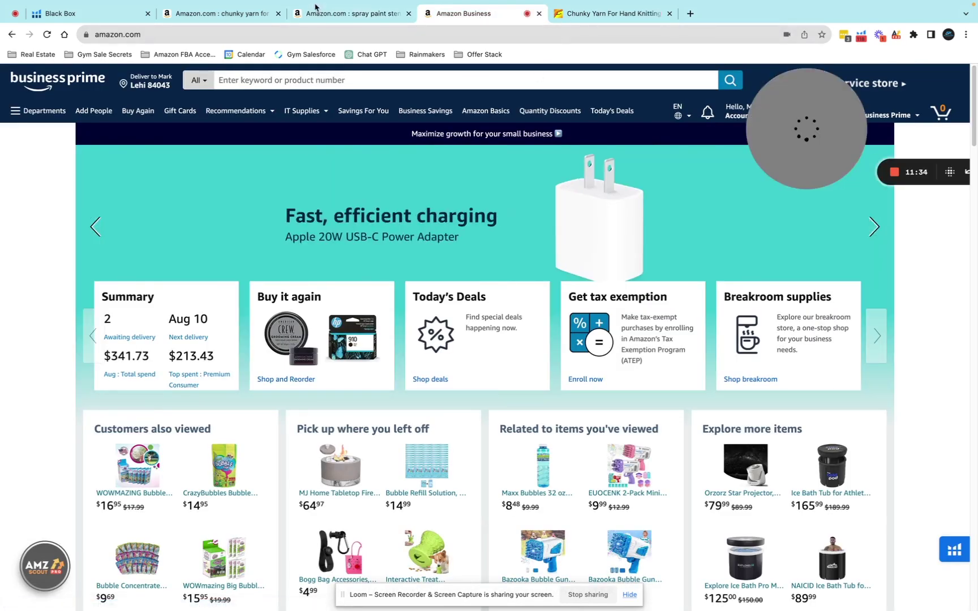
left_click(231, 17)
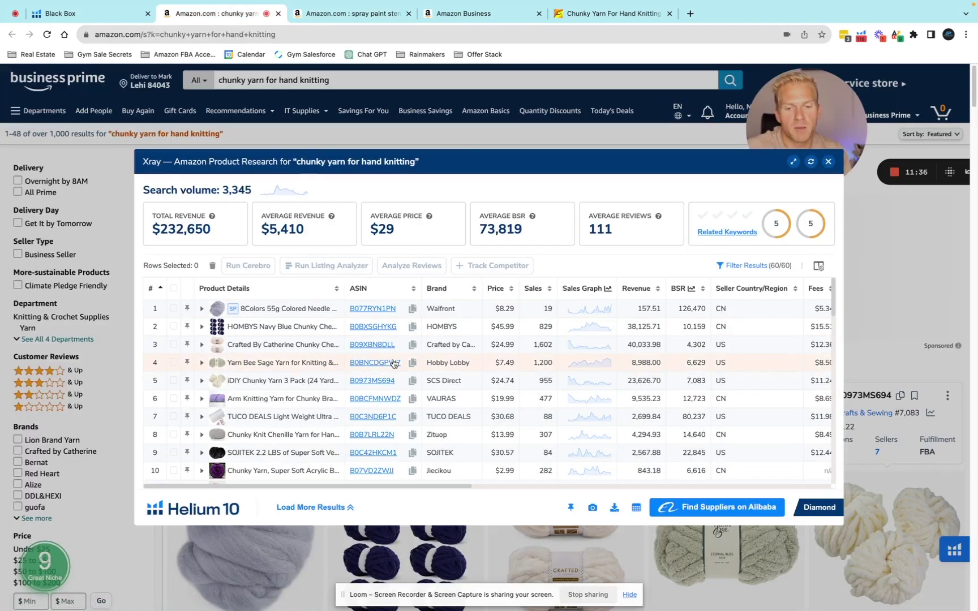
mouse_move(394, 361)
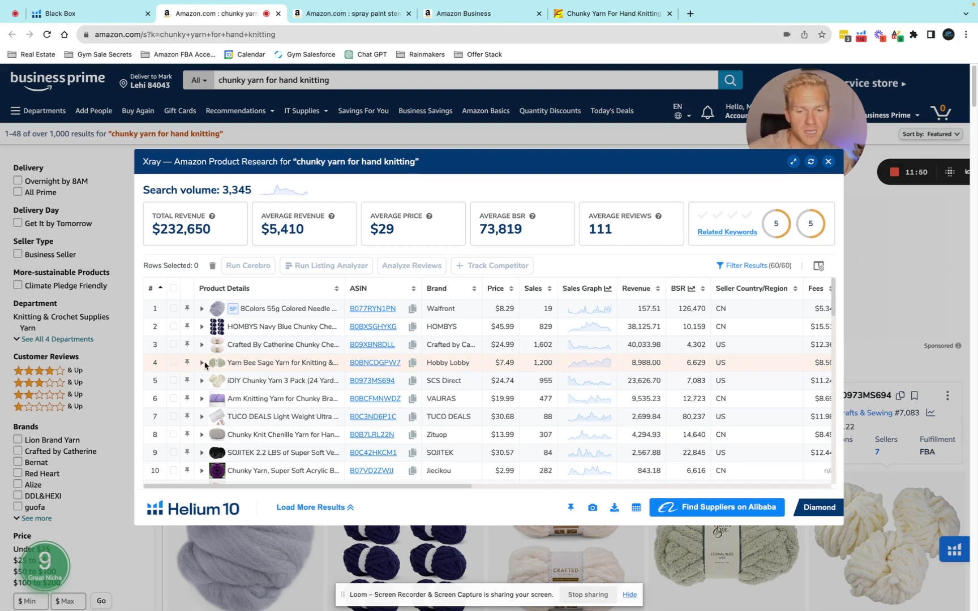
mouse_move(217, 366)
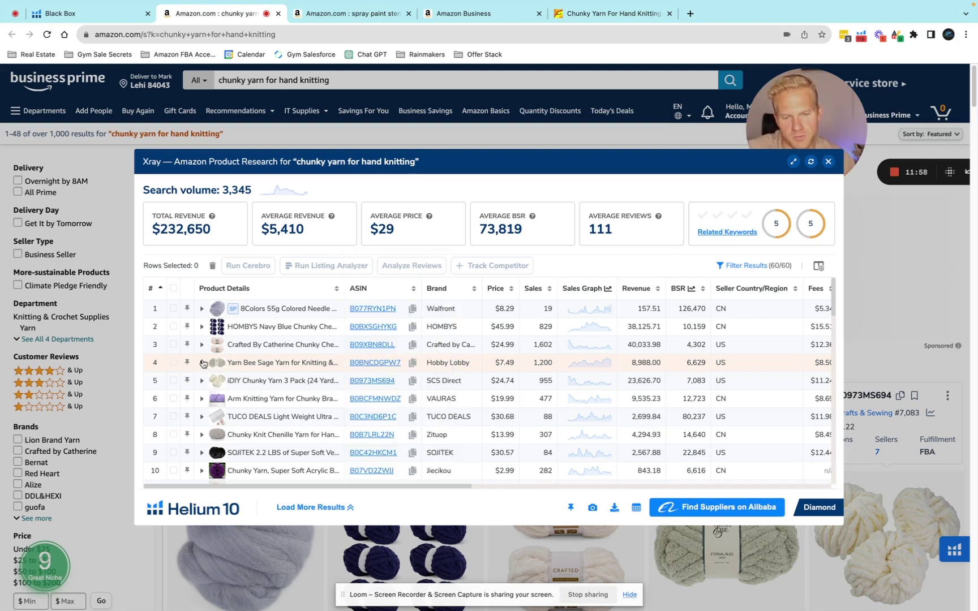
left_click(202, 363)
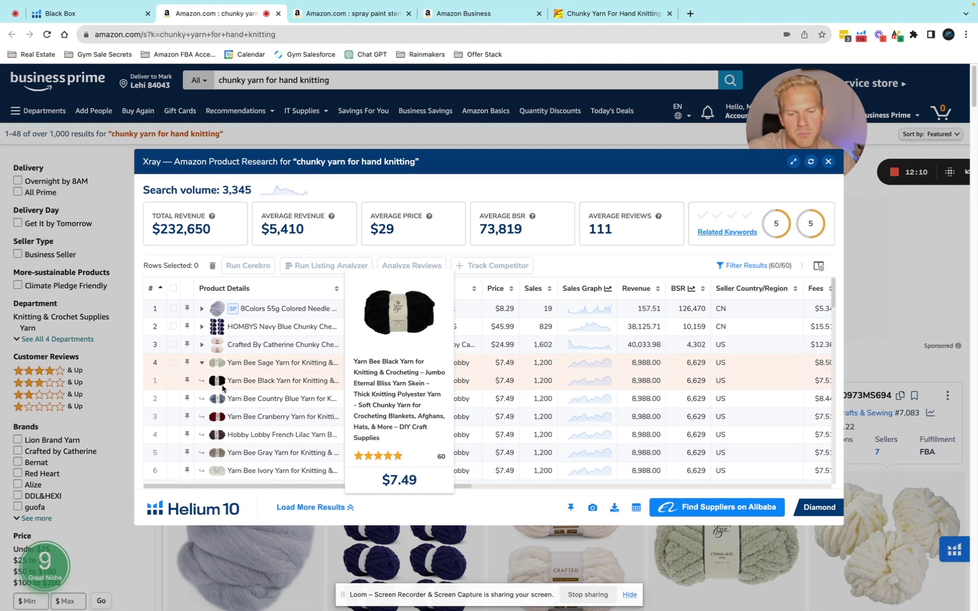
mouse_move(263, 368)
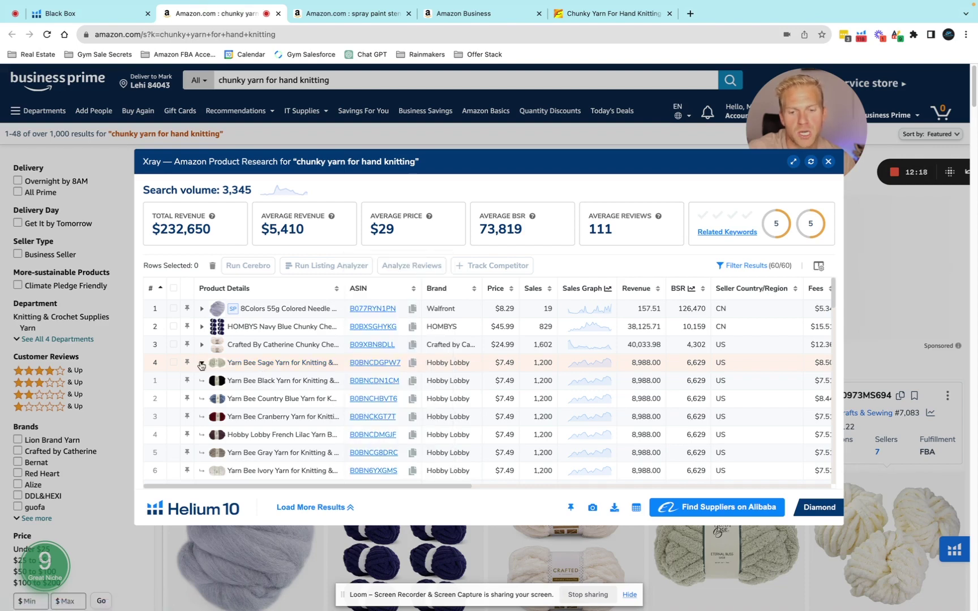
left_click(201, 365)
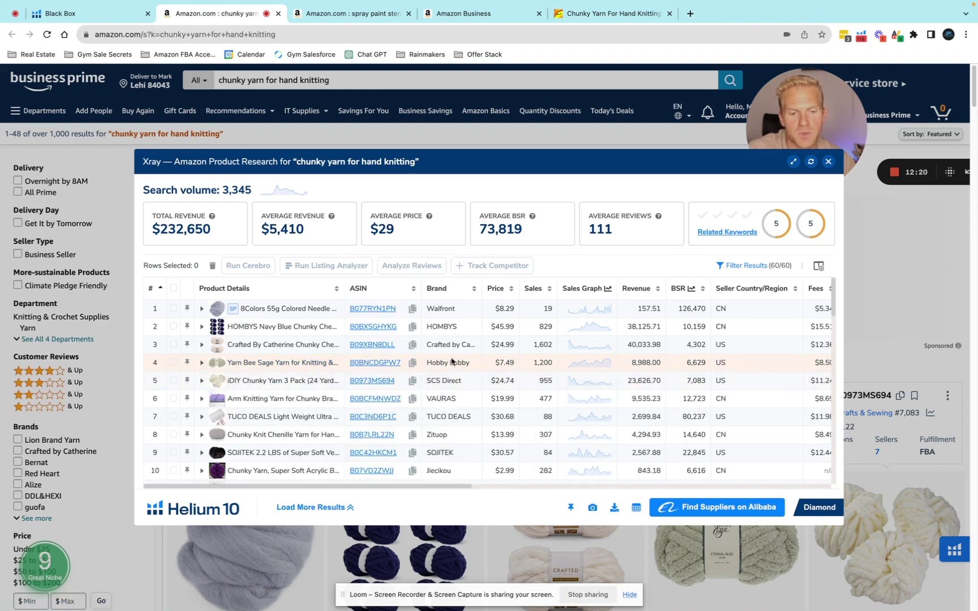
Highlight the Hobby Lobby brand in the Xray table and review the brands and sales of the products below it
left_click_drag(471, 367, 427, 367)
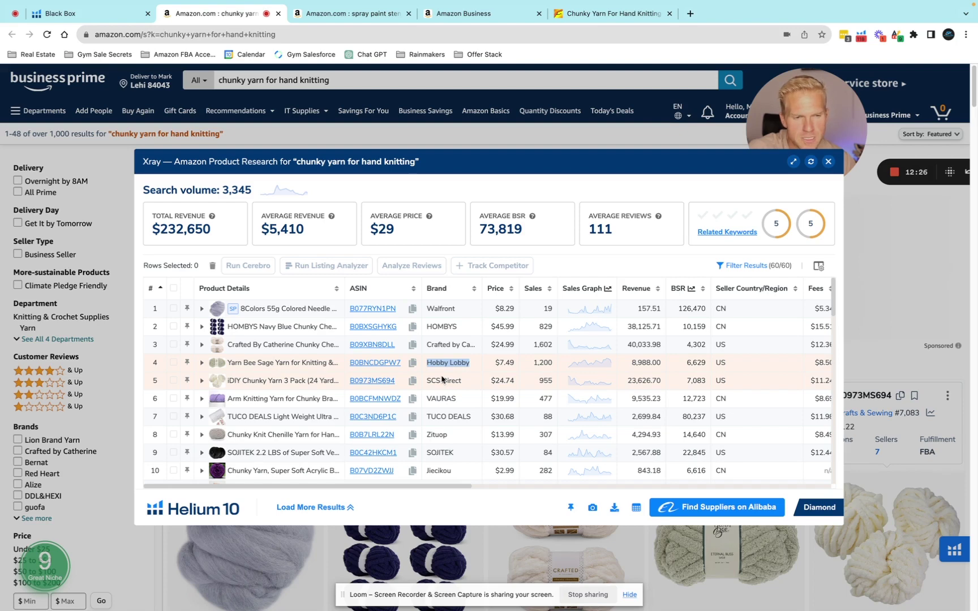
scroll(443, 379, "down", 1)
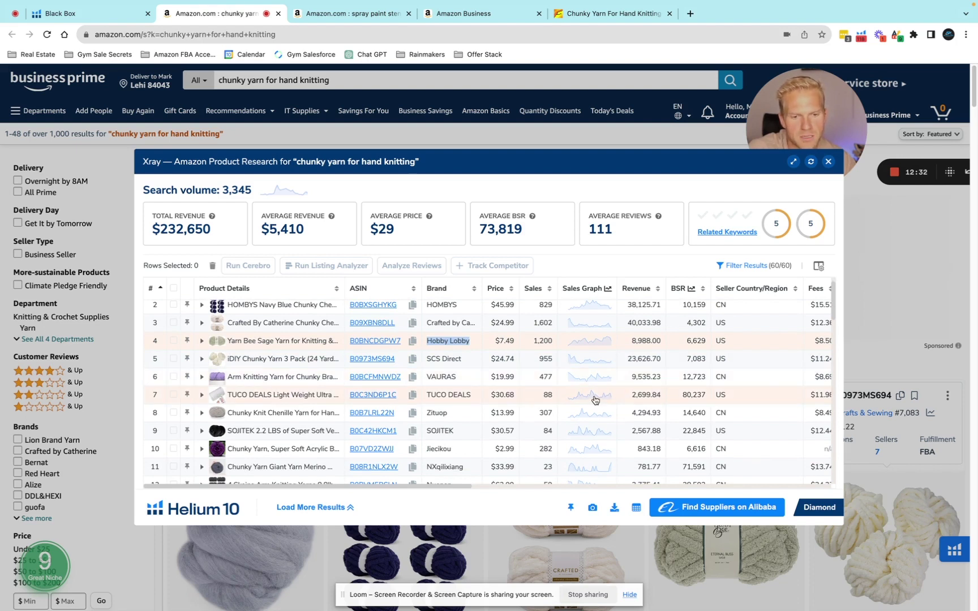
scroll(595, 400, "down", 1)
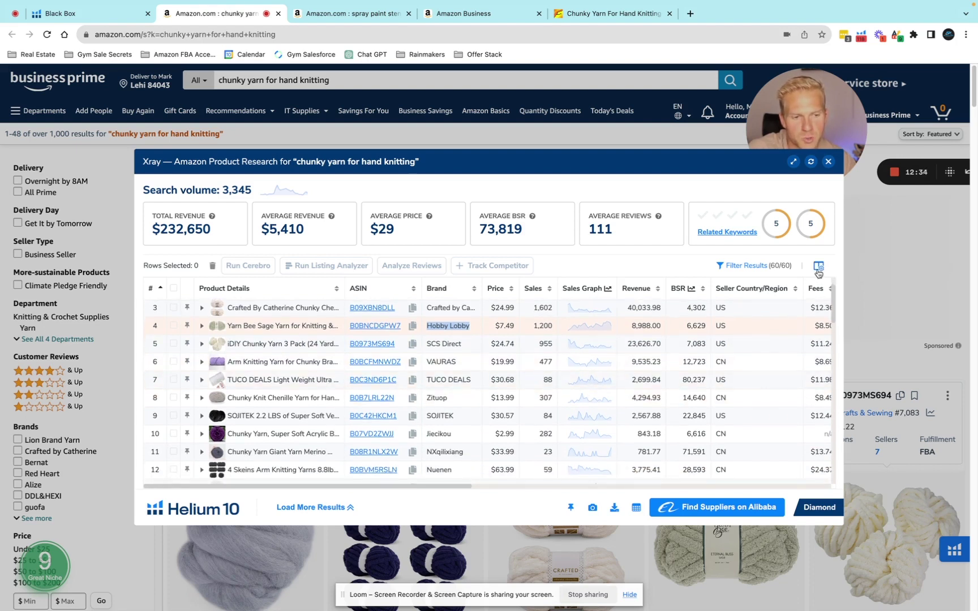
Examine the active sellers, ratings, review counts, prices and sales of the chunky yarn products in the Xray table
scroll(682, 345, "down", 1)
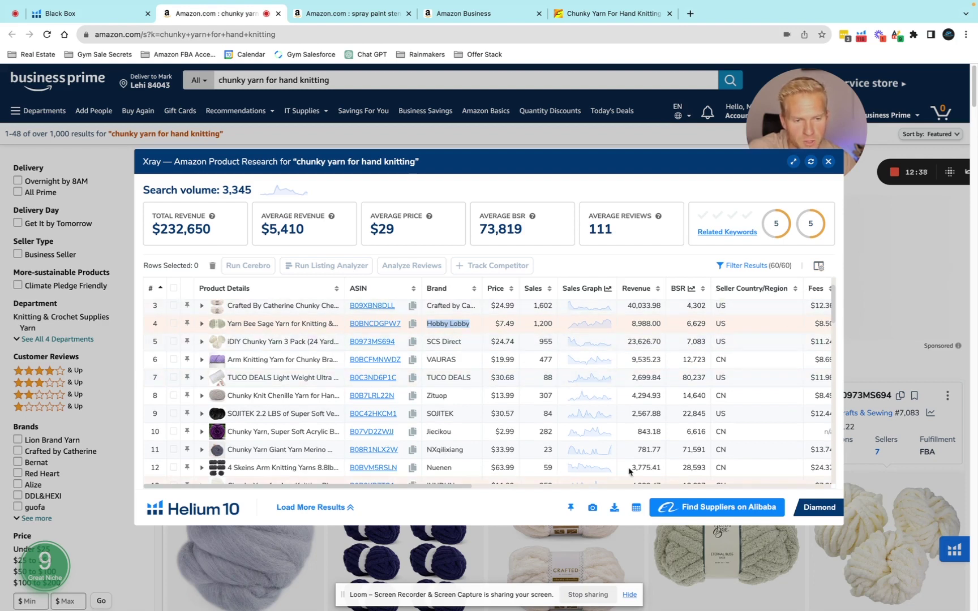
scroll(693, 292, "right", 10)
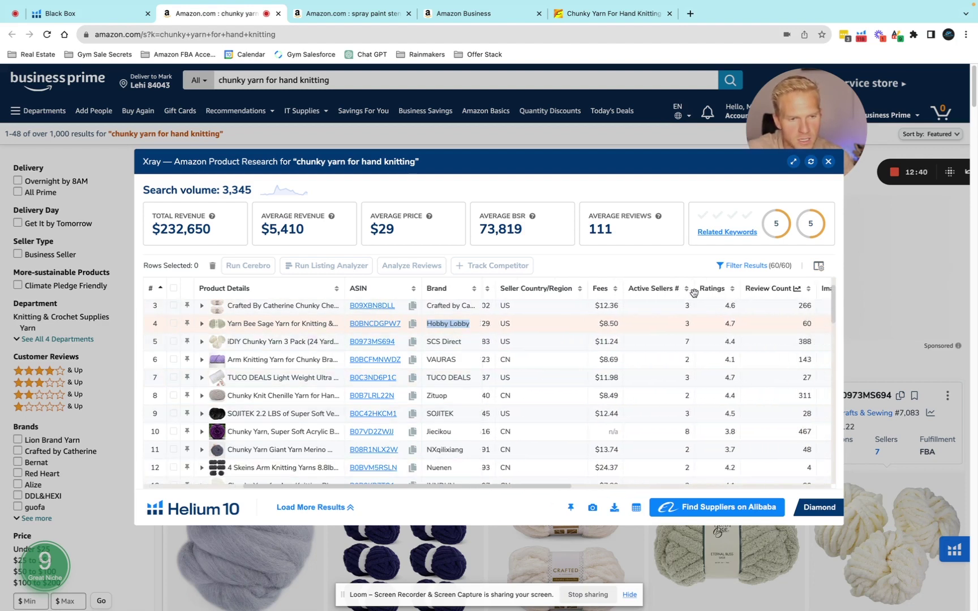
scroll(693, 292, "right", 3)
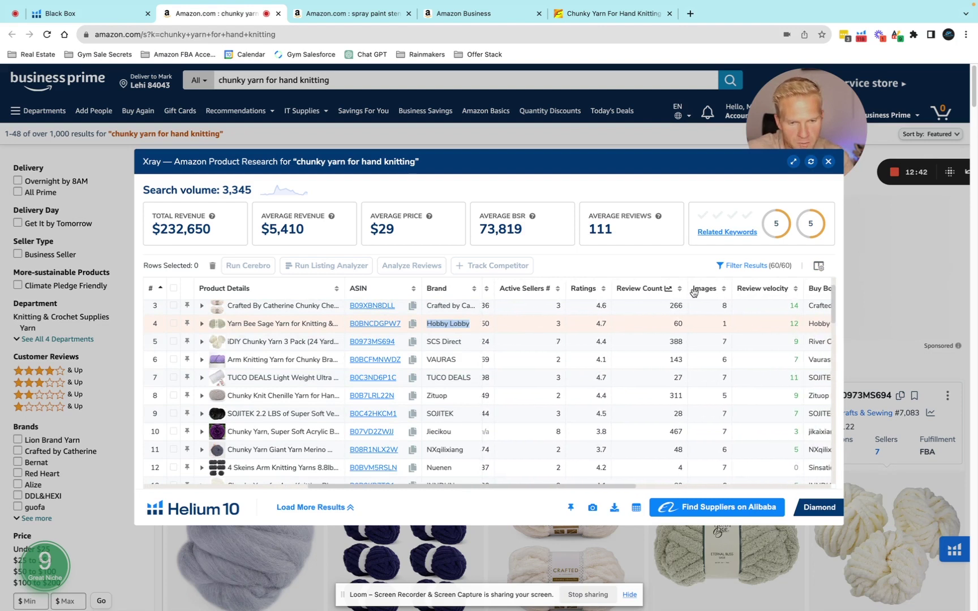
scroll(609, 384, "left", 3)
scroll(609, 383, "left", 5)
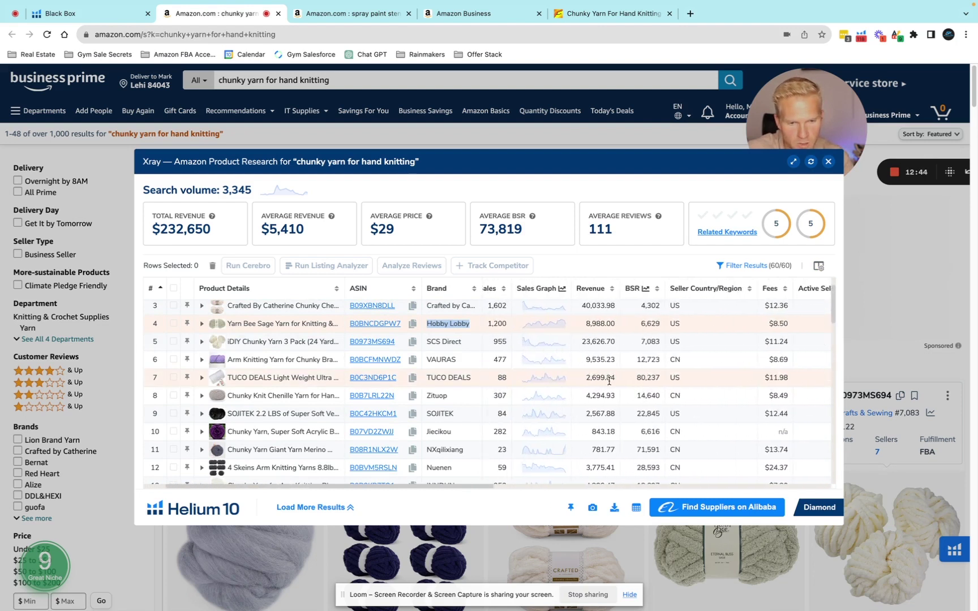
scroll(715, 468, "right", 3)
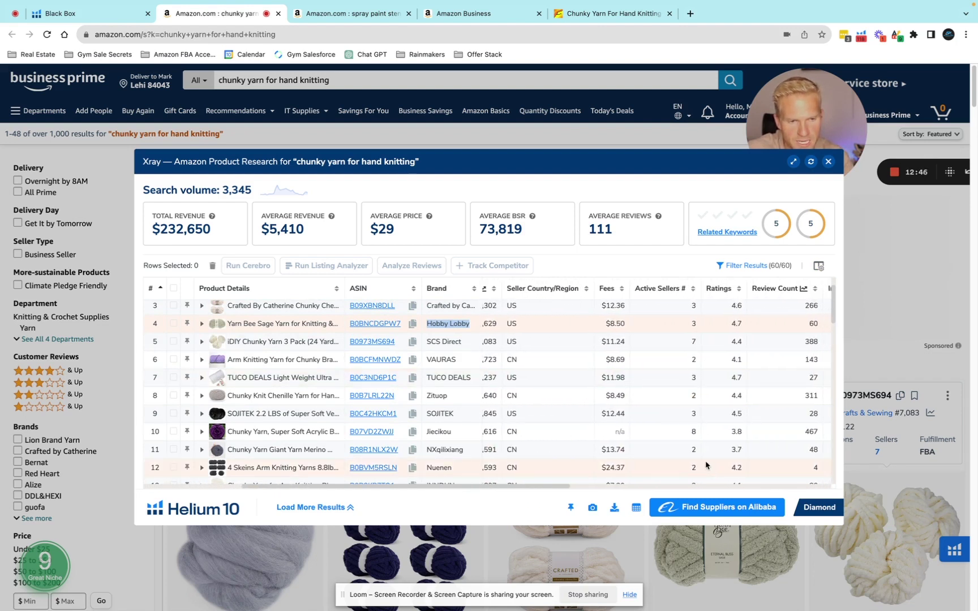
scroll(781, 465, "left", 5)
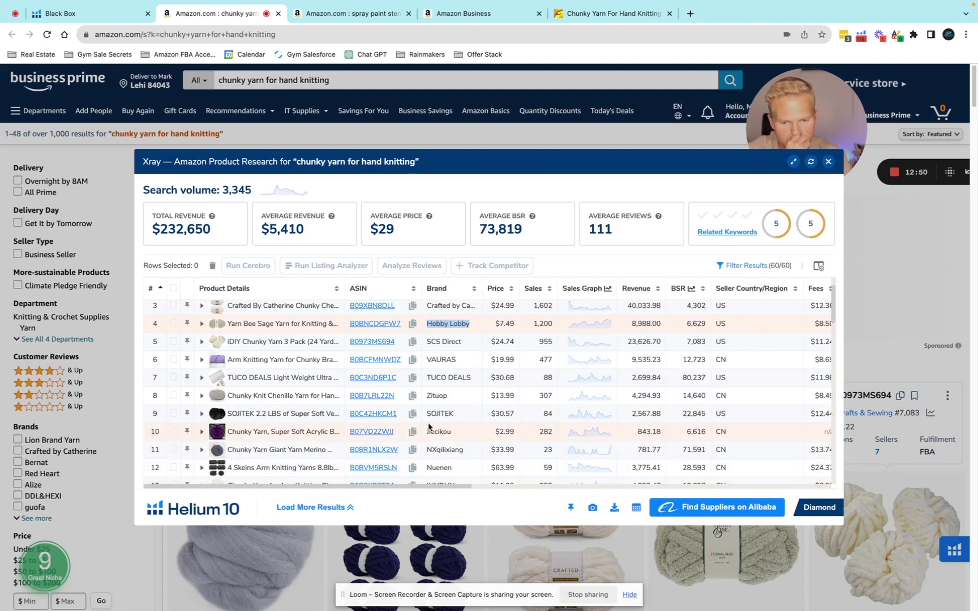
scroll(340, 461, "down", 1)
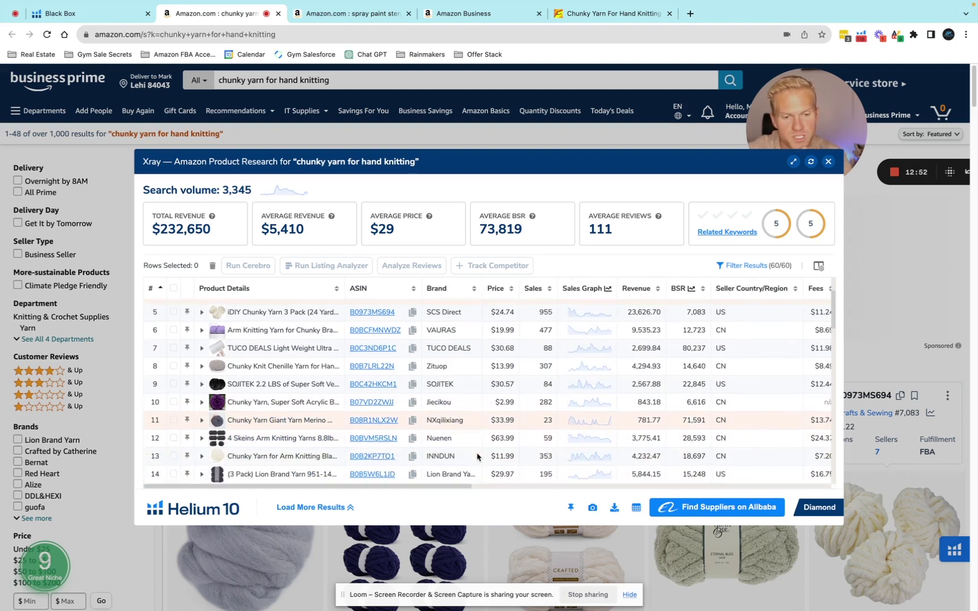
scroll(453, 458, "up", 2)
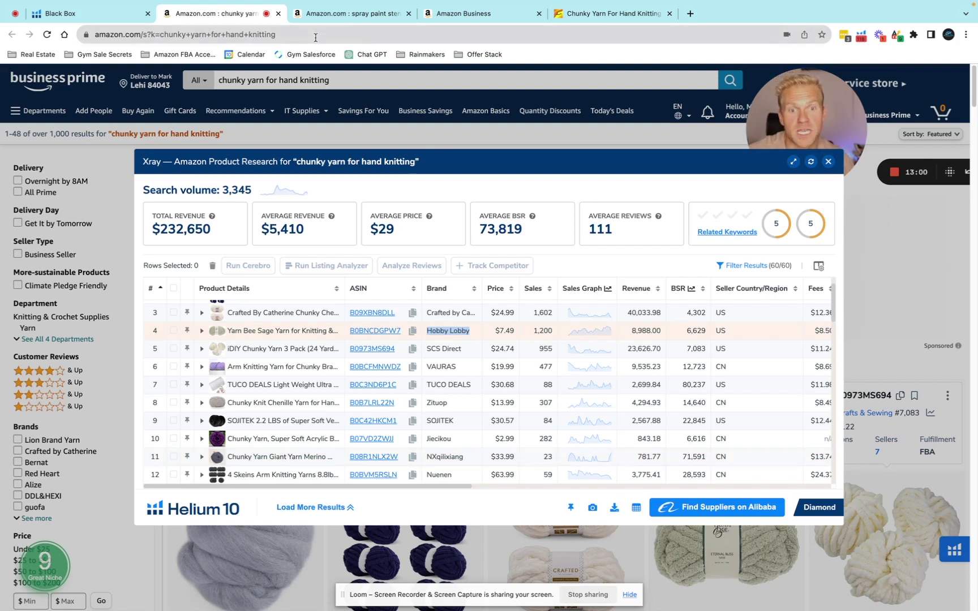
Move the Amazon chunky yarn results tab to the end of the browser's tab row
left_click(339, 13)
left_click(192, 16)
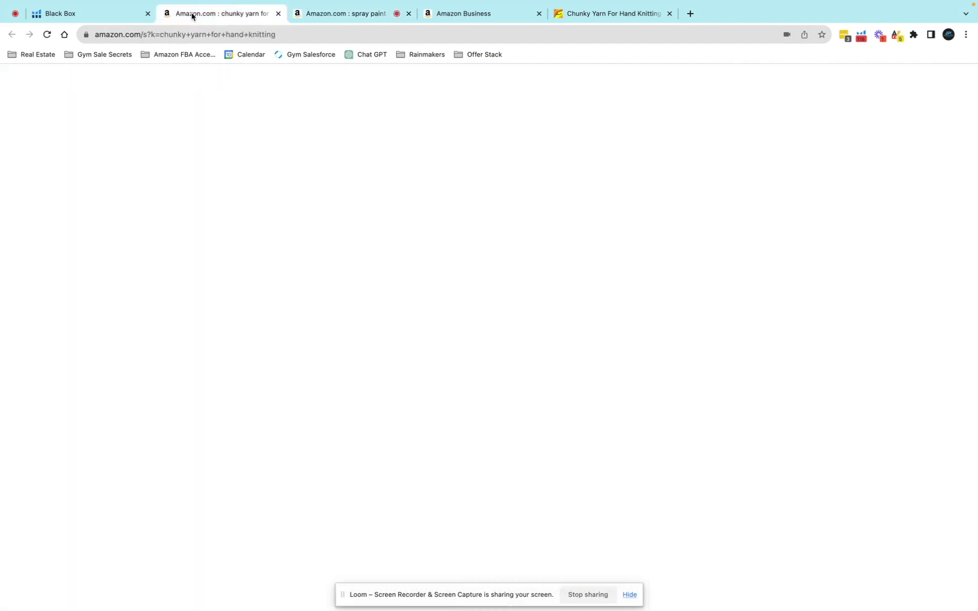
mouse_move(192, 16)
left_mouse_down()
mouse_move(400, 4)
mouse_move(623, 11)
left_mouse_up()
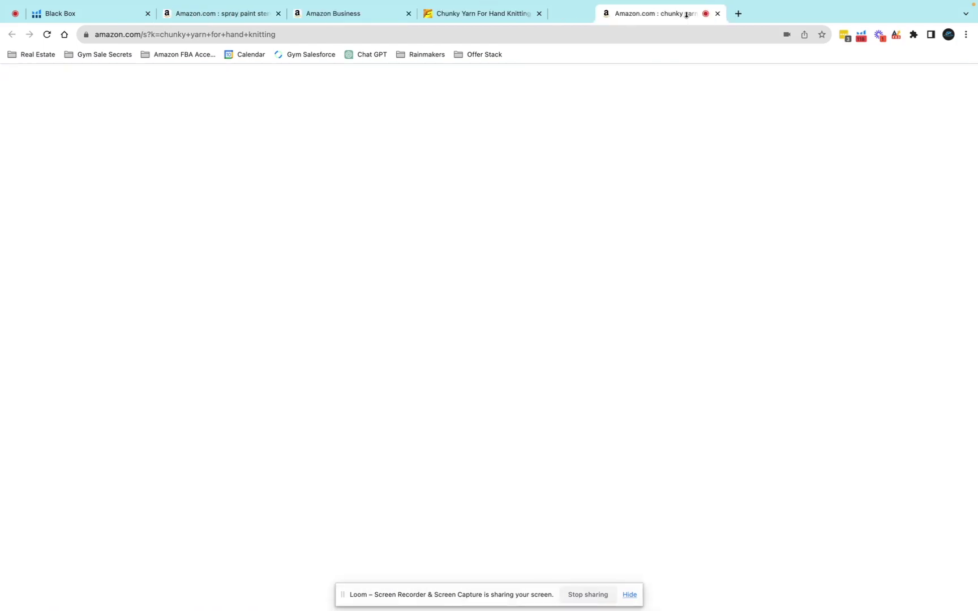
Return to the Black Box phrase results and view the phrase "tooth gem glue" on Amazon
left_click(56, 15)
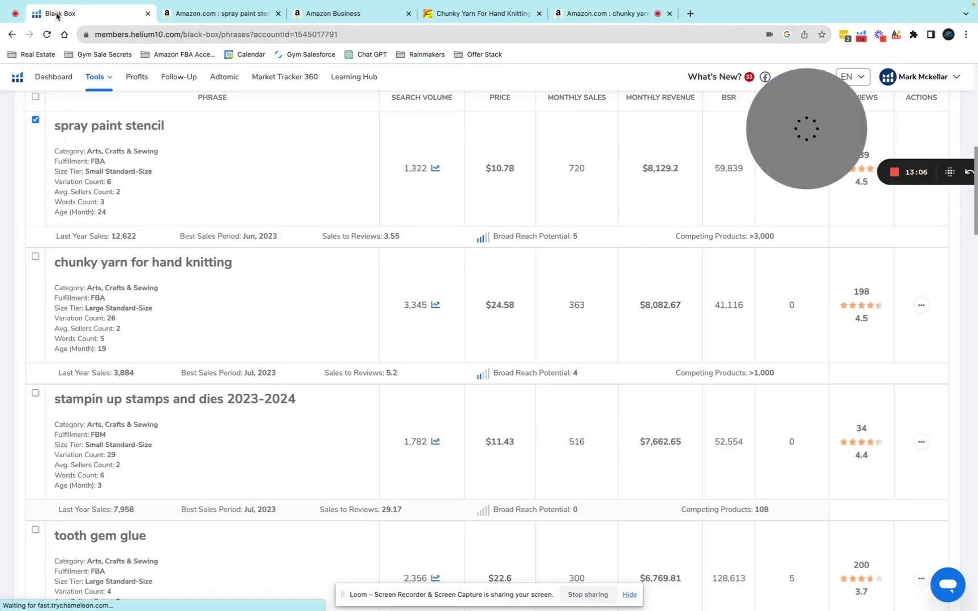
scroll(189, 317, "down", 2)
scroll(187, 356, "down", 2)
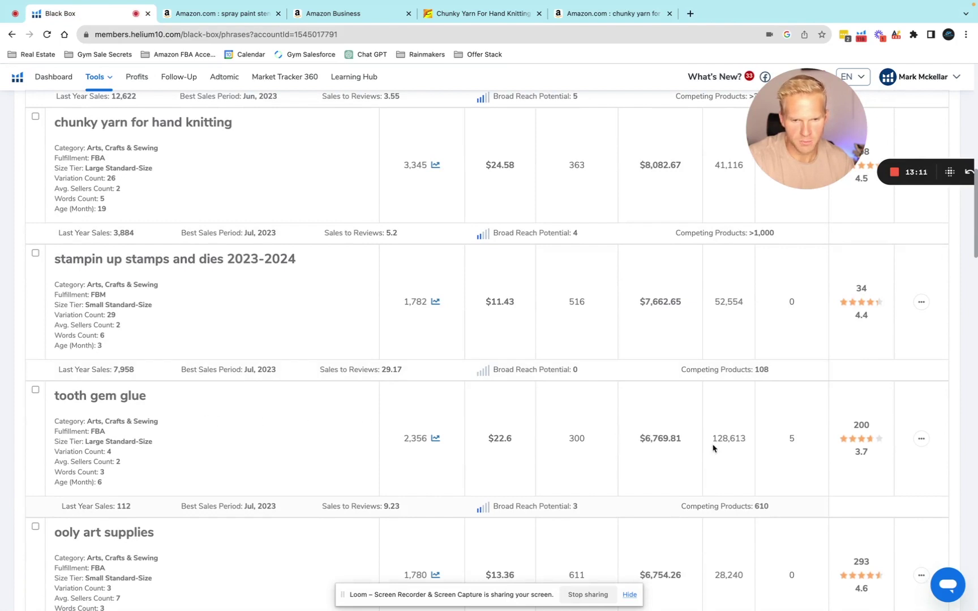
left_click(919, 440)
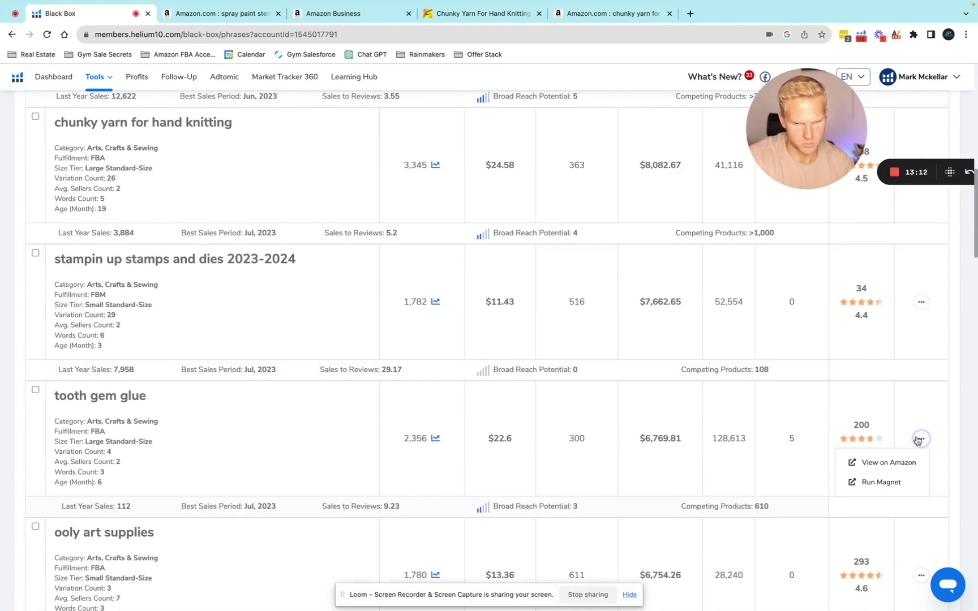
left_click(887, 463)
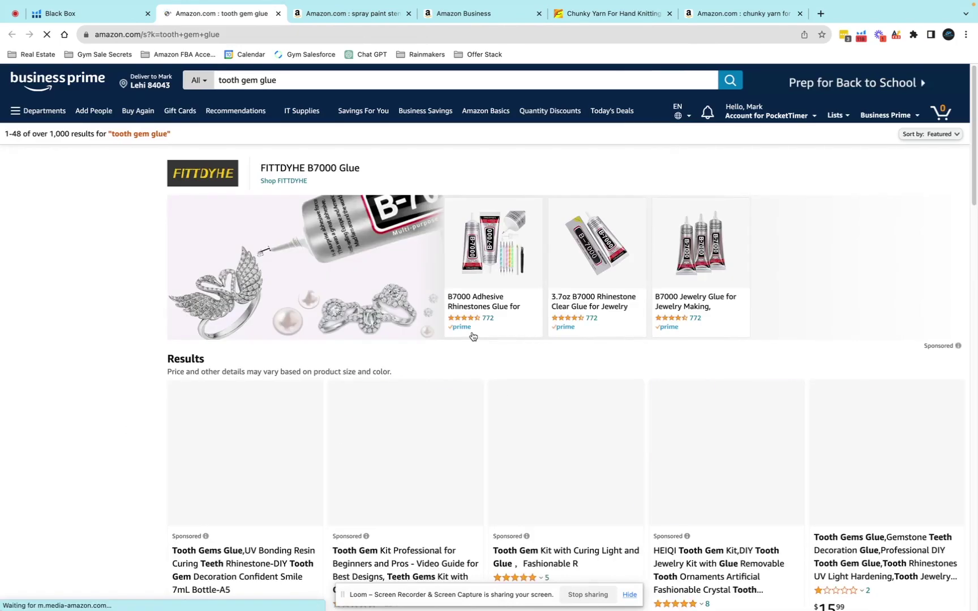
Look over the Amazon listings for tooth gem glue and close that results page
scroll(461, 340, "down", 3)
scroll(461, 340, "down", 2)
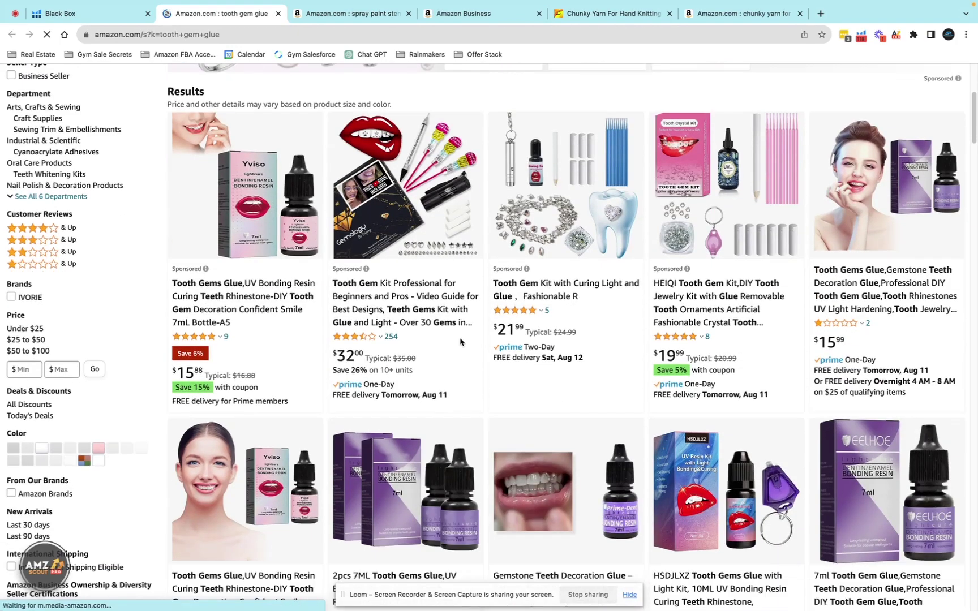
scroll(461, 342, "down", 3)
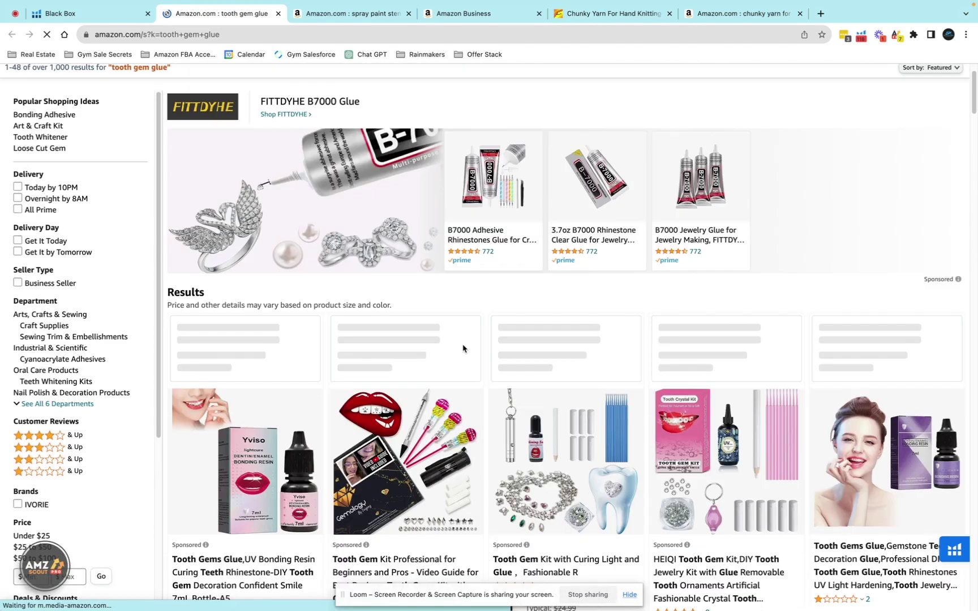
left_click(278, 14)
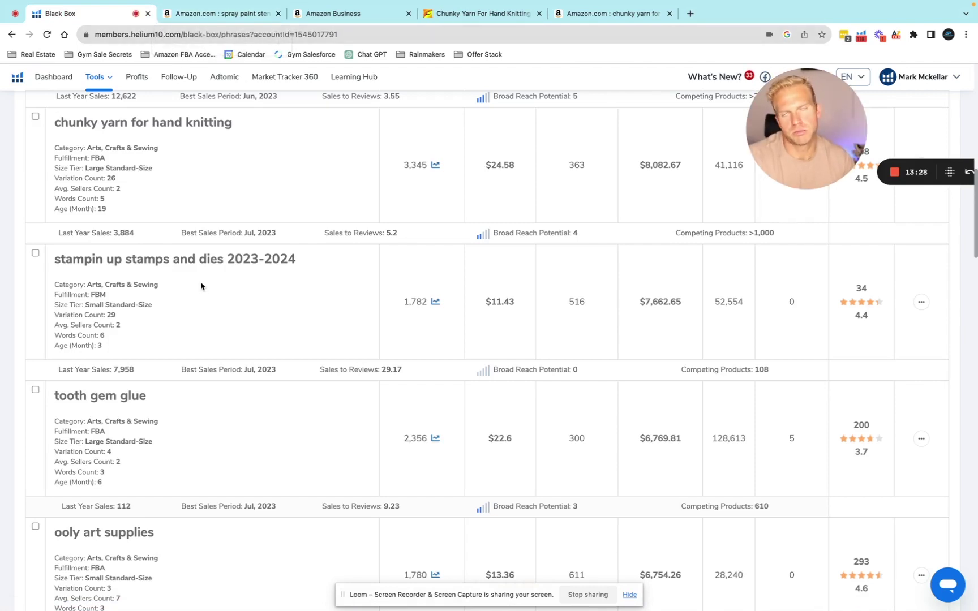
Review the remaining Arts, Crafts & Sewing phrases in the Black Box results for further product ideas
scroll(203, 290, "down", 1)
scroll(204, 297, "down", 3)
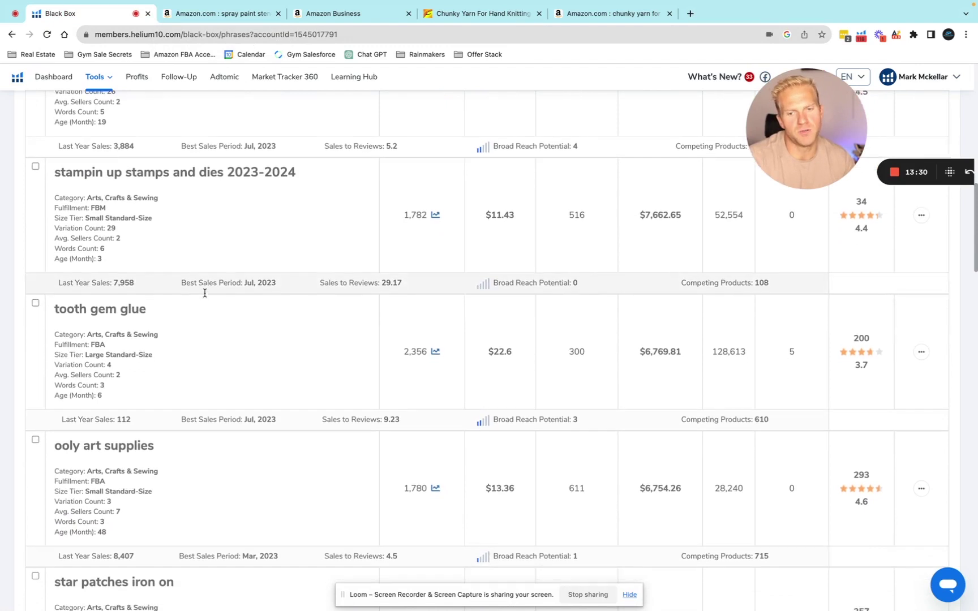
scroll(198, 304, "down", 8)
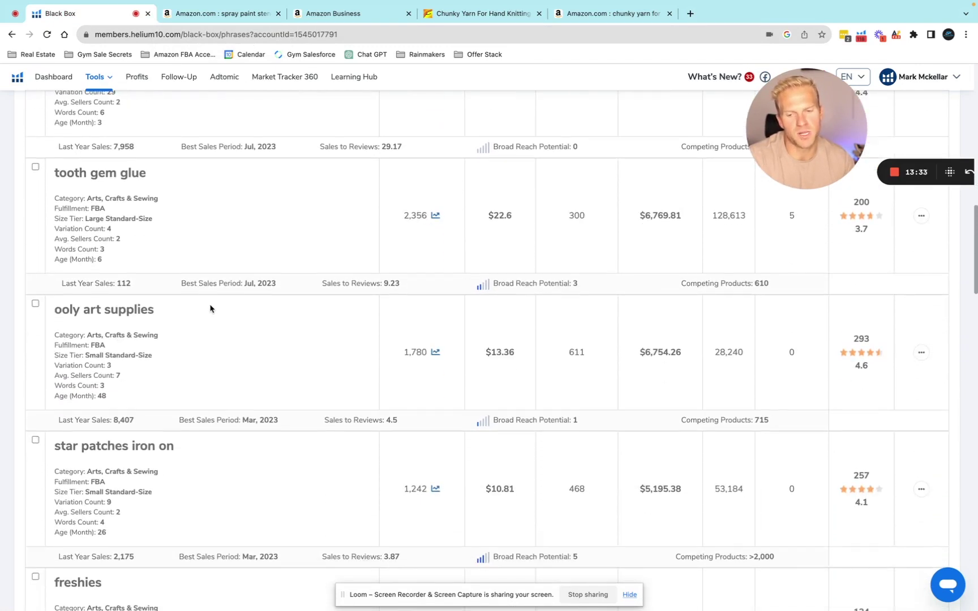
scroll(215, 324, "down", 9)
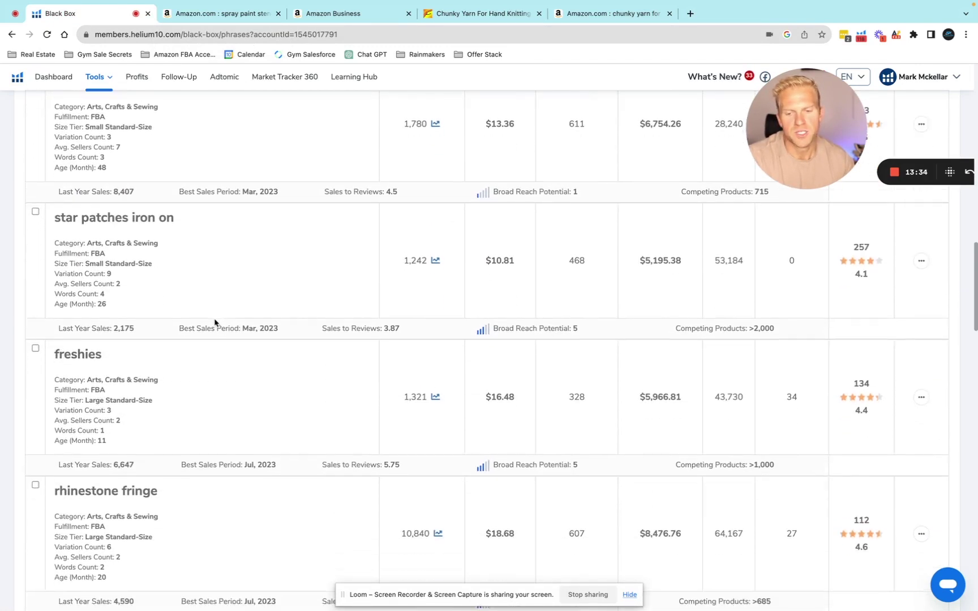
scroll(215, 323, "down", 7)
scroll(214, 323, "down", 15)
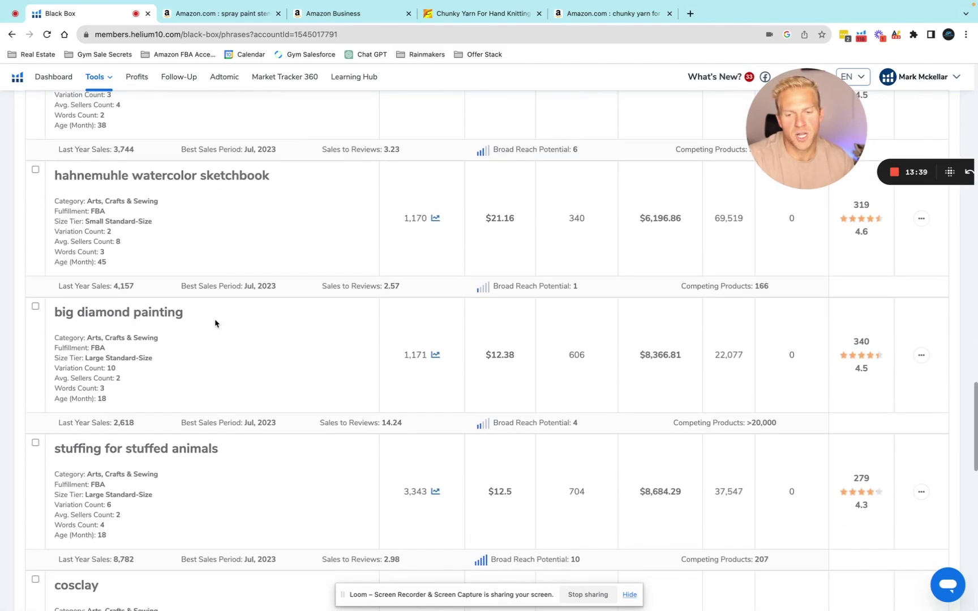
scroll(215, 323, "down", 5)
Replace the Arts, Crafts & Sewing category filter with Pet Supplies and run the Black Box phrase search again
scroll(214, 323, "up", 20)
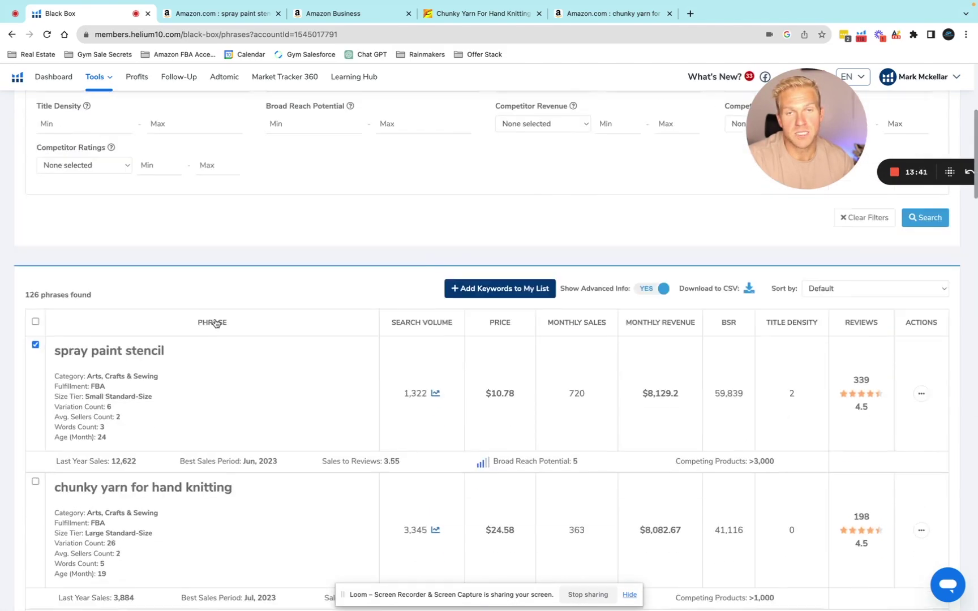
scroll(215, 324, "up", 10)
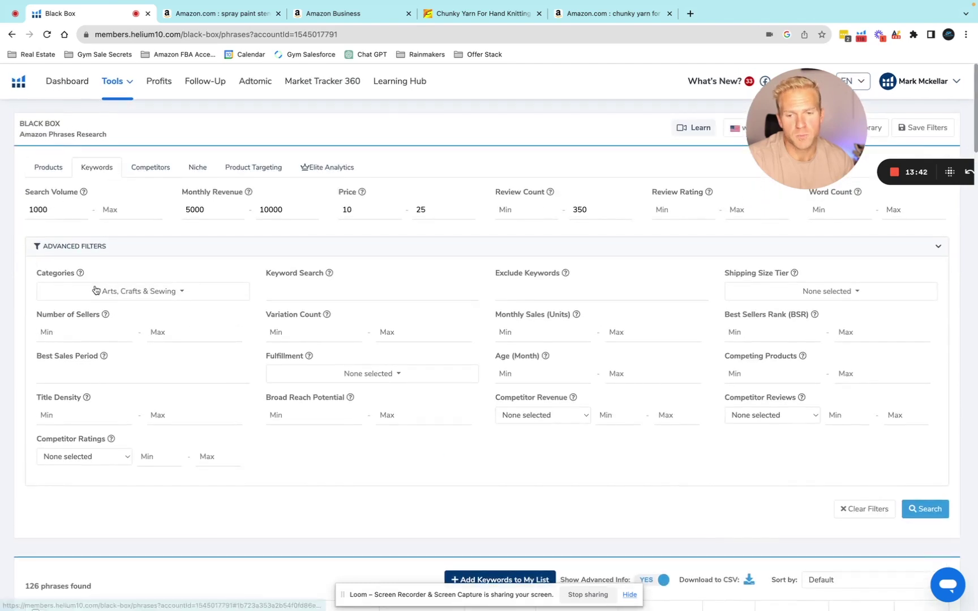
left_click(95, 290)
left_click(122, 349)
scroll(119, 374, "down", 3)
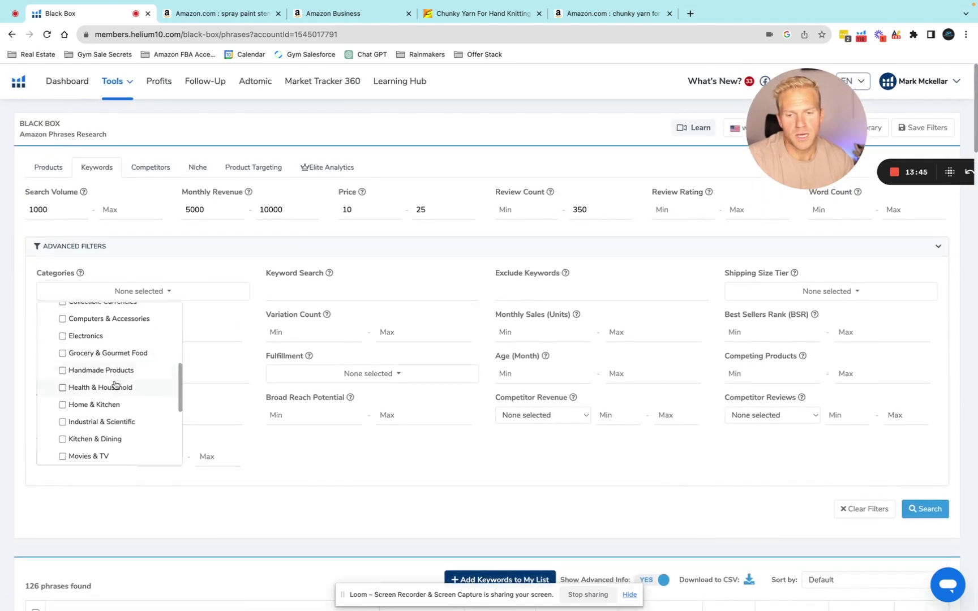
scroll(115, 382, "down", 2)
scroll(100, 439, "down", 1)
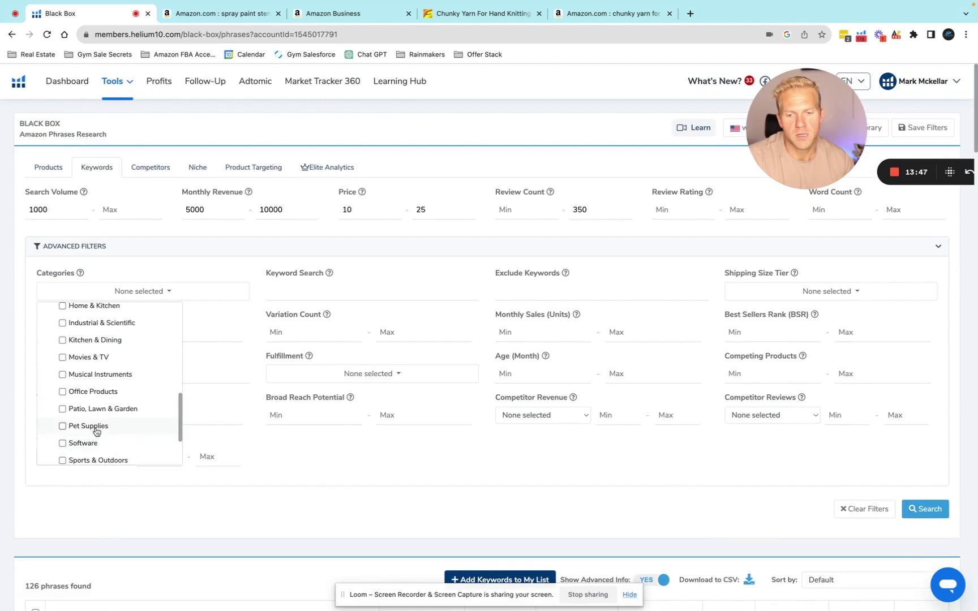
left_click(96, 428)
left_click(928, 507)
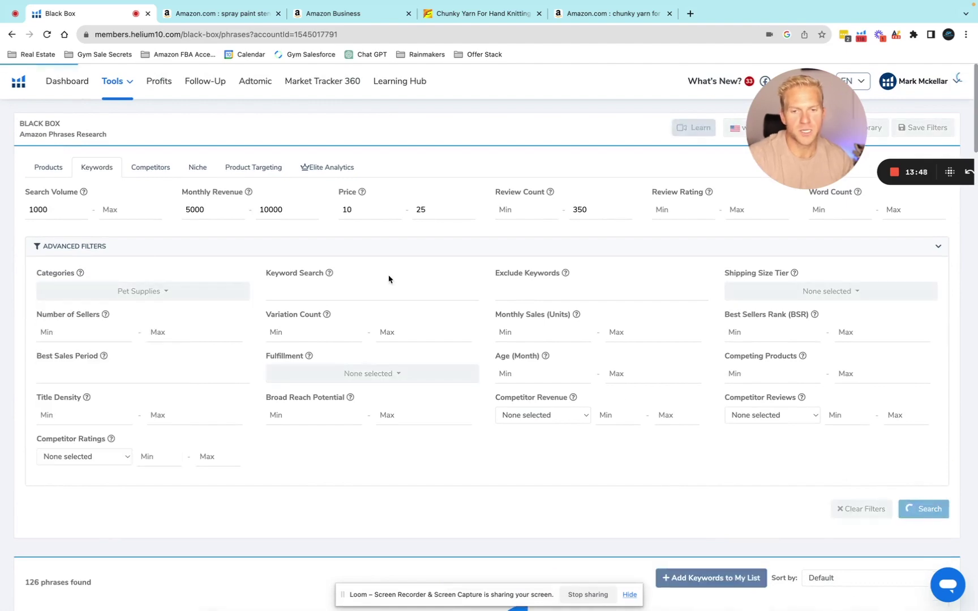
Review the Pet Supplies phrases and view "quiet ears for dogs" on Amazon
scroll(243, 337, "down", 6)
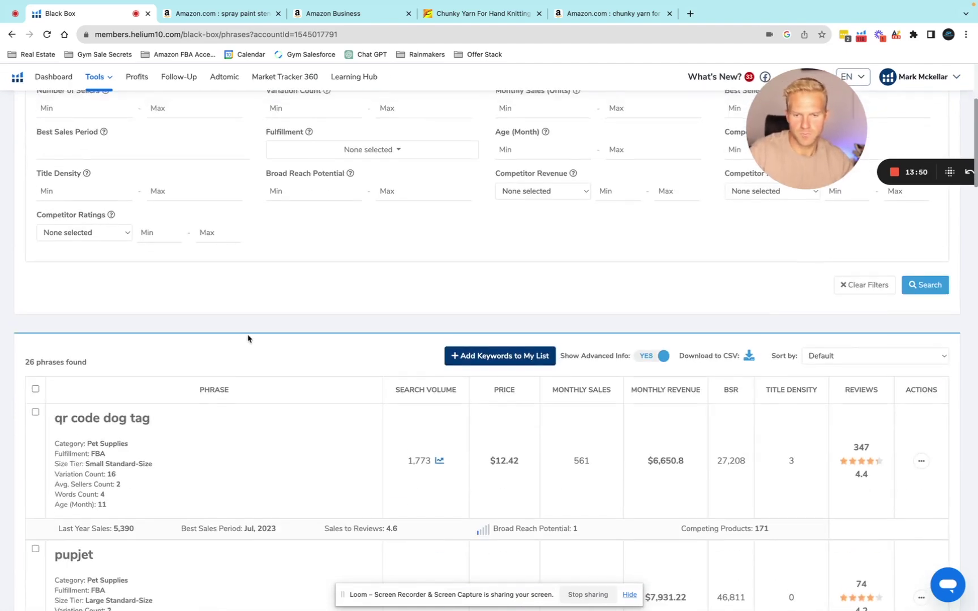
scroll(256, 308, "down", 2)
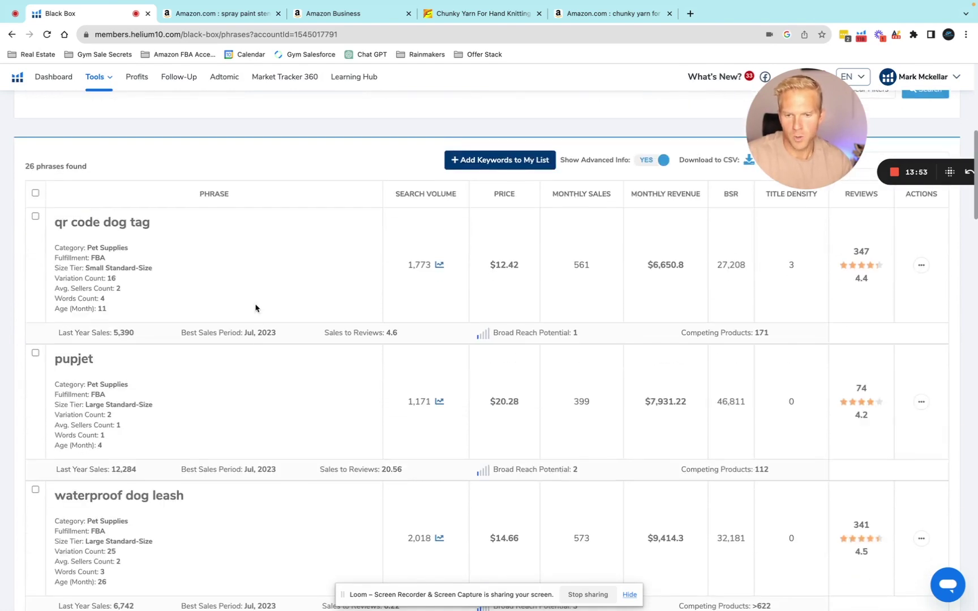
scroll(225, 469, "down", 3)
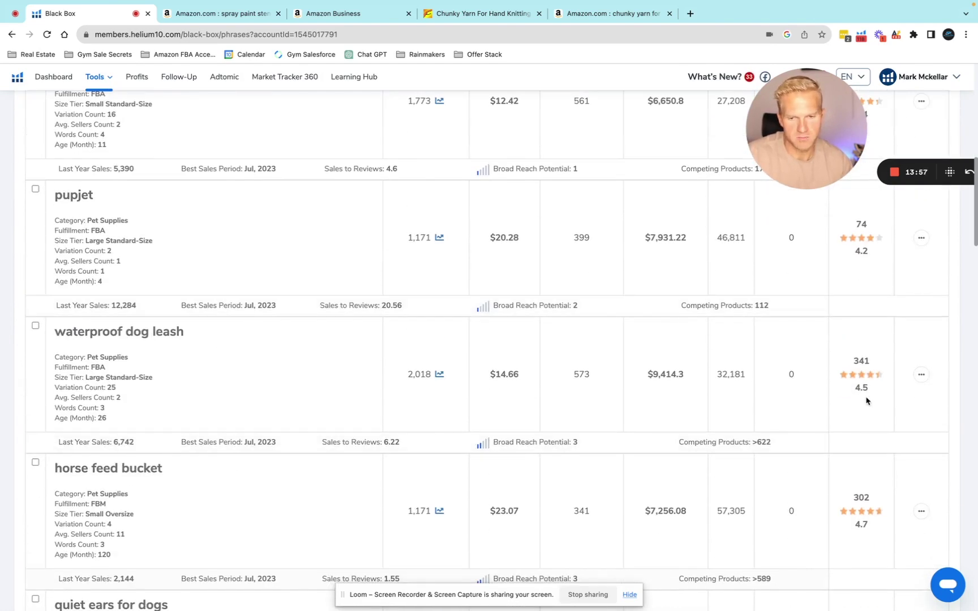
scroll(236, 433, "down", 1)
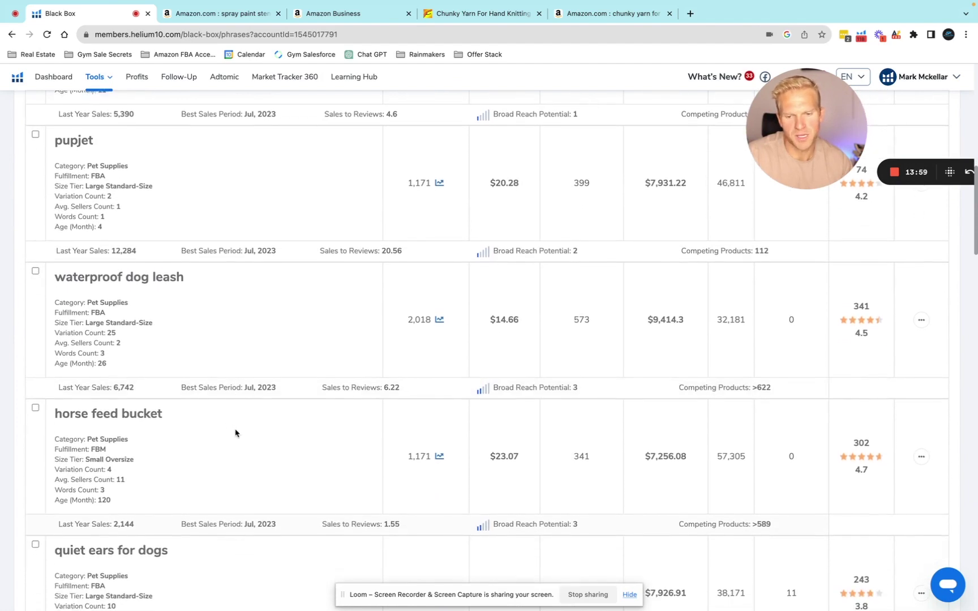
scroll(236, 434, "down", 3)
left_click(922, 440)
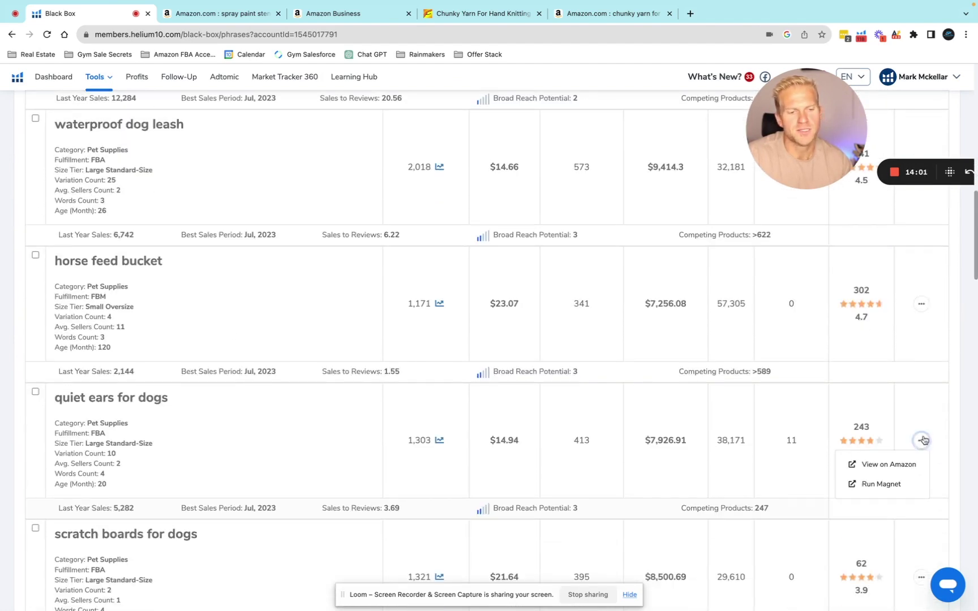
left_click(908, 466)
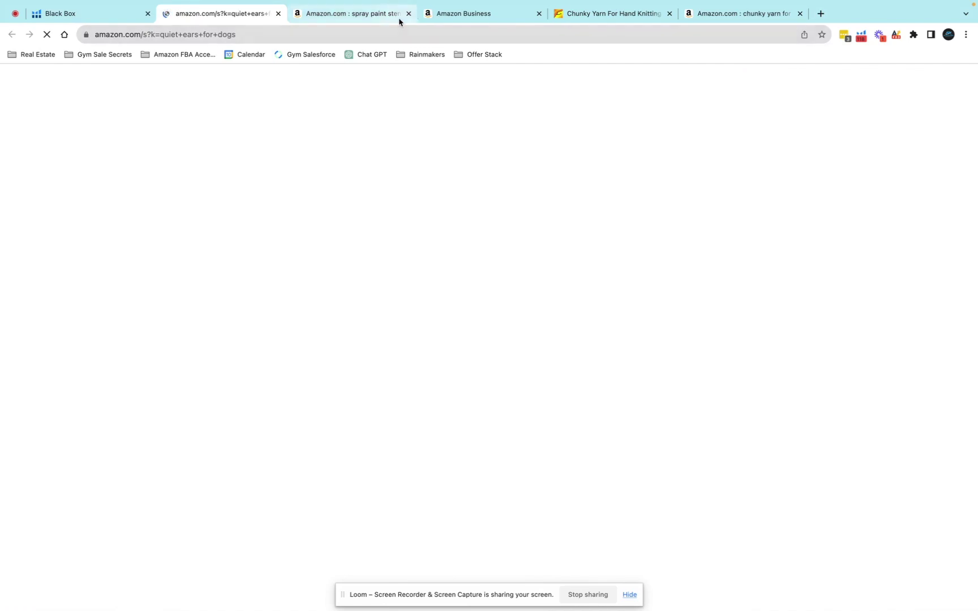
Close the spray paint stencil and Amazon Business tabs and look over the Amazon listings for quiet ears for dogs
left_click(409, 13)
left_click(408, 13)
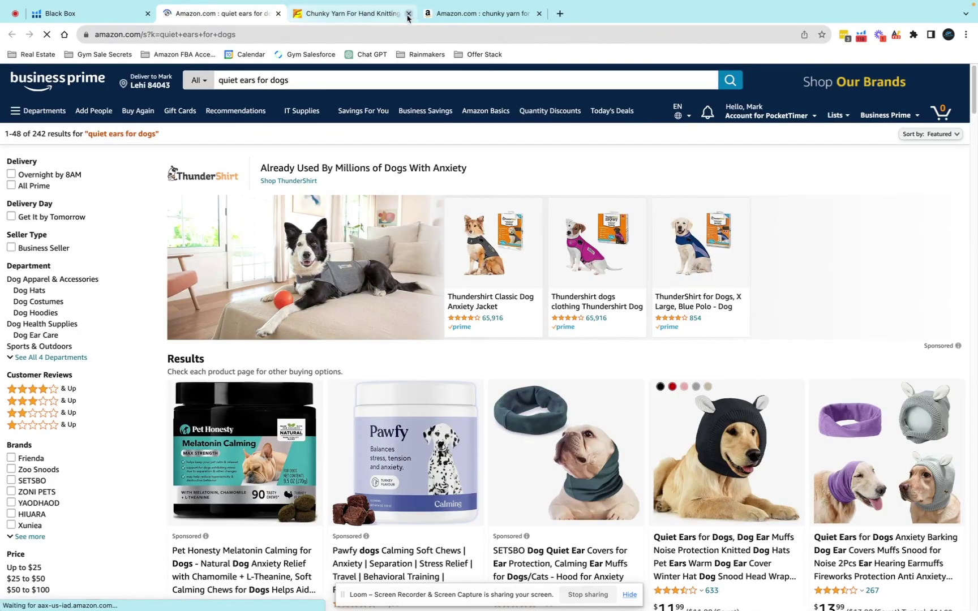
scroll(417, 320, "down", 6)
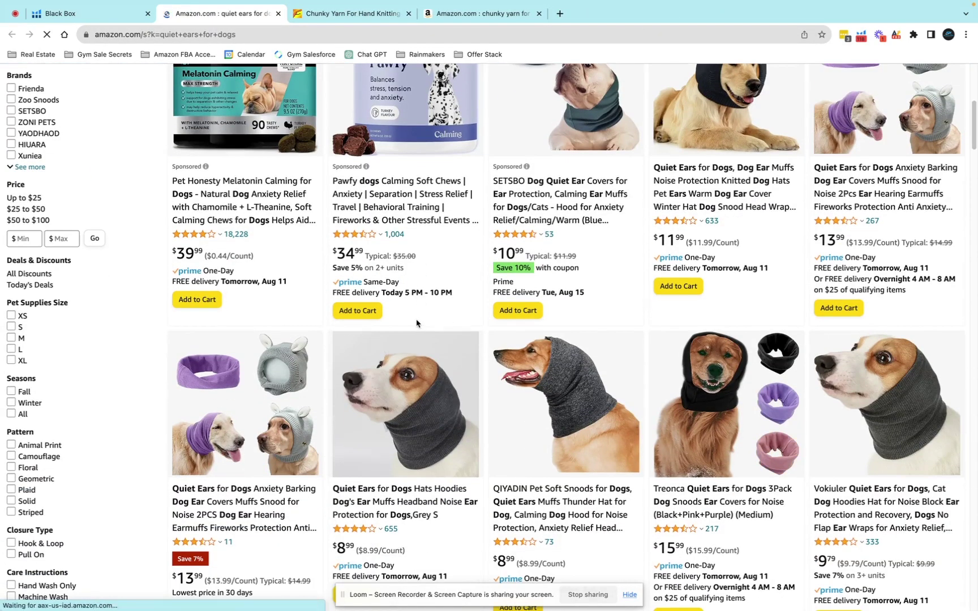
scroll(415, 327, "down", 3)
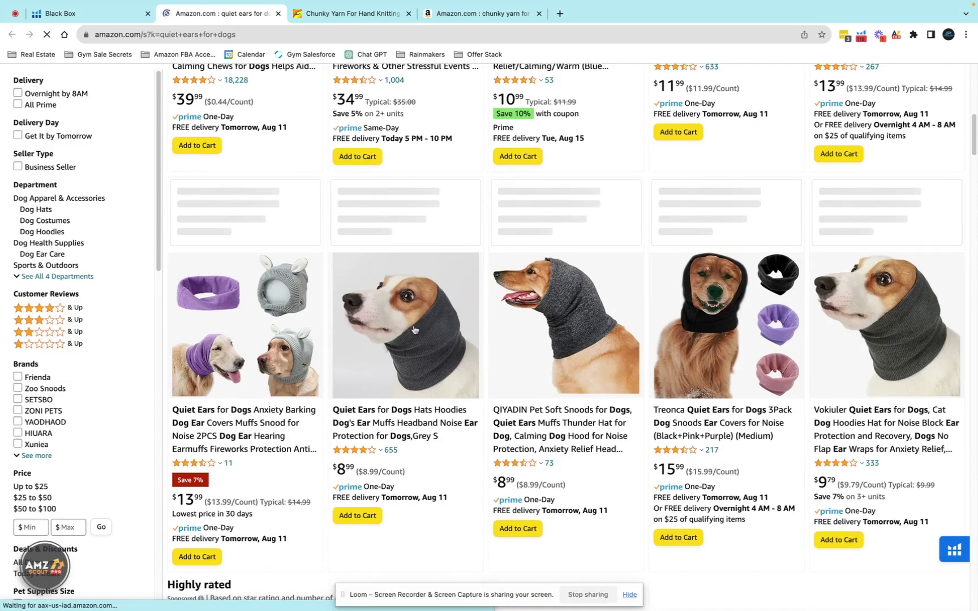
Look over the remaining Amazon listings for quiet ears for dogs, including the sponsored results
scroll(631, 336, "down", 1)
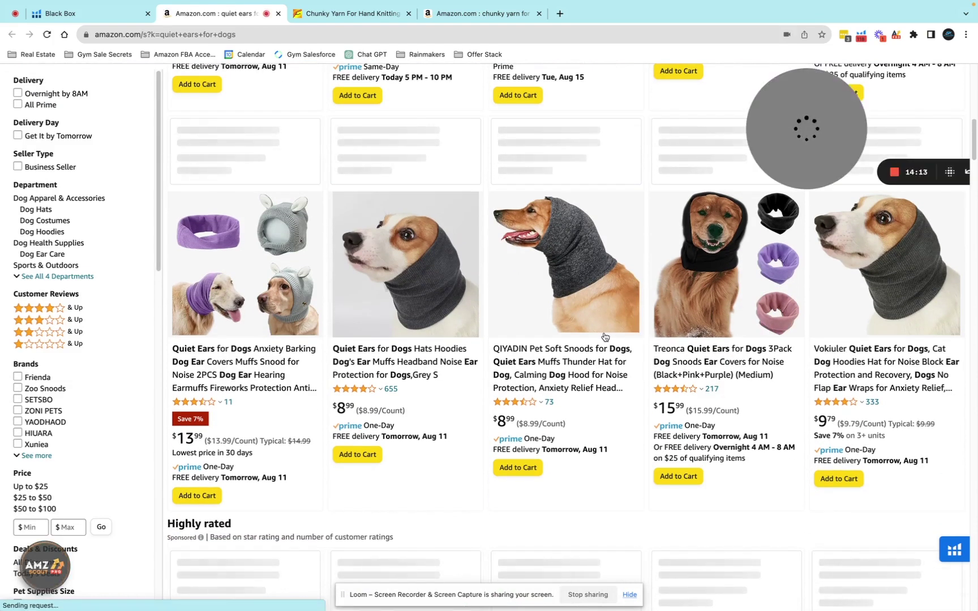
scroll(605, 337, "down", 6)
scroll(605, 338, "up", 9)
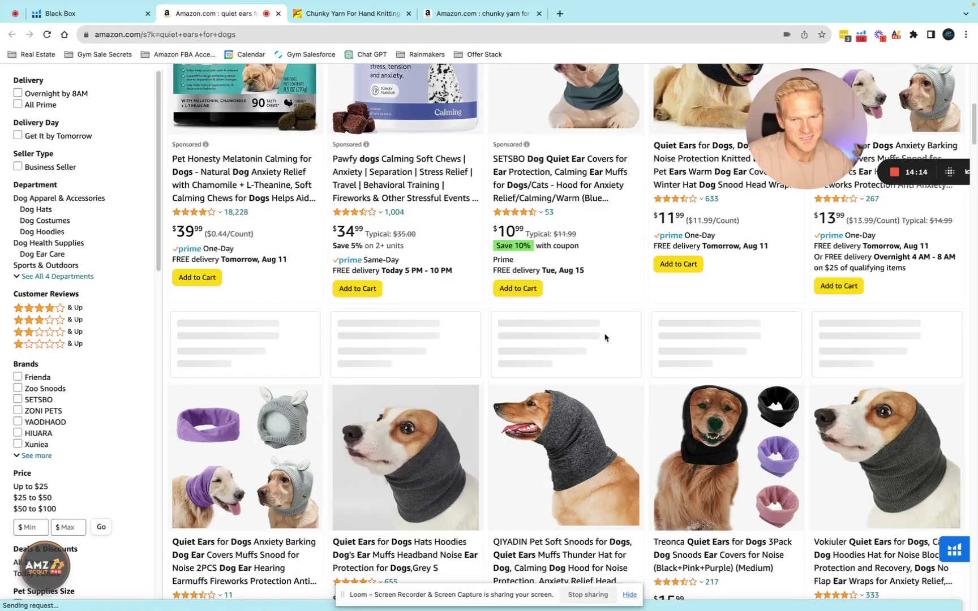
scroll(605, 337, "up", 7)
left_click_drag(834, 146, 761, 178)
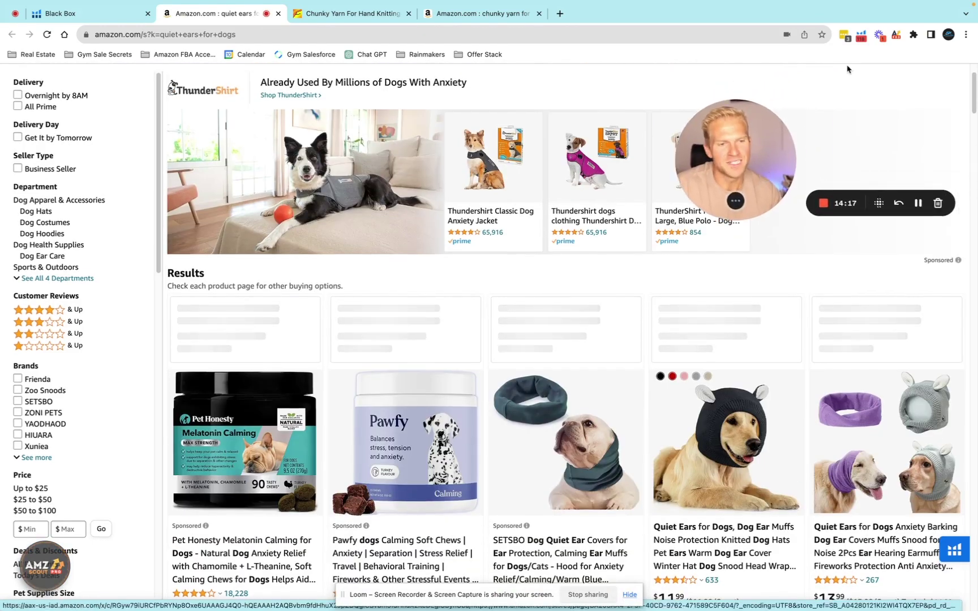
Run Helium 10 Xray product research on the Amazon results for quiet ears for dogs
left_click(860, 36)
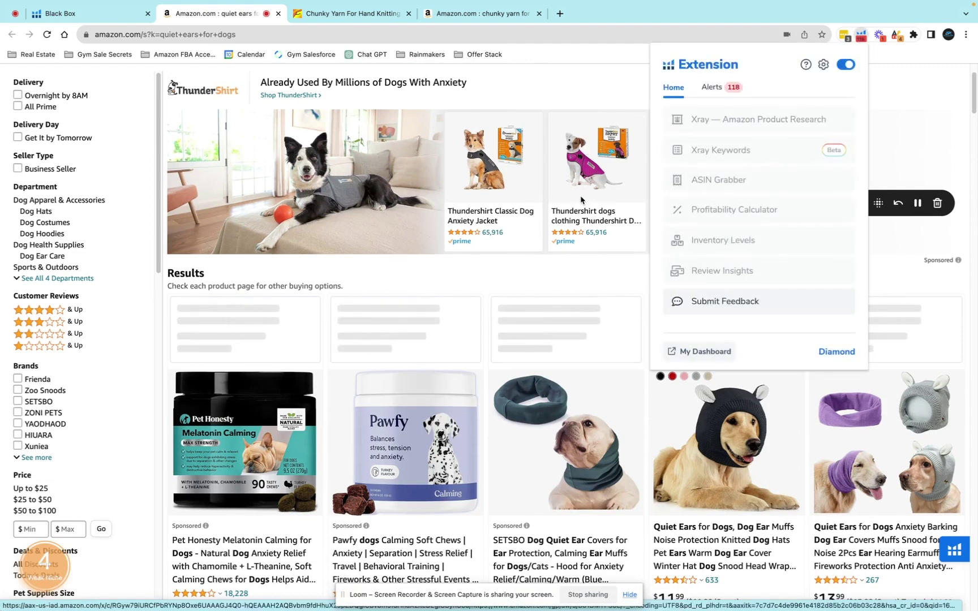
left_click(711, 123)
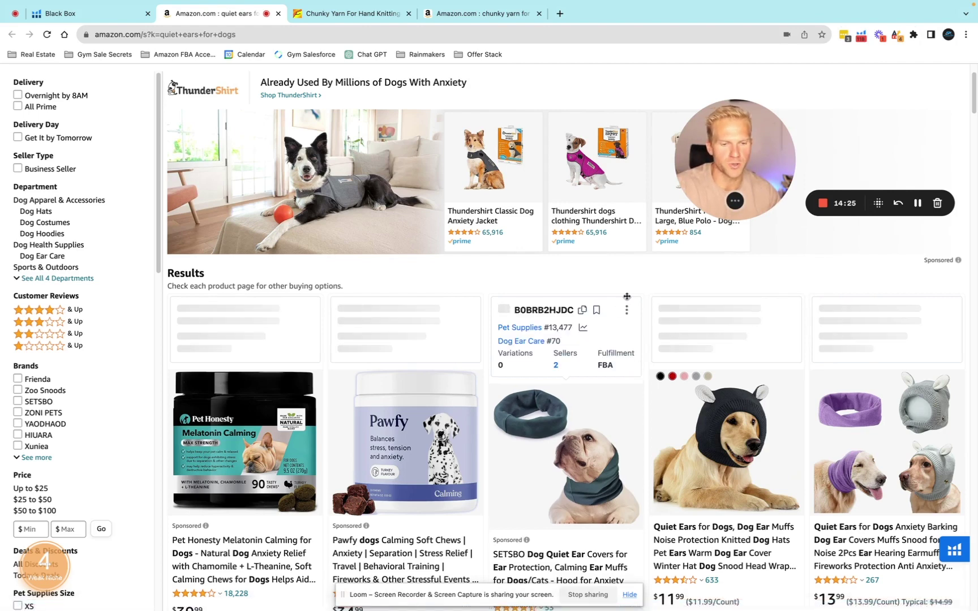
left_click(861, 35)
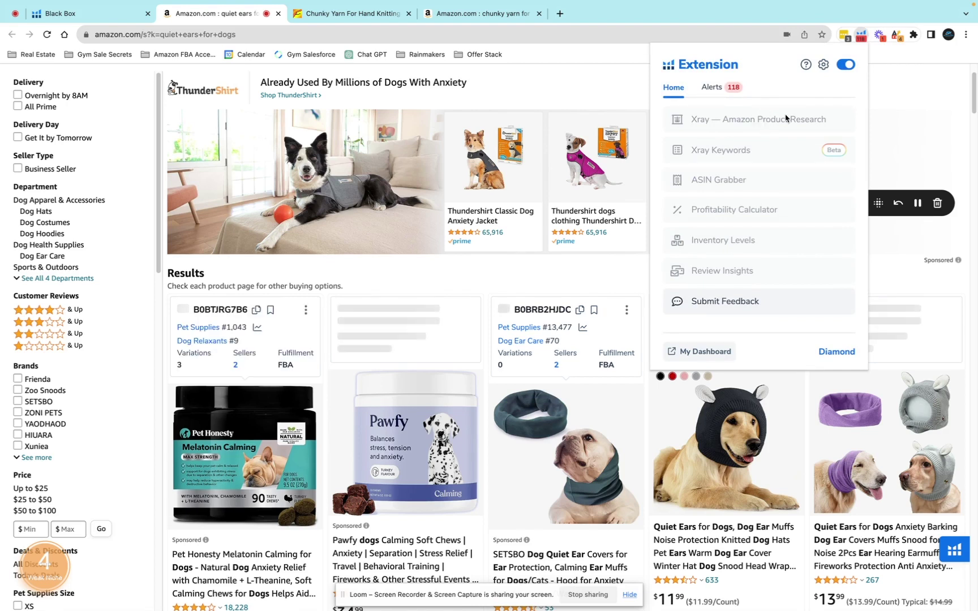
left_click(766, 121)
left_click(599, 173)
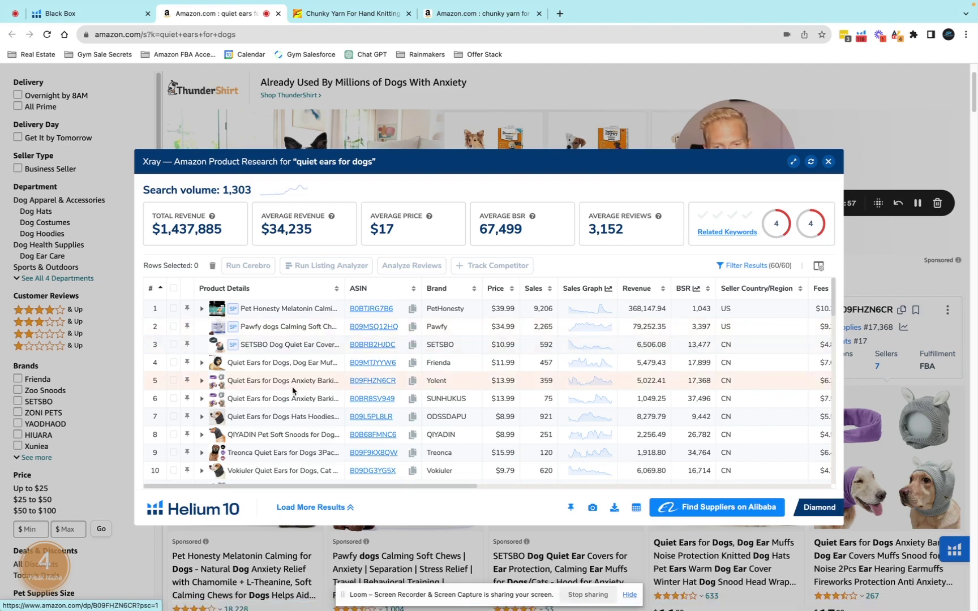
Examine the quiet ears products in the Xray results, checking their previews, sales, revenue and prices
scroll(261, 396, "down", 1)
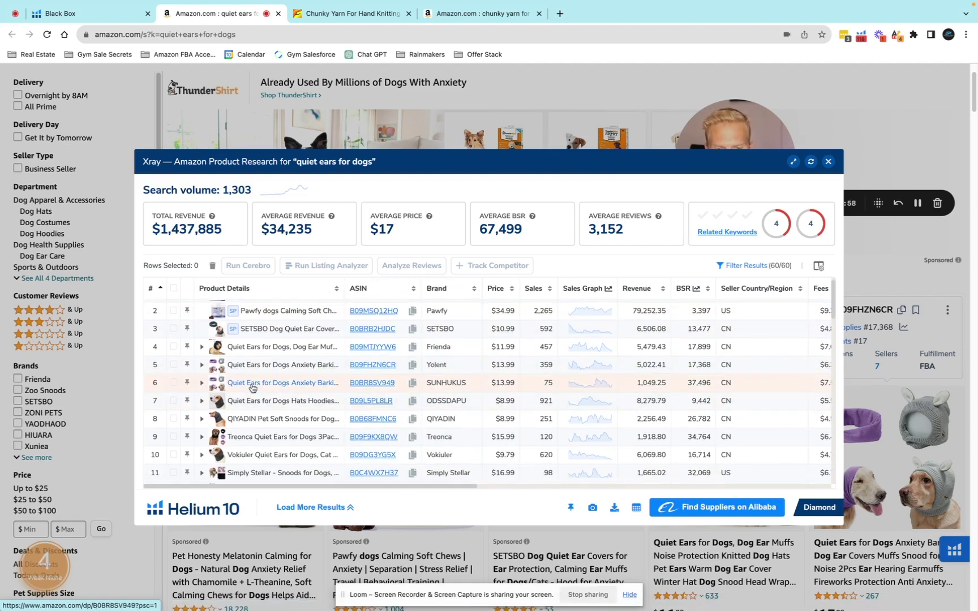
mouse_move(254, 405)
mouse_move(254, 437)
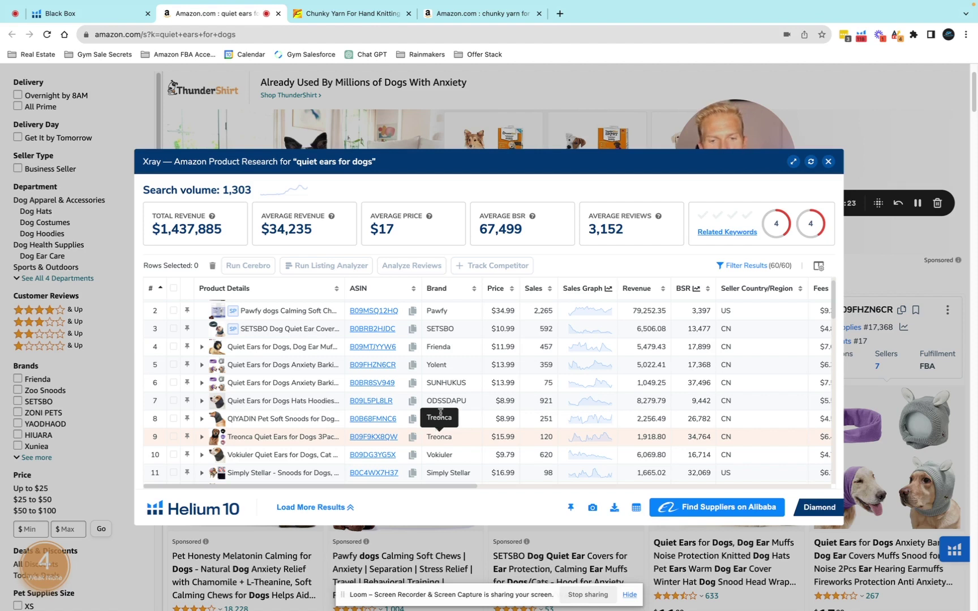
left_click(859, 36)
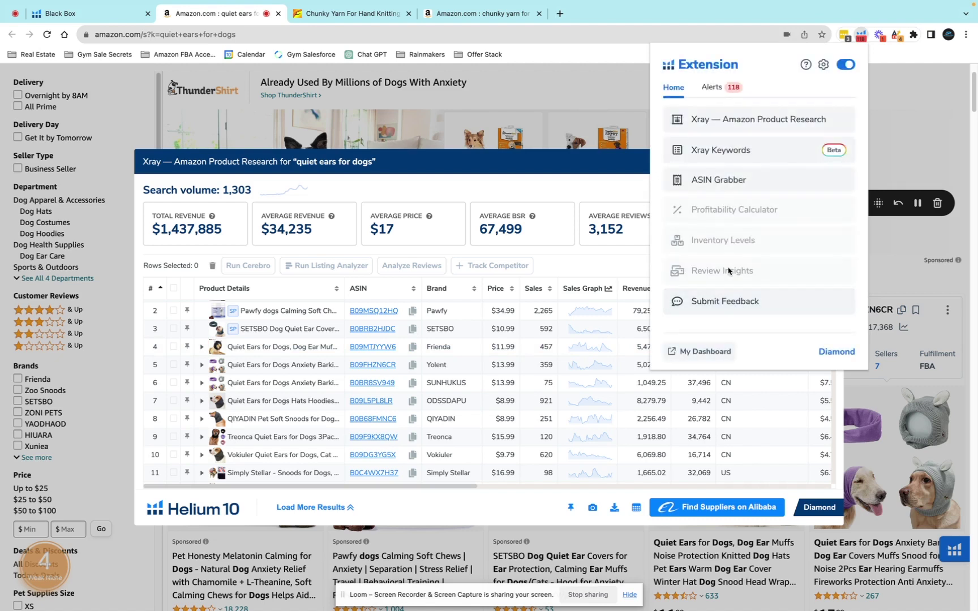
left_click(398, 168)
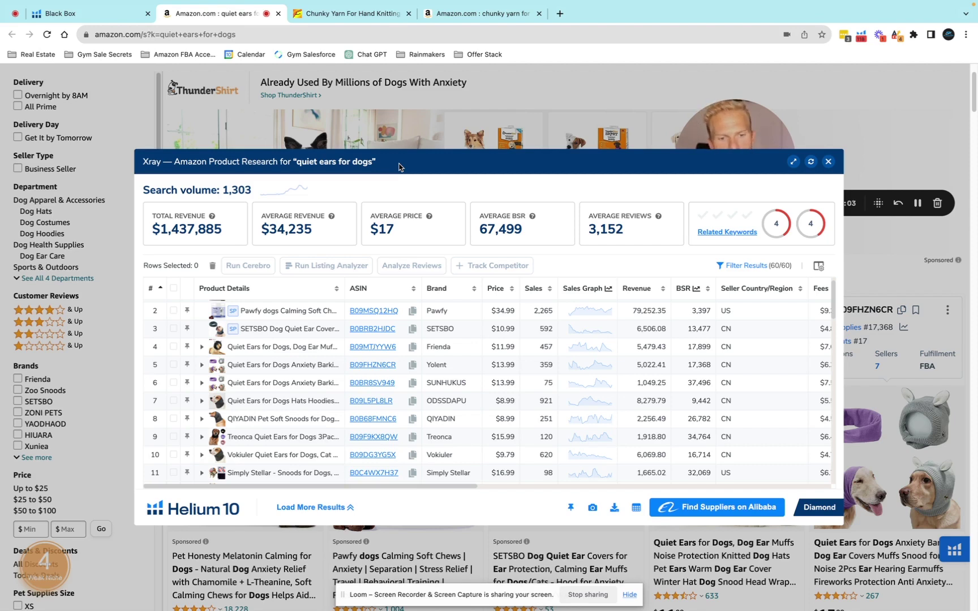
scroll(256, 408, "down", 2)
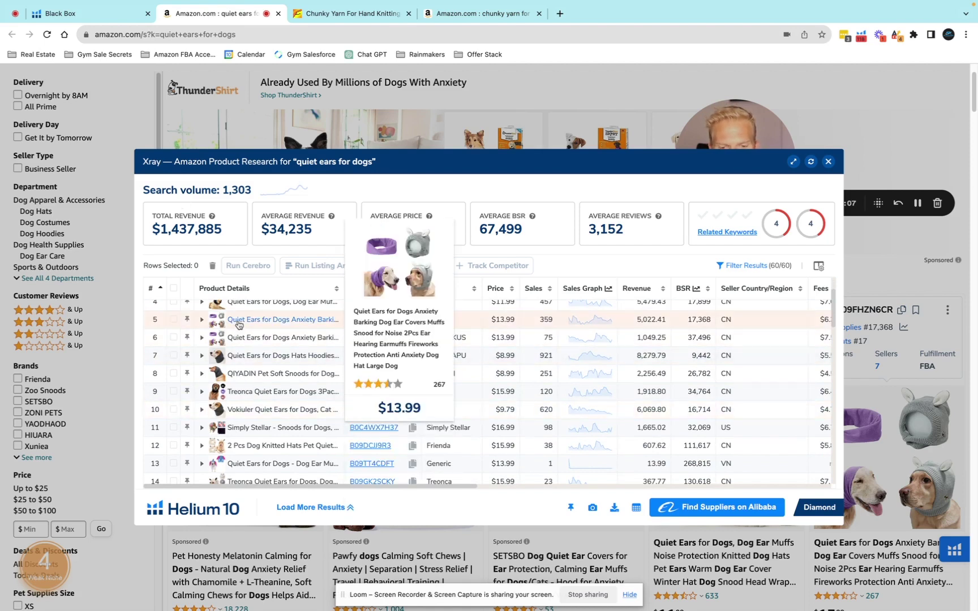
mouse_move(245, 369)
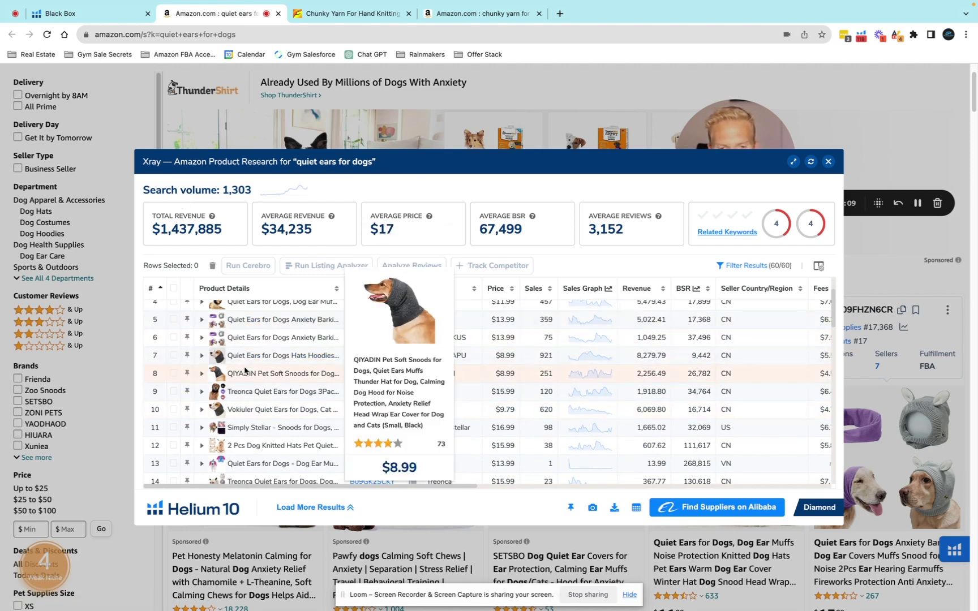
mouse_move(252, 393)
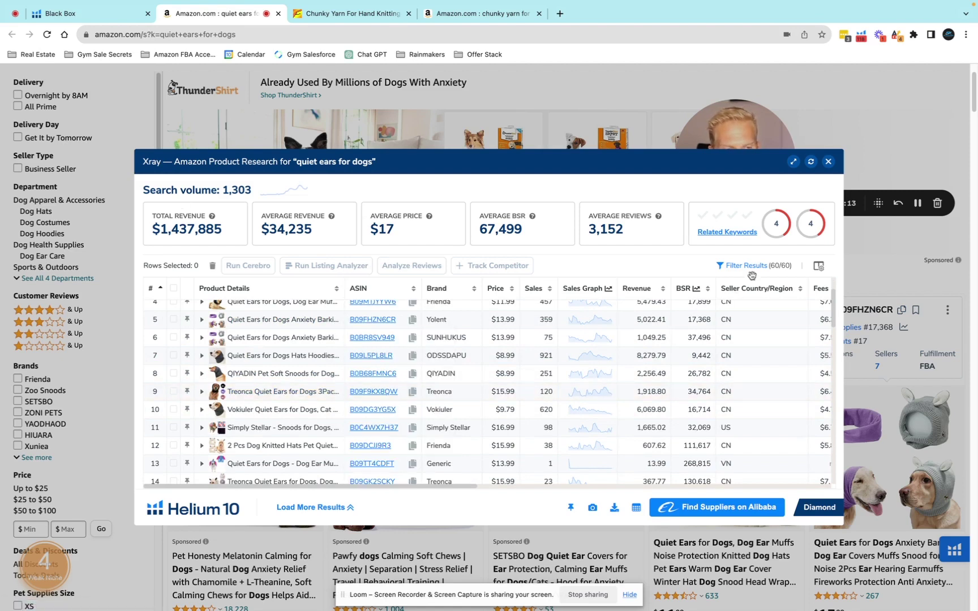
Hide the Sales Graph, BSR, Fees, Ratings, Images, Buy Box, Size Tier, Dimensions and Creation Date columns in the Xray table
left_click(818, 268)
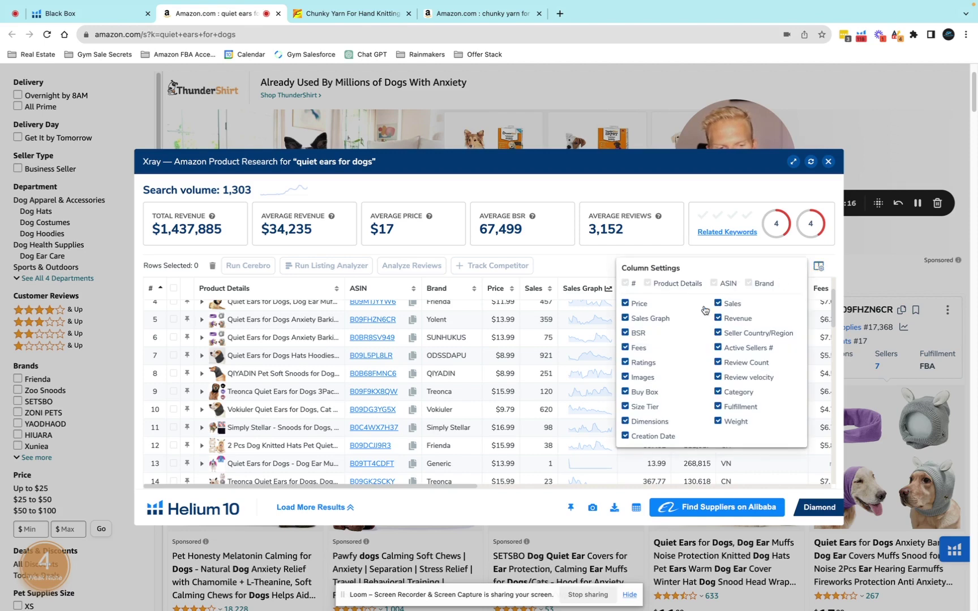
left_click(626, 319)
left_click(626, 333)
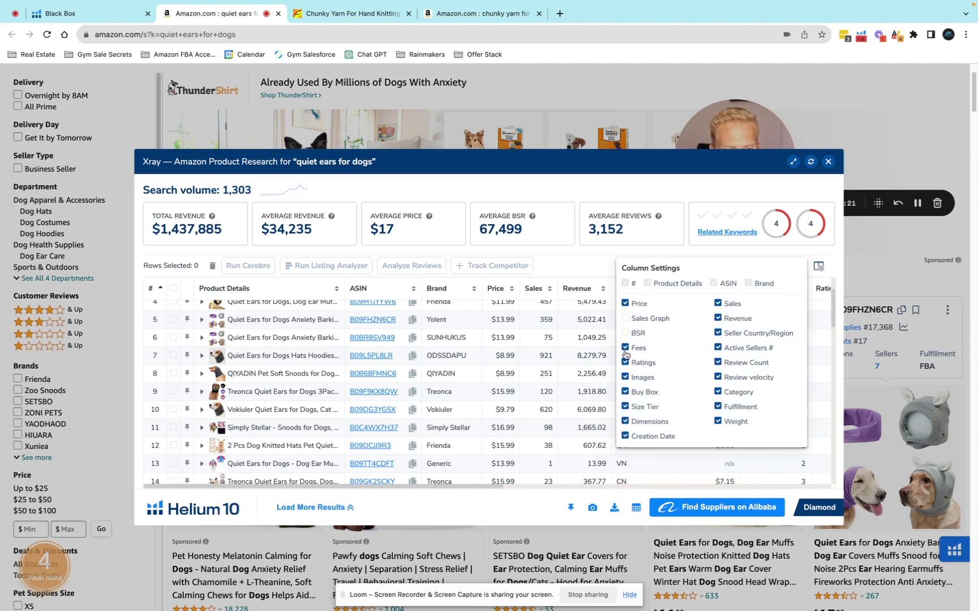
left_click(626, 363)
left_click(626, 378)
left_click(626, 392)
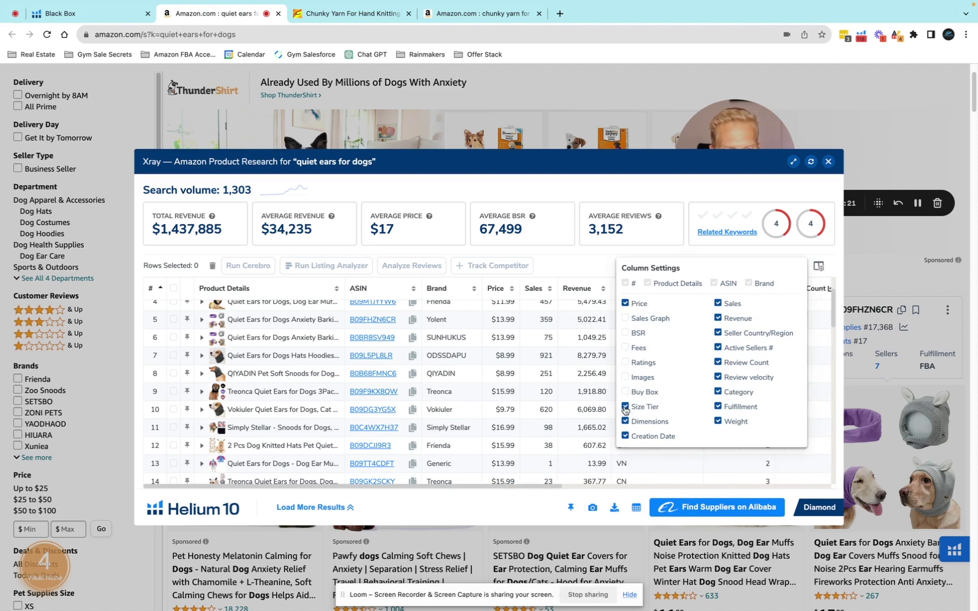
left_click(625, 408)
left_click(626, 422)
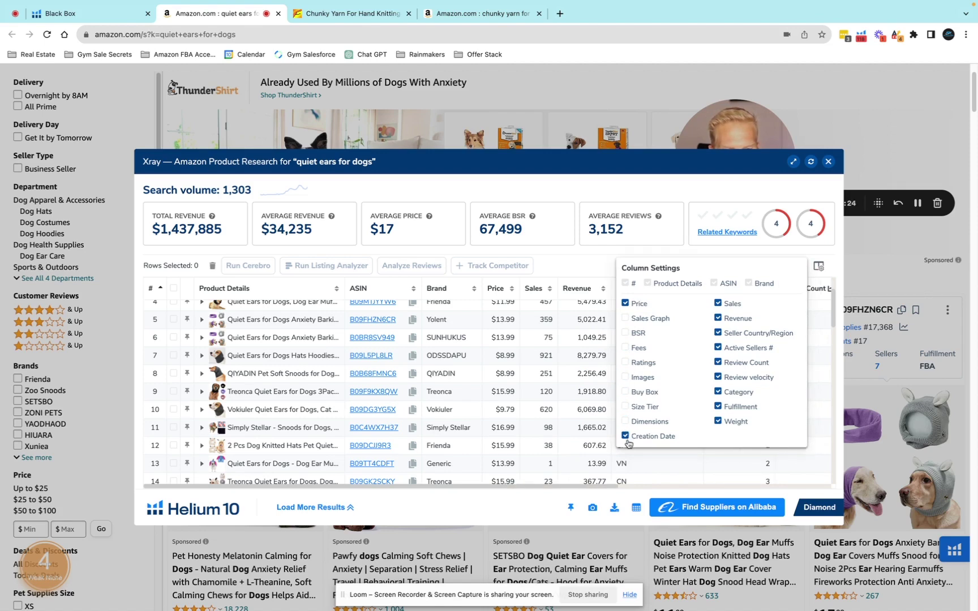
left_click(626, 436)
Hide the Seller Country/Region, Active Sellers #, Review velocity, Category, Fulfillment and Weight columns and close the column settings
left_click(718, 333)
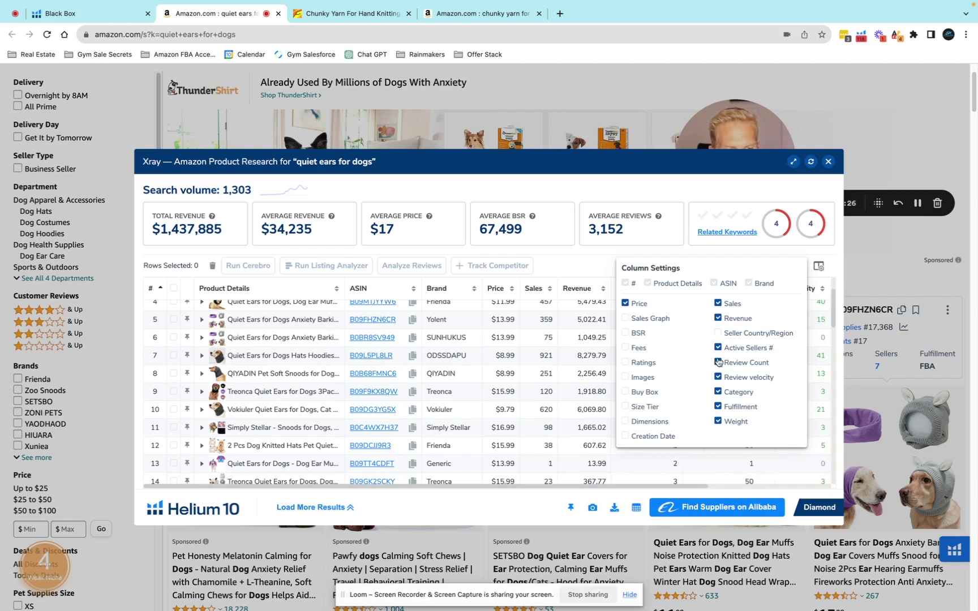
left_click(717, 348)
left_click(718, 377)
left_click(718, 392)
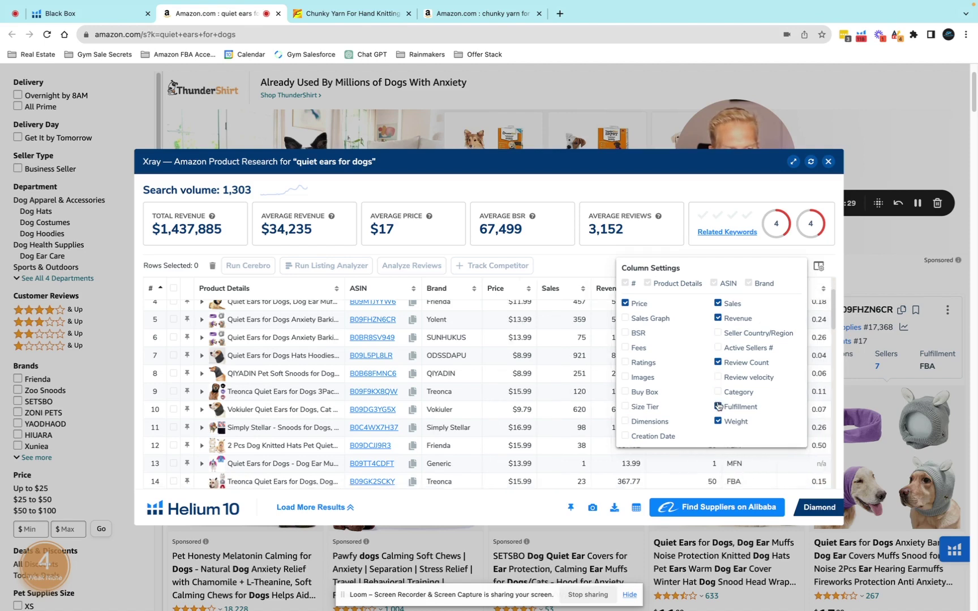
left_click(718, 407)
left_click(717, 421)
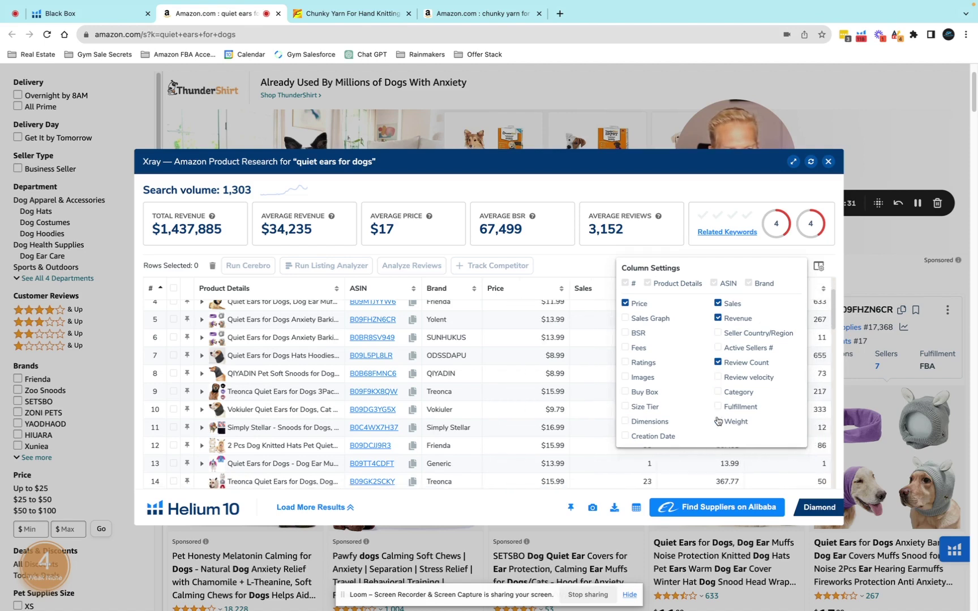
left_click(819, 265)
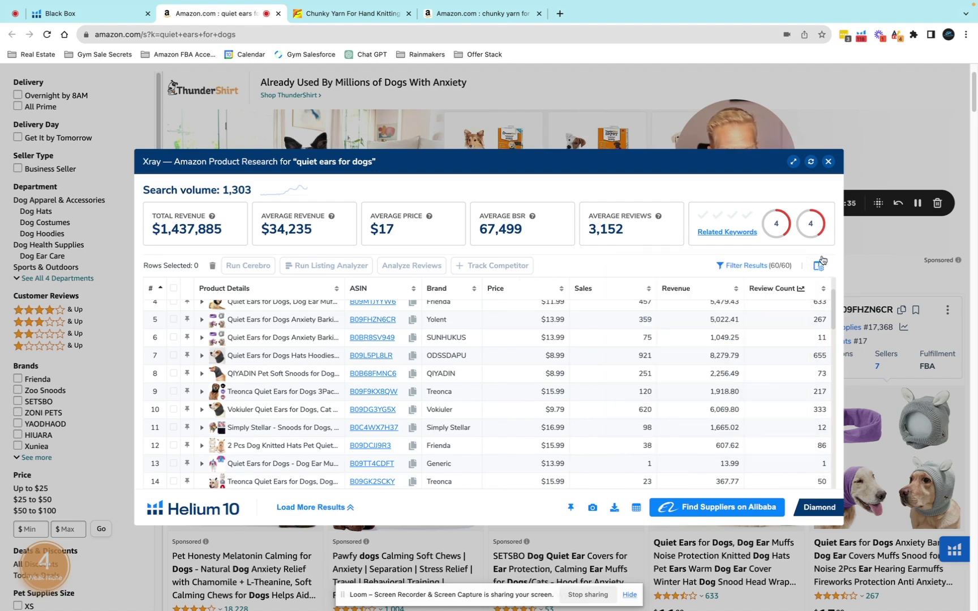
Reorder the Xray columns after Brand to Review Count, Revenue, Price and Sales
left_click_drag(773, 289, 553, 294)
mouse_move(766, 288)
left_mouse_down()
mouse_move(415, 290)
mouse_move(725, 292)
mouse_move(464, 292)
mouse_move(671, 291)
left_mouse_up()
left_click_drag(819, 289, 629, 290)
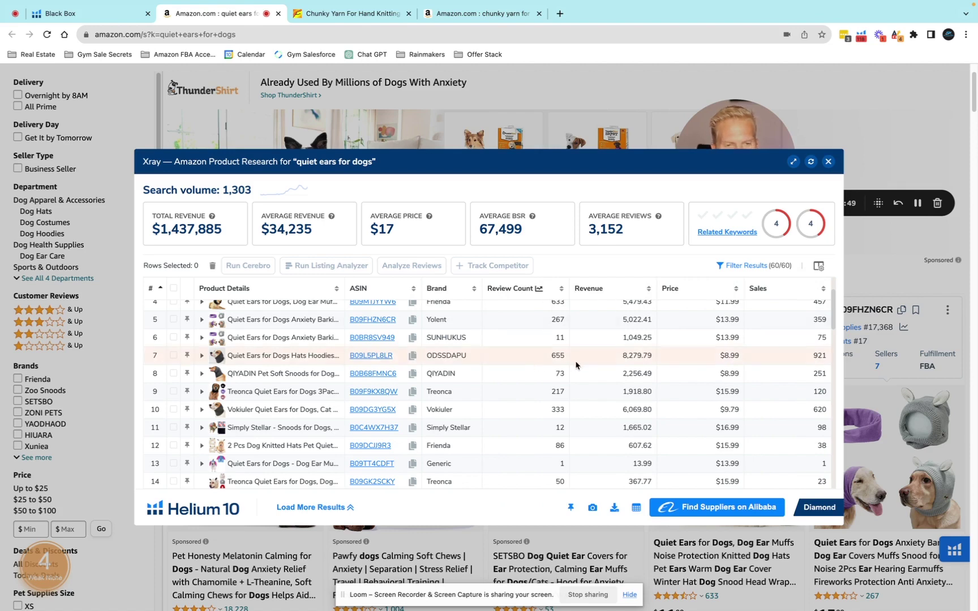
Compare review counts against revenue for the quiet ears products in the Xray table to judge the competition
scroll(577, 369, "up", 1)
scroll(572, 370, "up", 1)
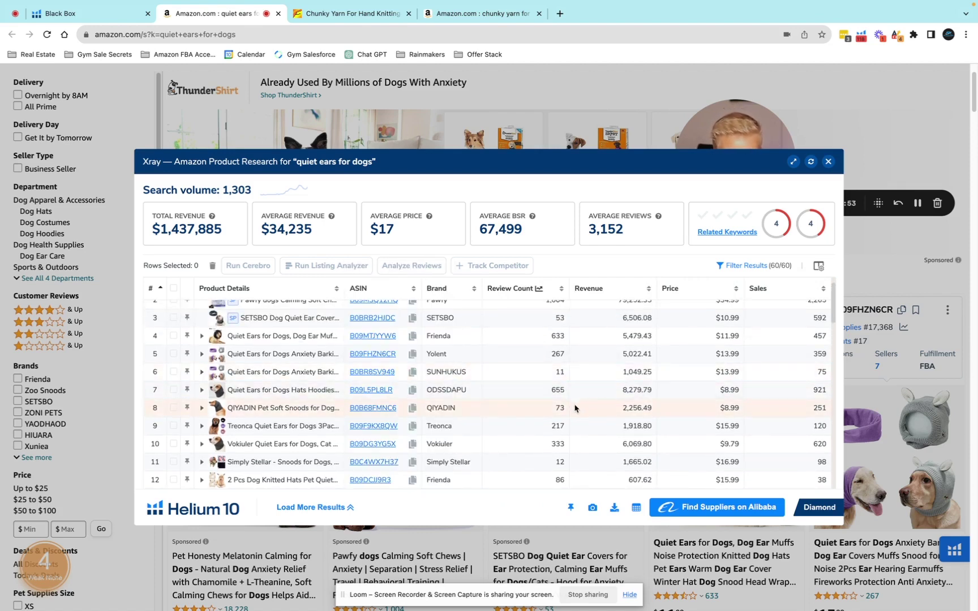
scroll(563, 428, "down", 1)
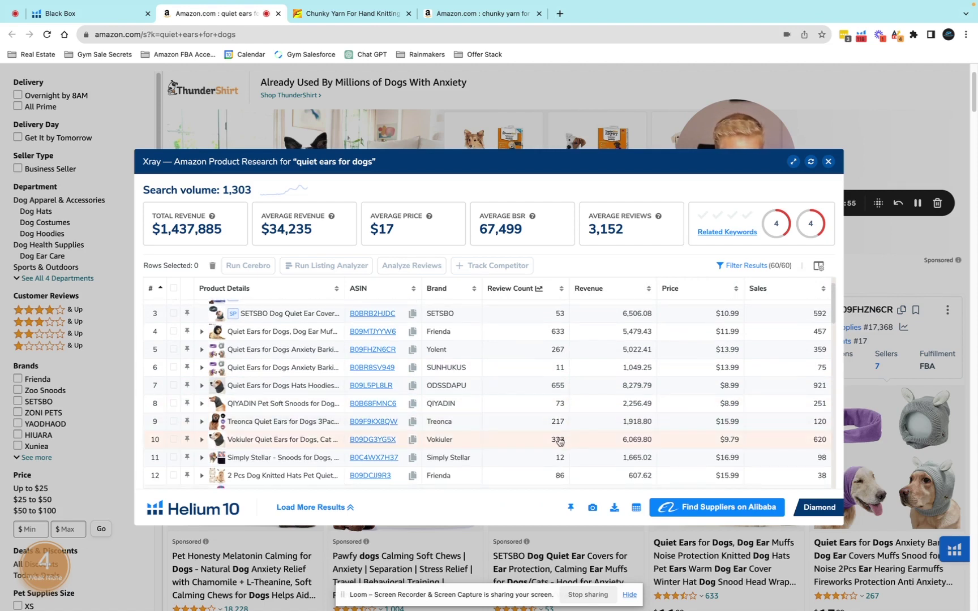
double_click(553, 442)
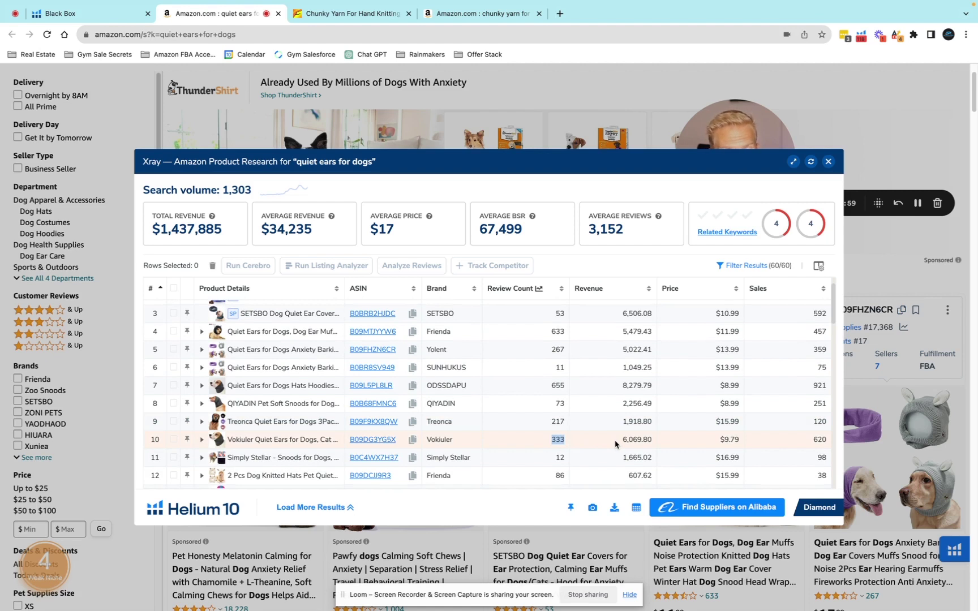
scroll(616, 444, "down", 3)
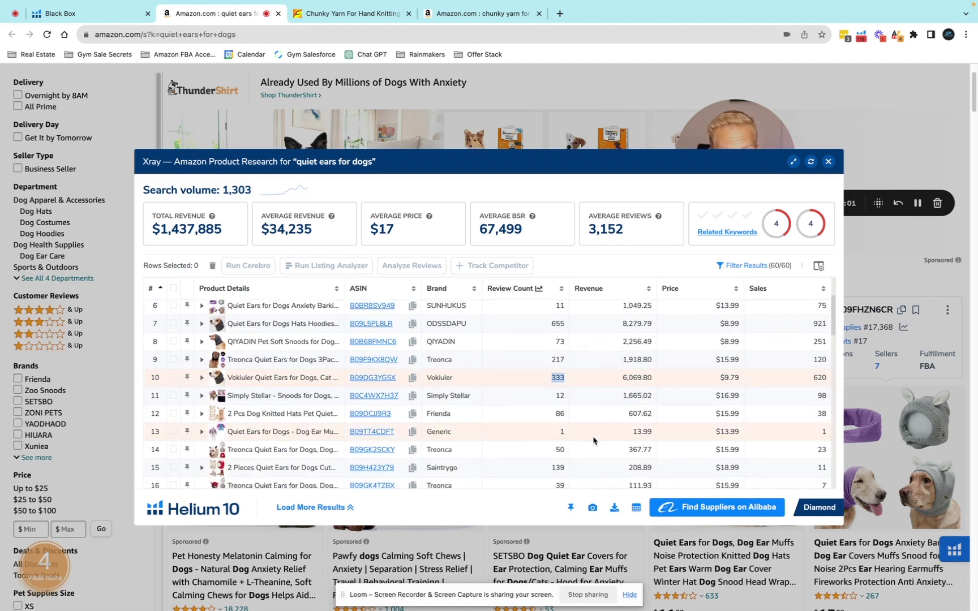
scroll(588, 439, "down", 1)
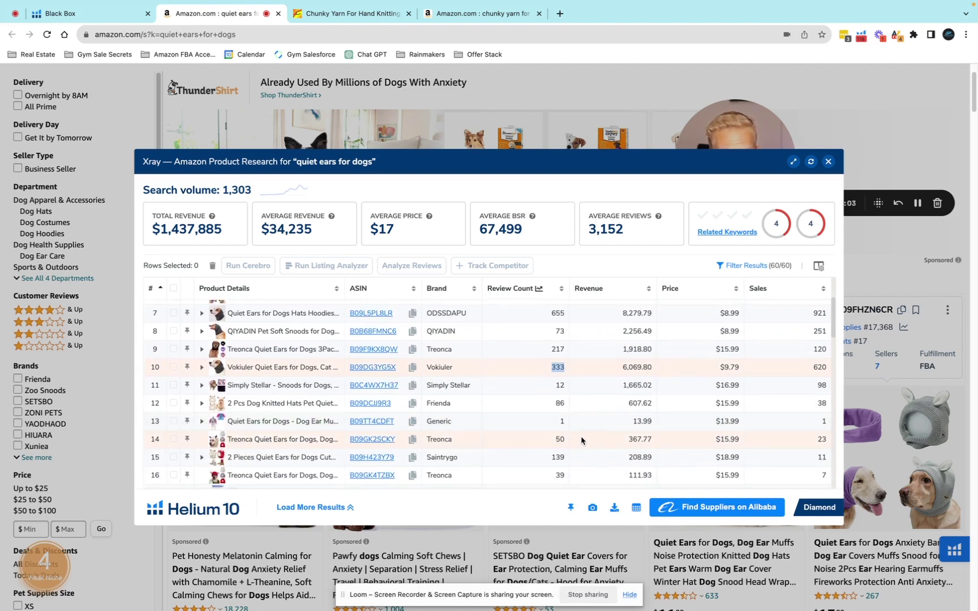
scroll(582, 441, "down", 2)
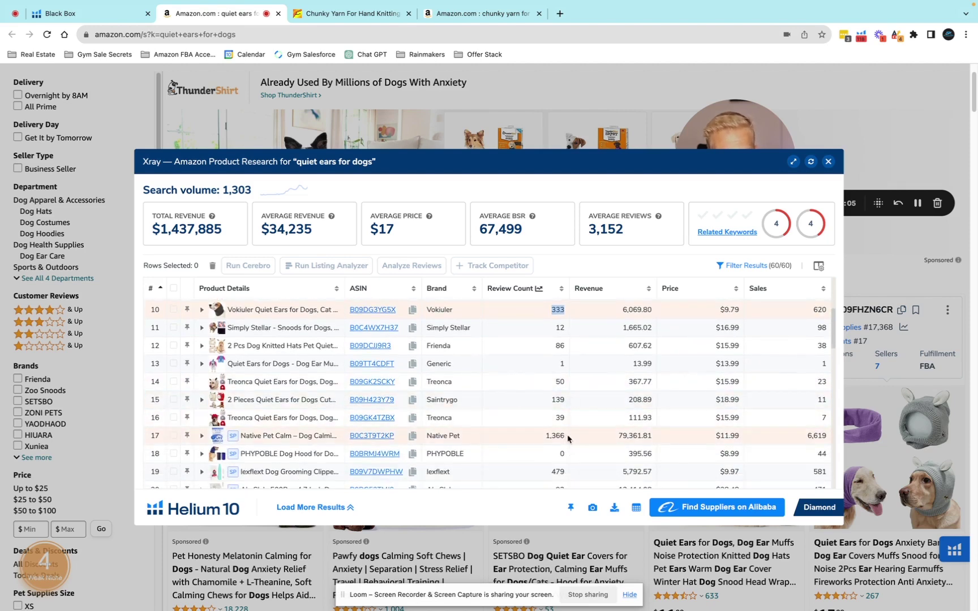
scroll(258, 425, "up", 9)
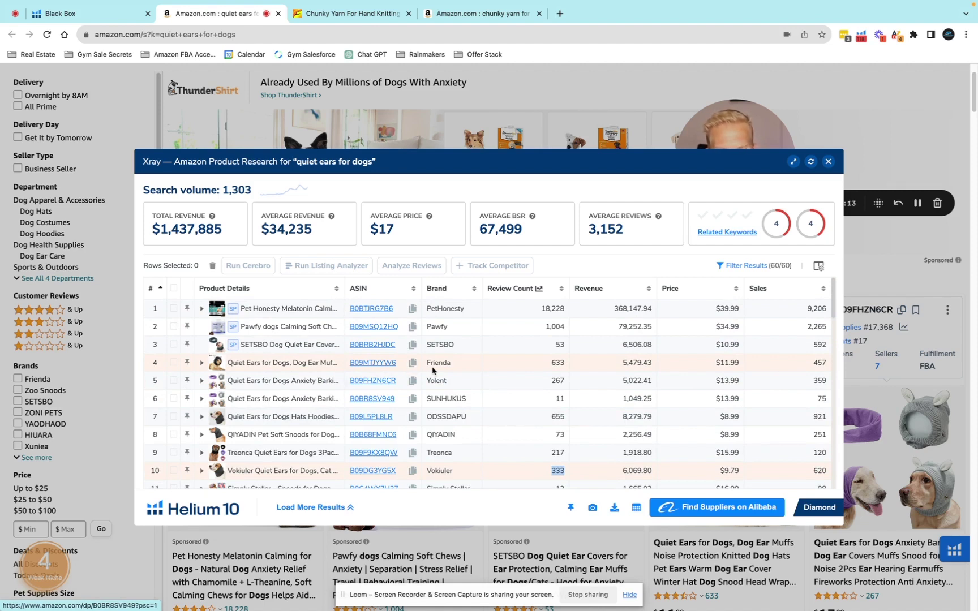
mouse_move(267, 382)
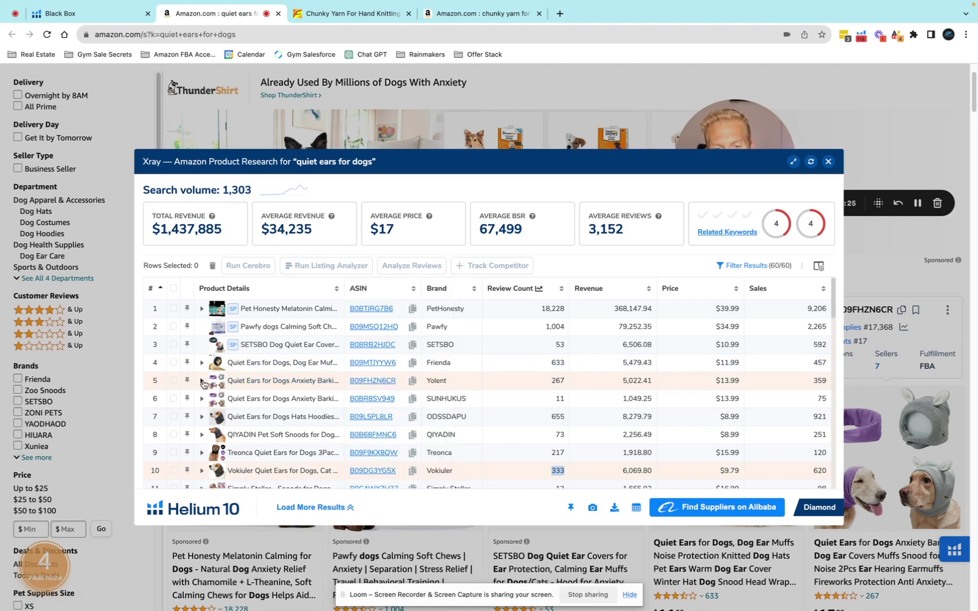
mouse_move(216, 379)
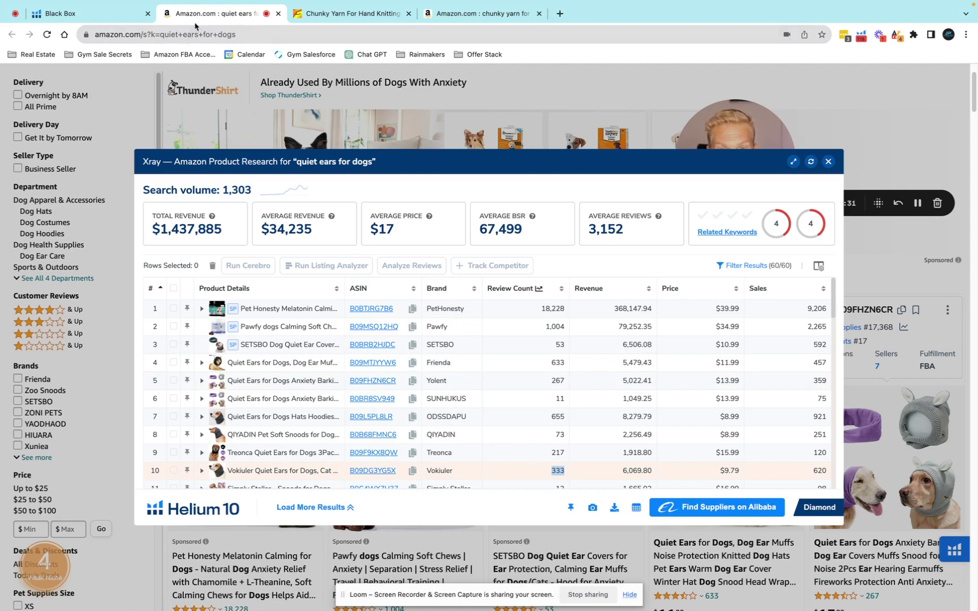
Look over the Black Box phrases around quiet ears for dogs and move that phrase's Amazon page behind the other open pages
left_click(85, 14)
scroll(209, 340, "down", 3)
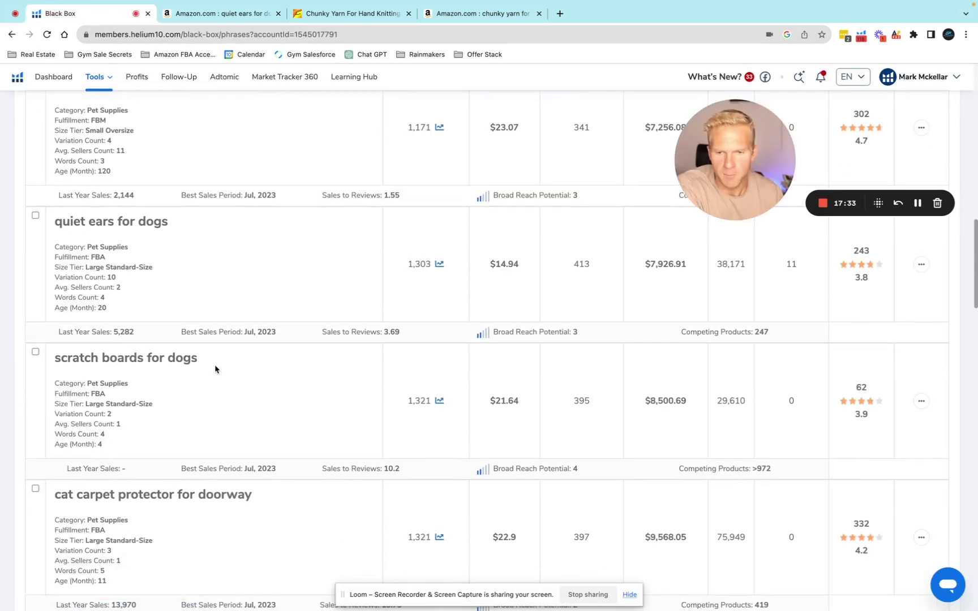
scroll(280, 395, "down", 2)
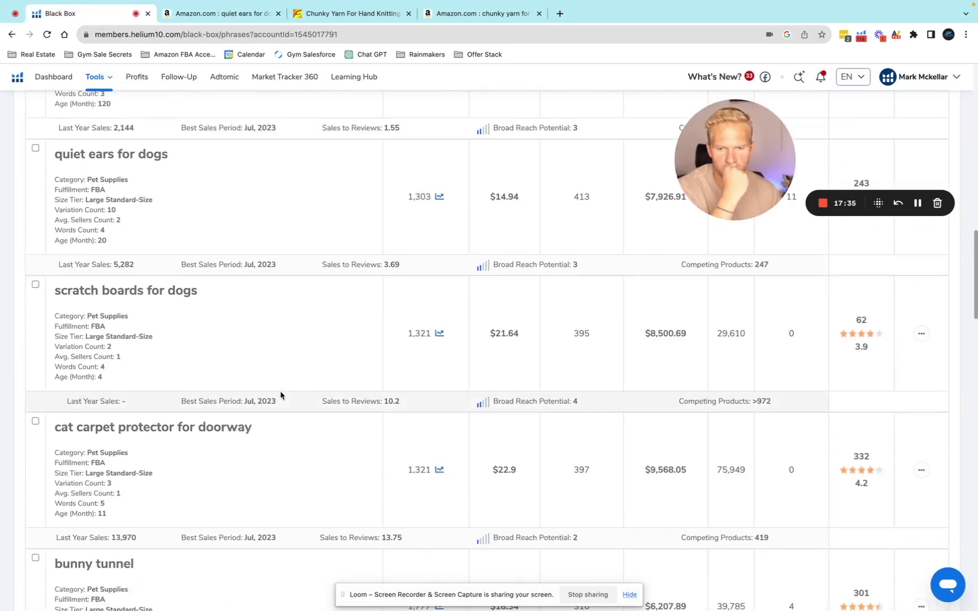
scroll(281, 395, "down", 4)
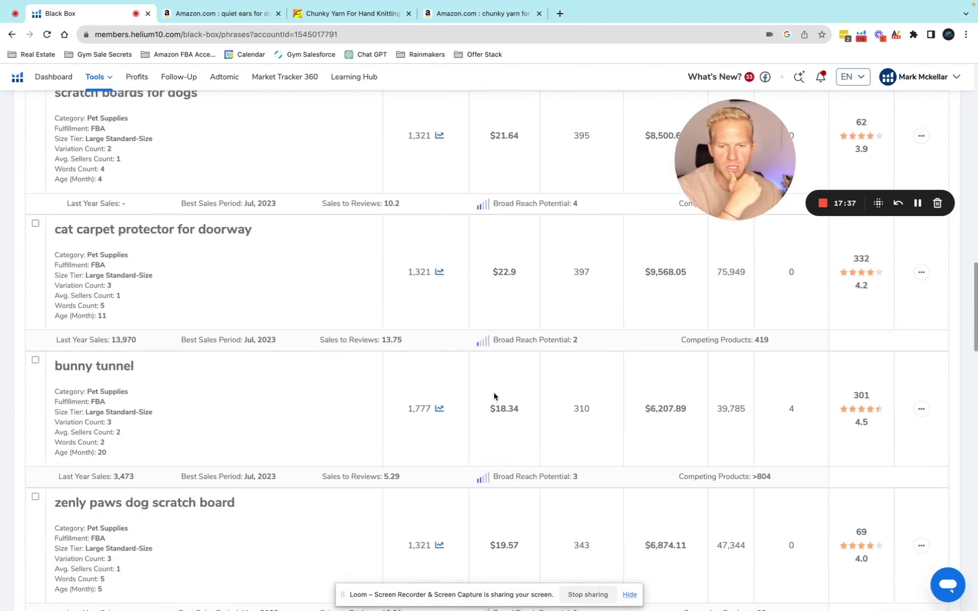
scroll(495, 396, "up", 10)
scroll(494, 397, "down", 7)
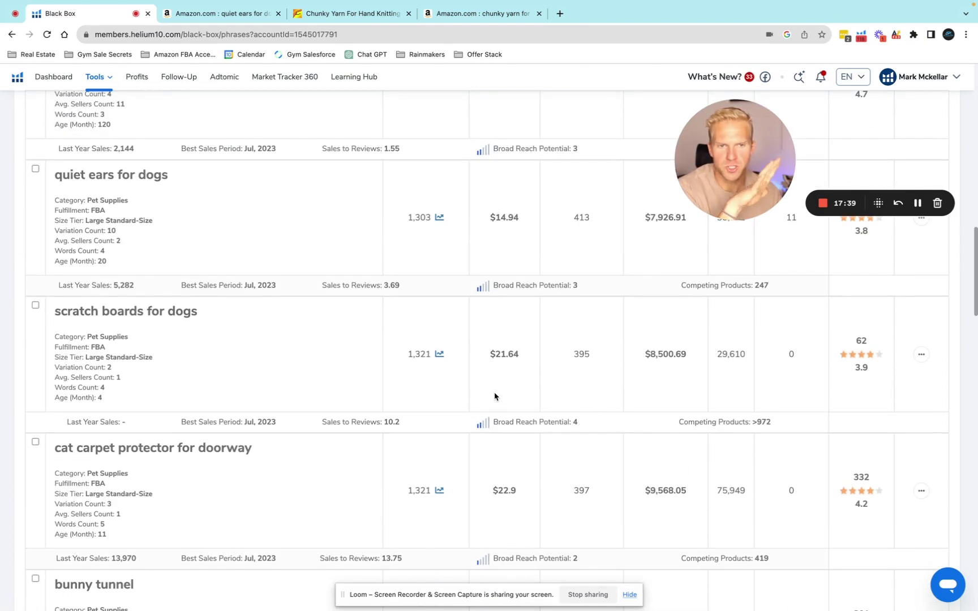
left_click_drag(223, 13, 603, 9)
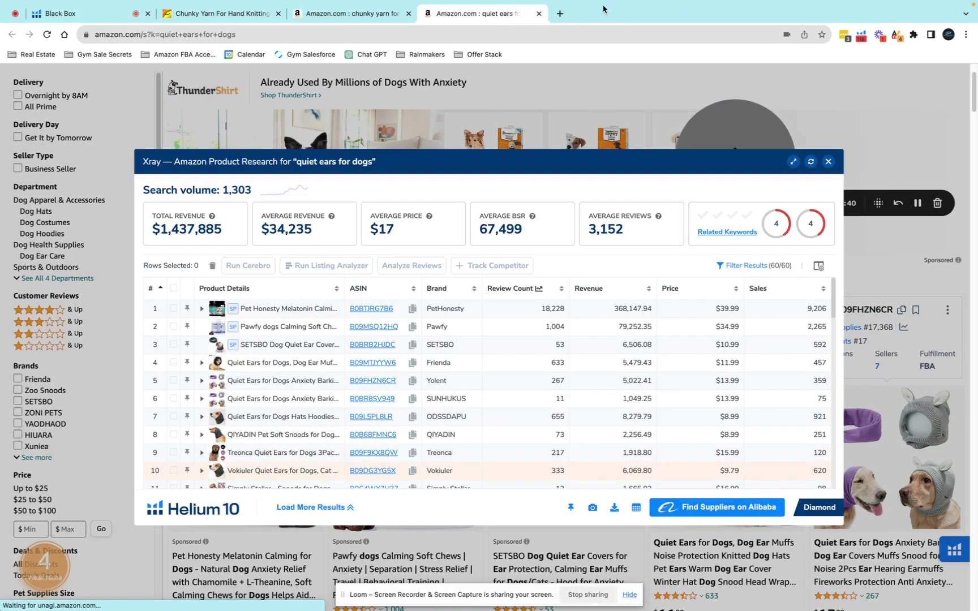
Open the Amazon results for the Black Box phrase pup jet dog wash and check the listings' prices and review counts
left_click(95, 17)
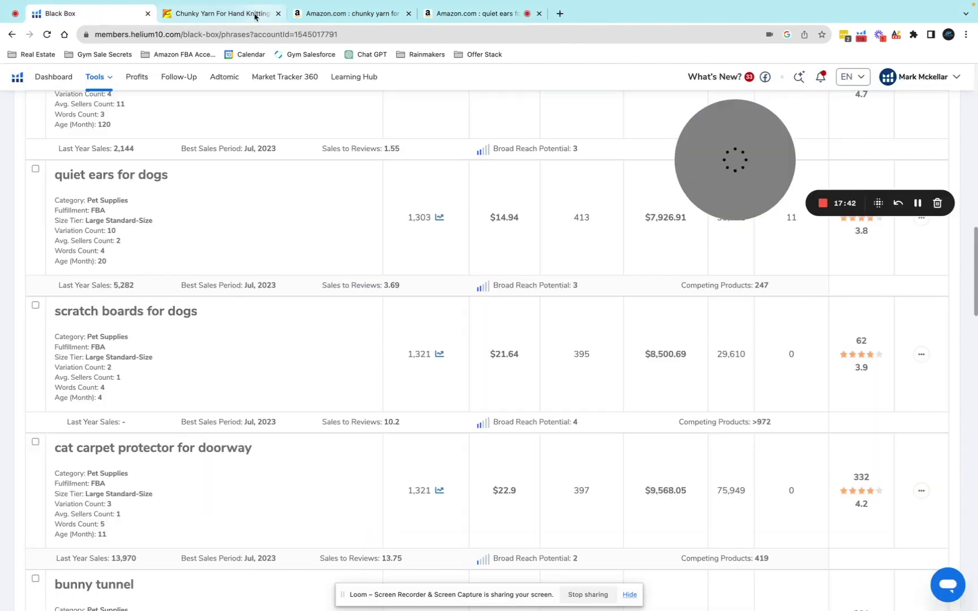
scroll(301, 393, "down", 8)
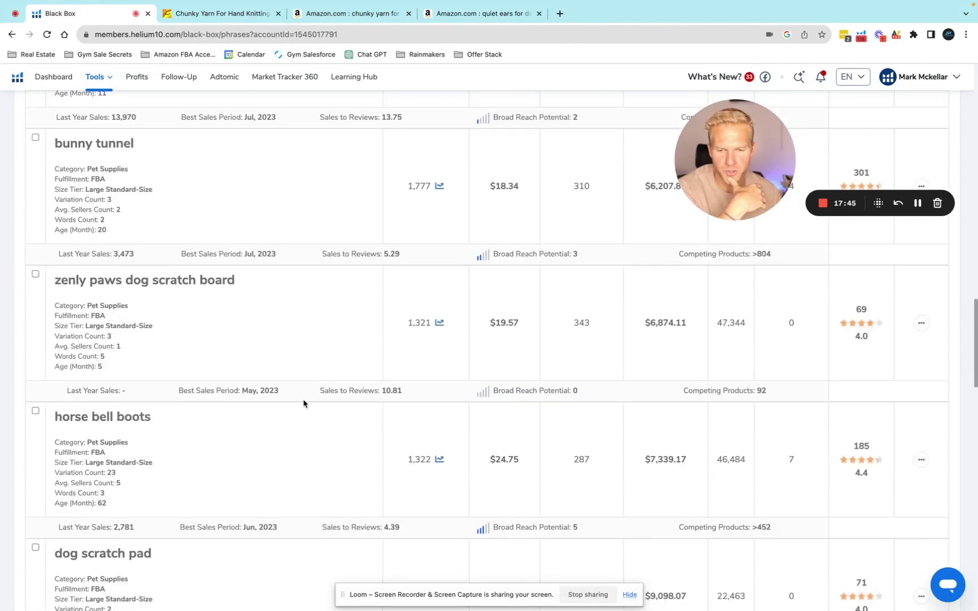
scroll(303, 404, "down", 3)
scroll(305, 407, "down", 6)
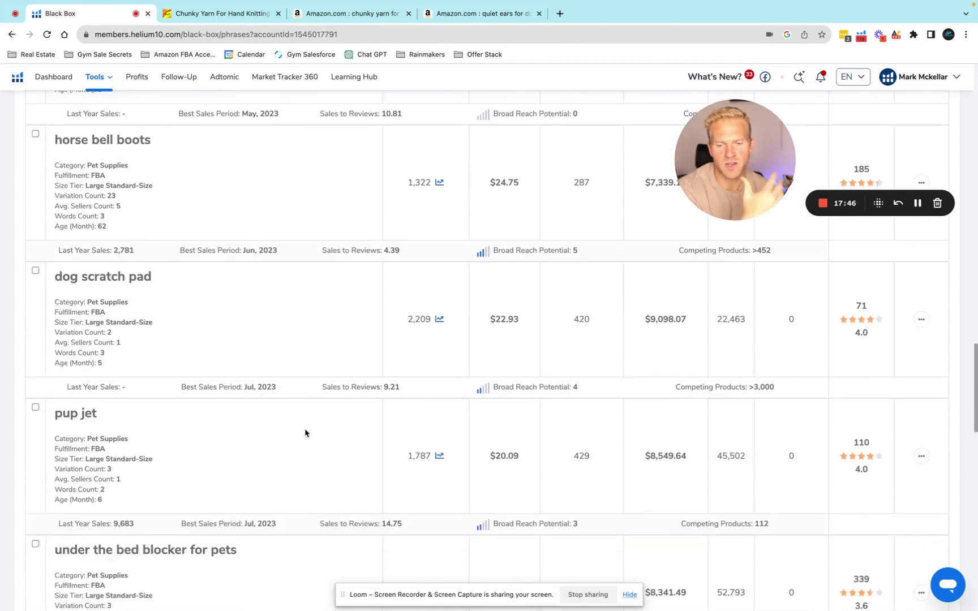
scroll(304, 444, "down", 1)
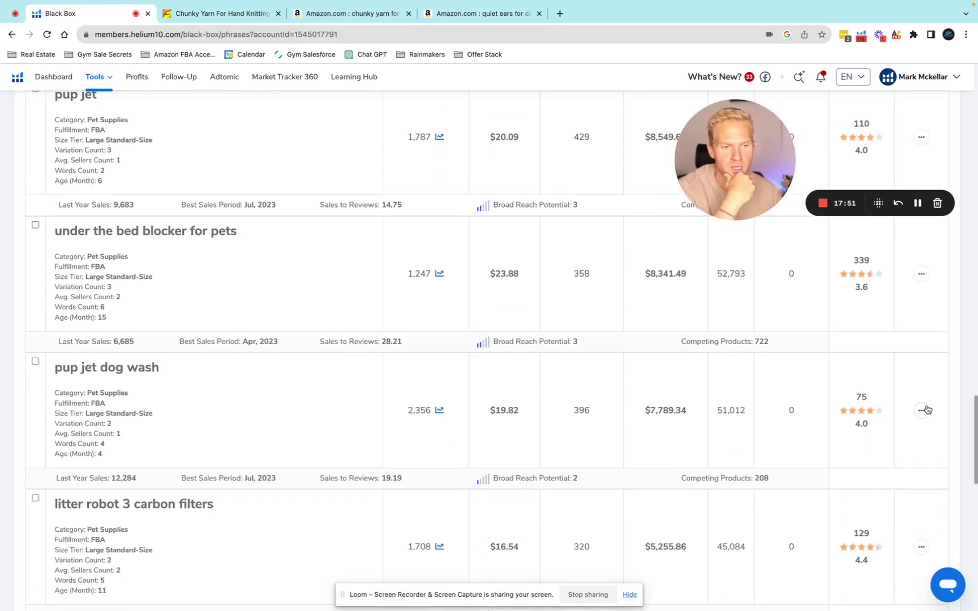
left_click(924, 410)
left_click(900, 427)
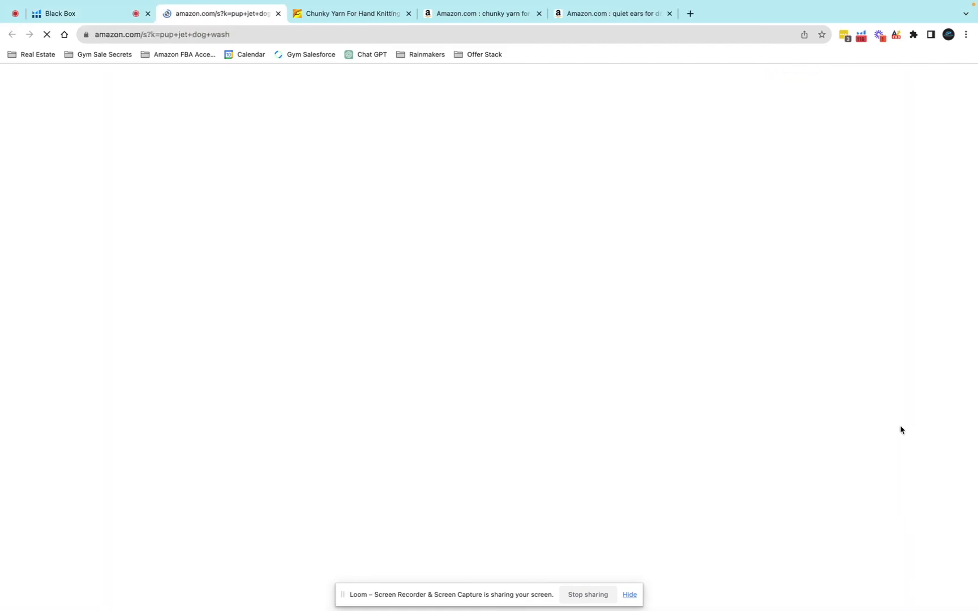
scroll(304, 456, "down", 5)
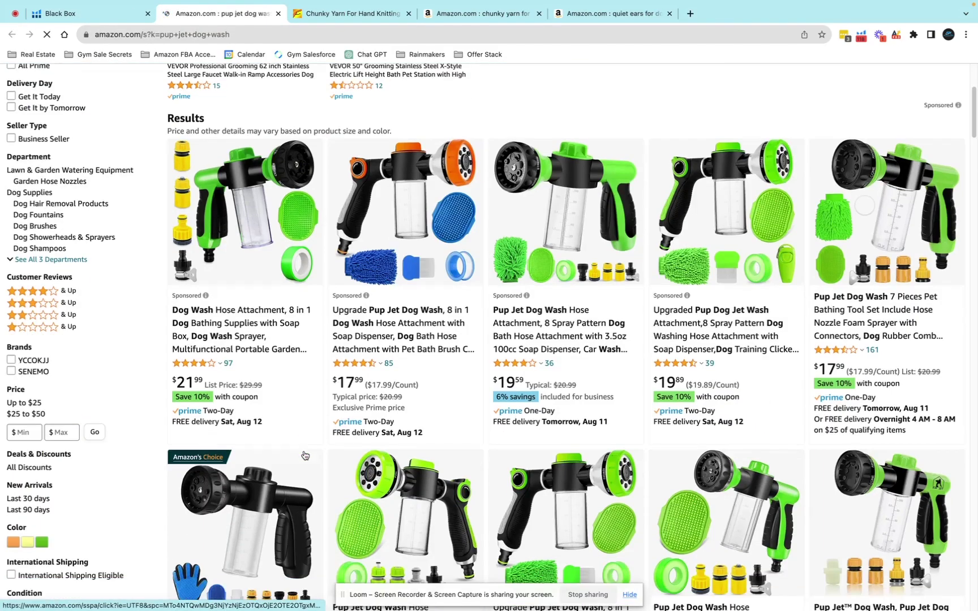
scroll(304, 457, "down", 2)
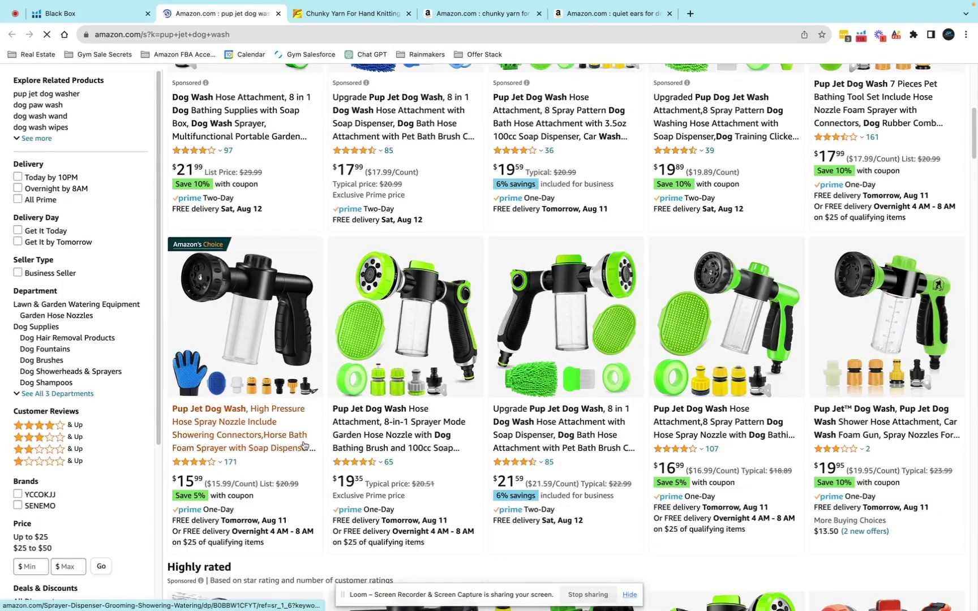
scroll(305, 448, "down", 2)
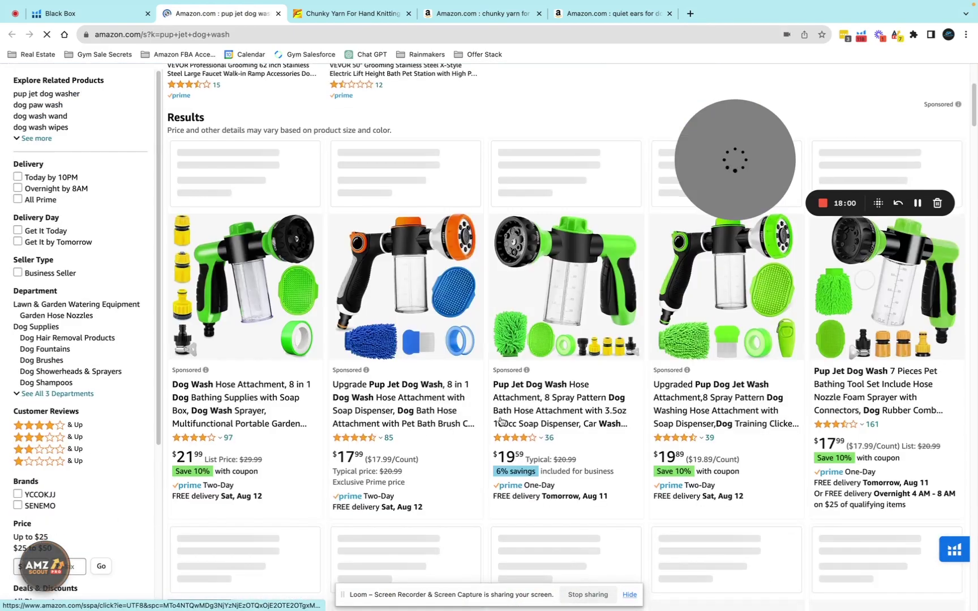
scroll(501, 420, "down", 7)
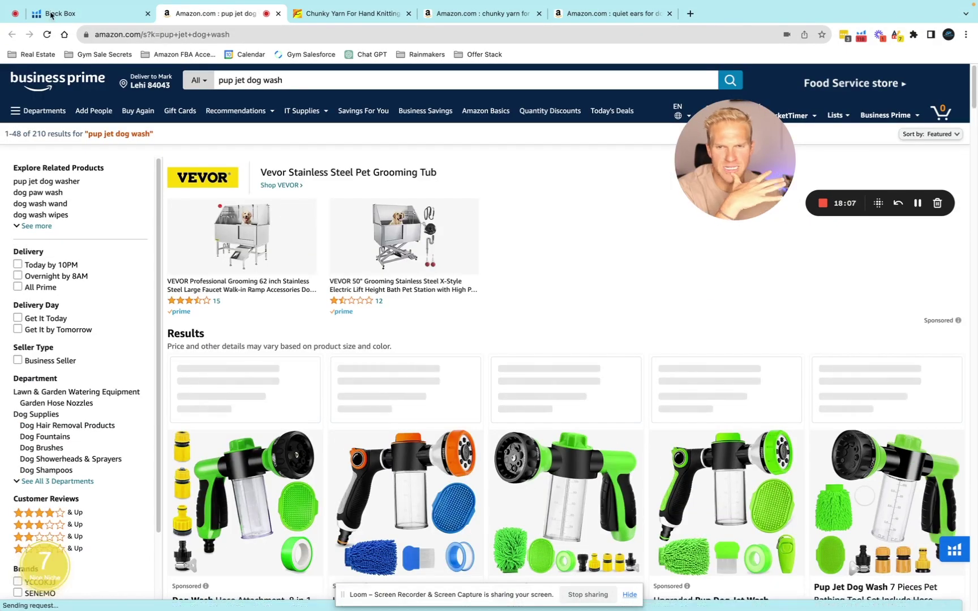
Return to the Black Box results and open the Amazon results for the phrase scratch pad for dogs
left_click(51, 14)
scroll(151, 451, "down", 4)
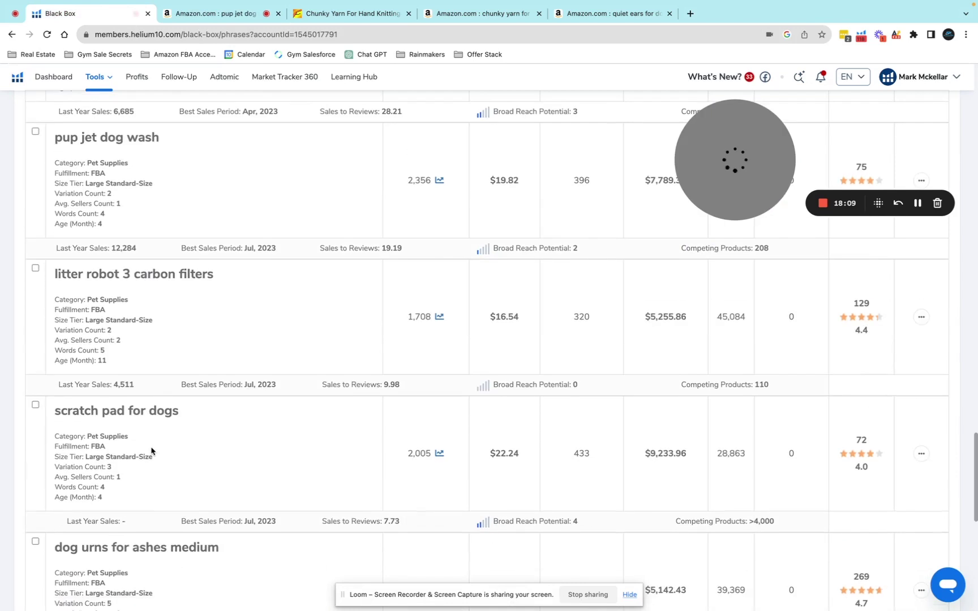
scroll(153, 453, "down", 4)
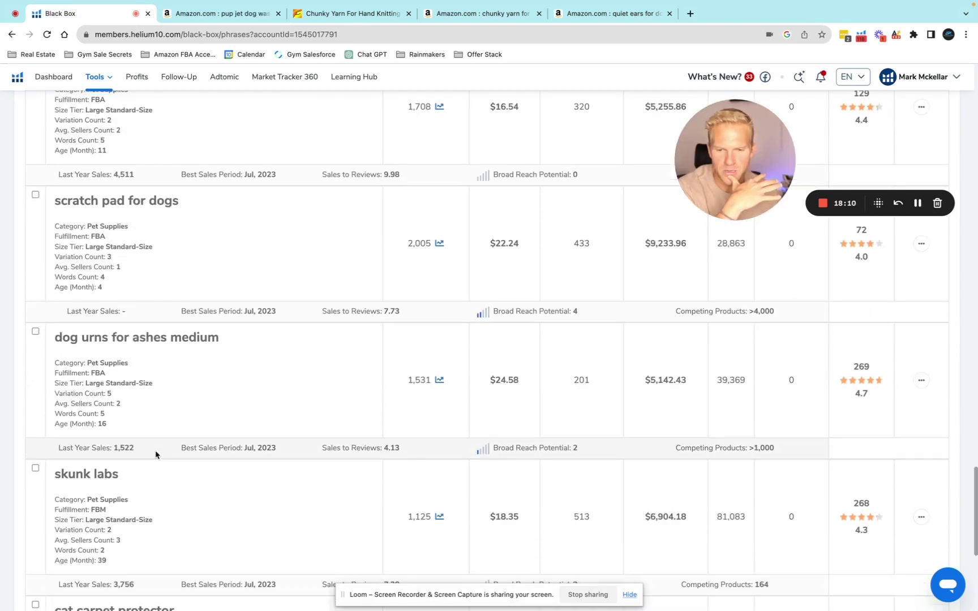
scroll(810, 423, "up", 4)
left_click(921, 441)
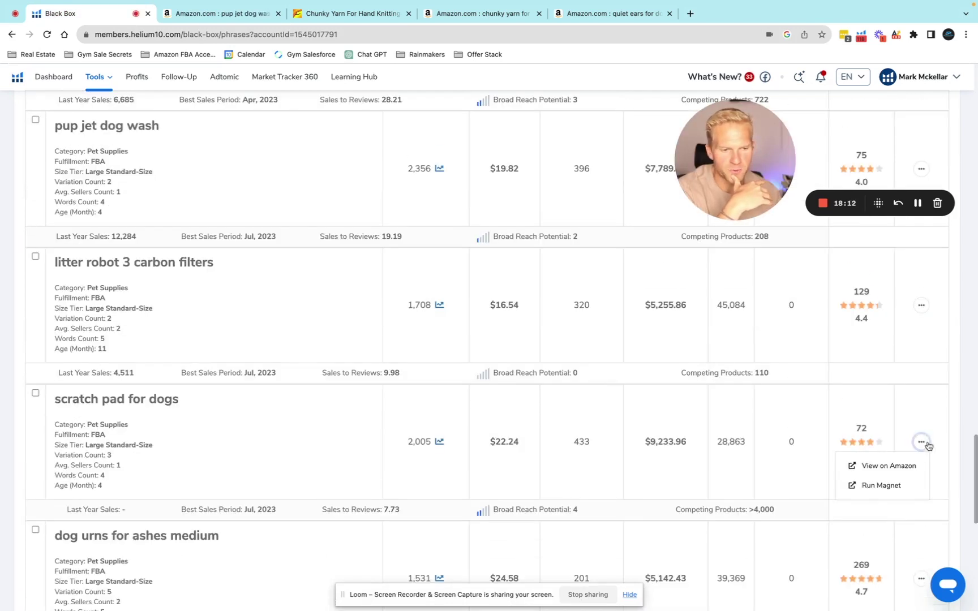
left_click(889, 466)
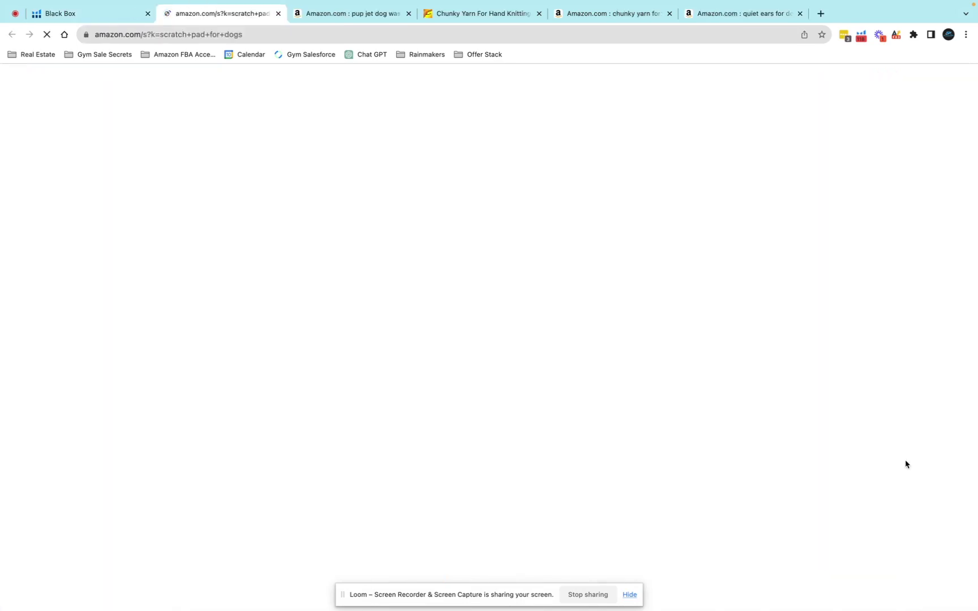
Examine the designs, prices and review counts of the scratch pad for dogs listings on Amazon
scroll(816, 430, "down", 4)
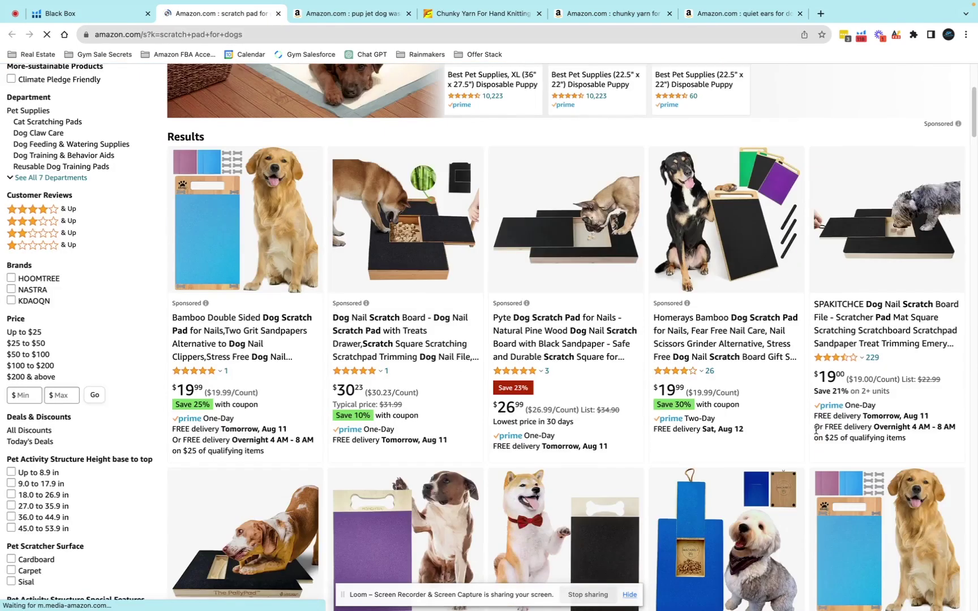
scroll(816, 430, "down", 4)
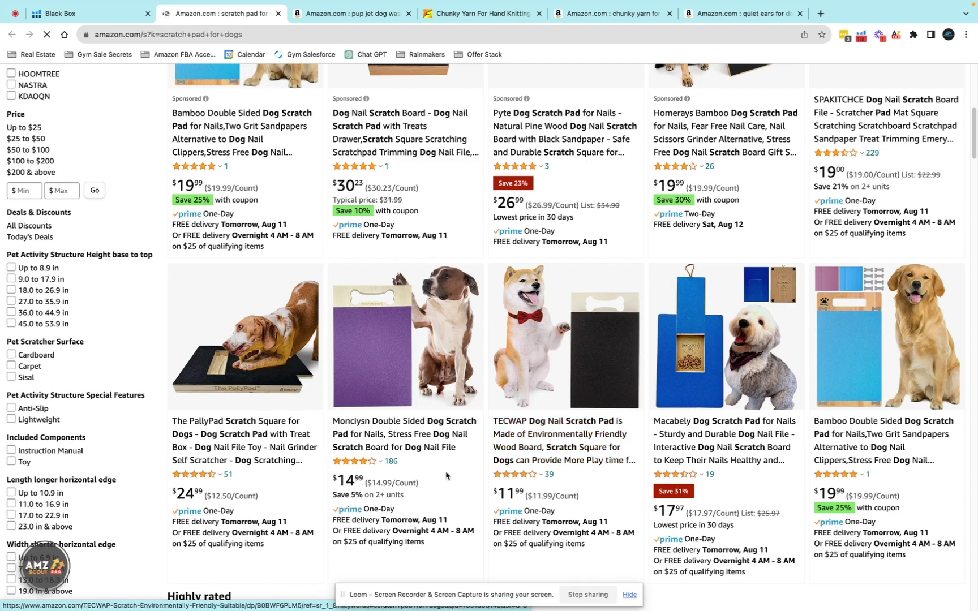
scroll(764, 429, "up", 3)
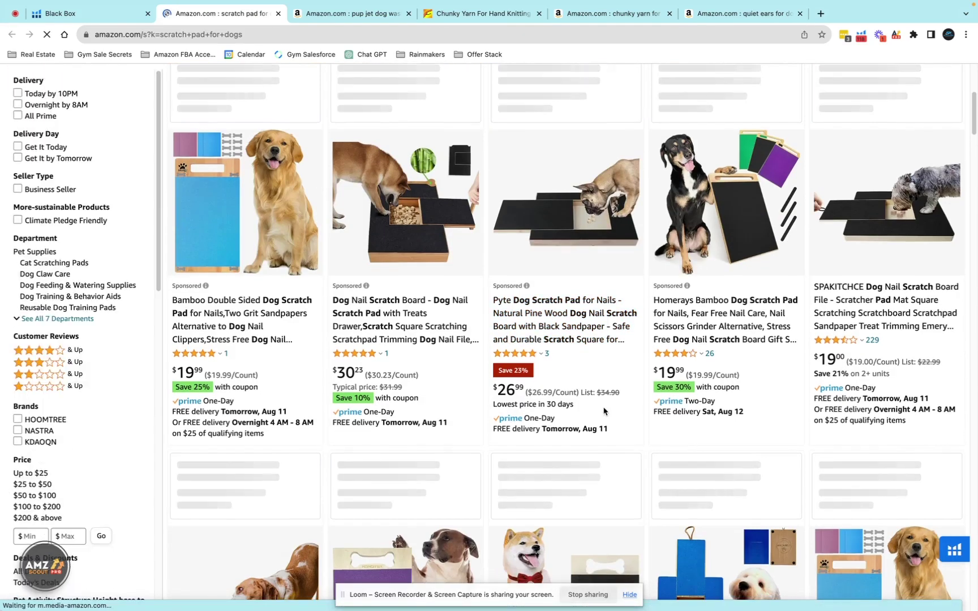
scroll(604, 412, "down", 7)
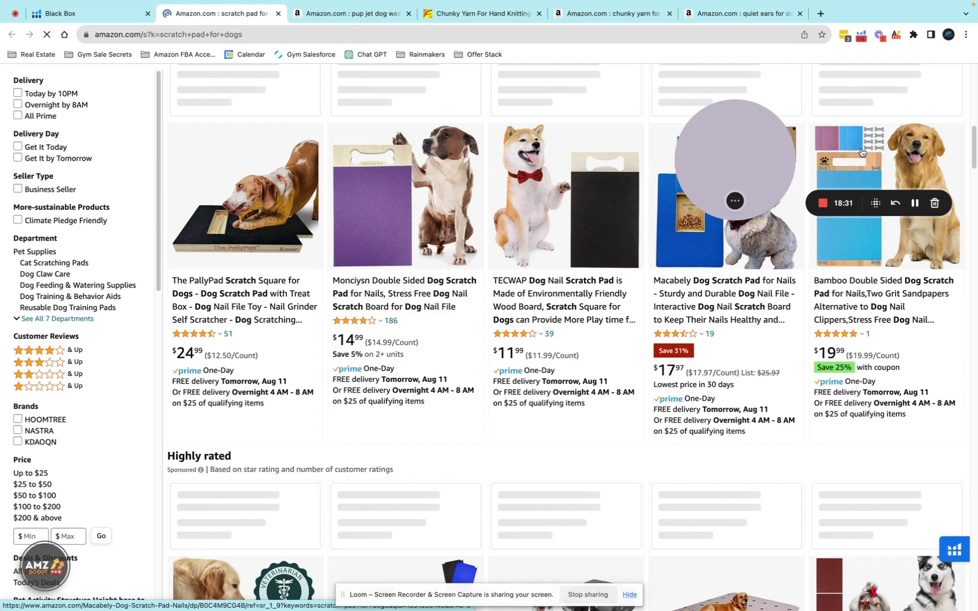
scroll(769, 400, "down", 5)
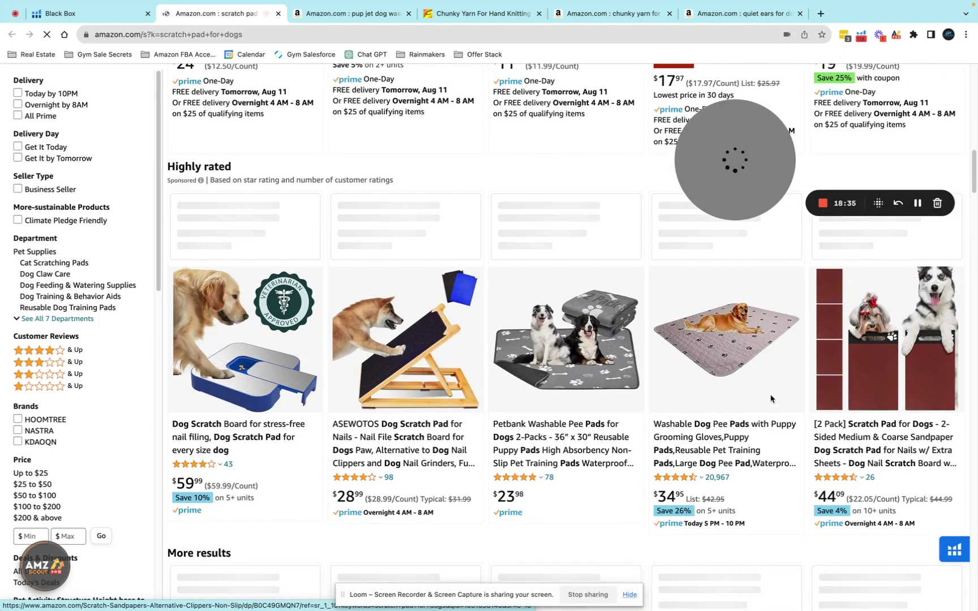
scroll(771, 399, "down", 5)
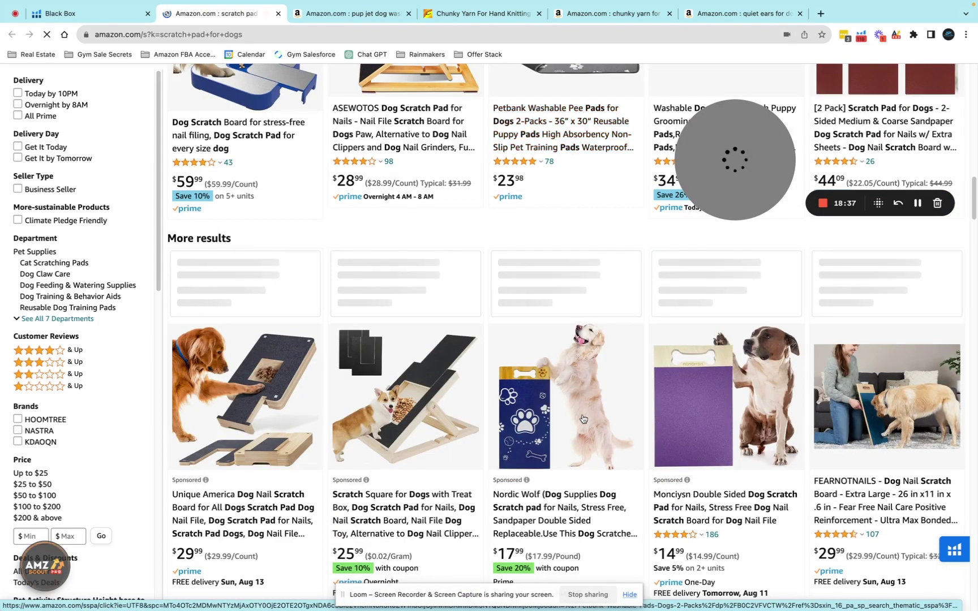
scroll(400, 477, "down", 2)
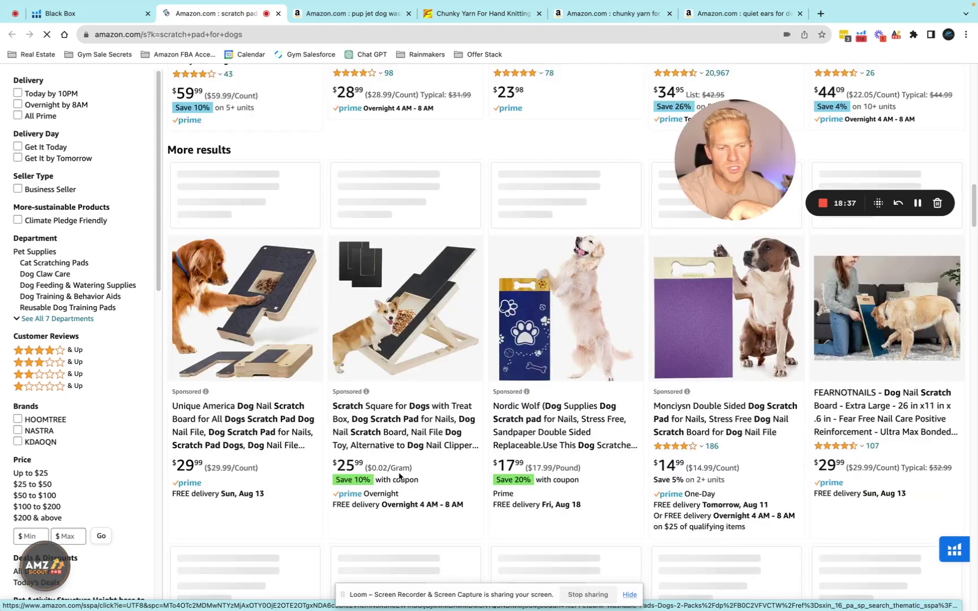
scroll(400, 477, "up", 10)
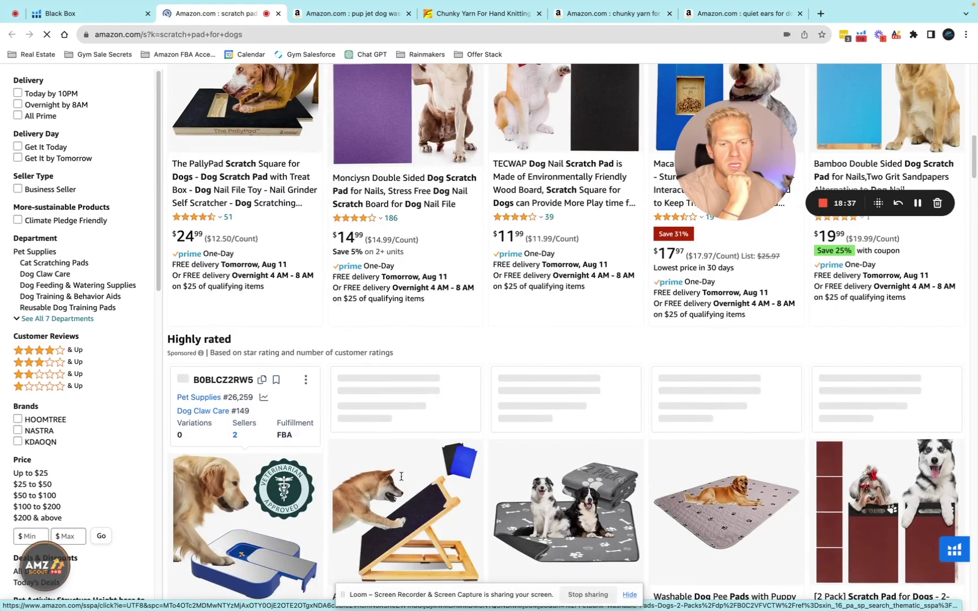
scroll(401, 476, "up", 10)
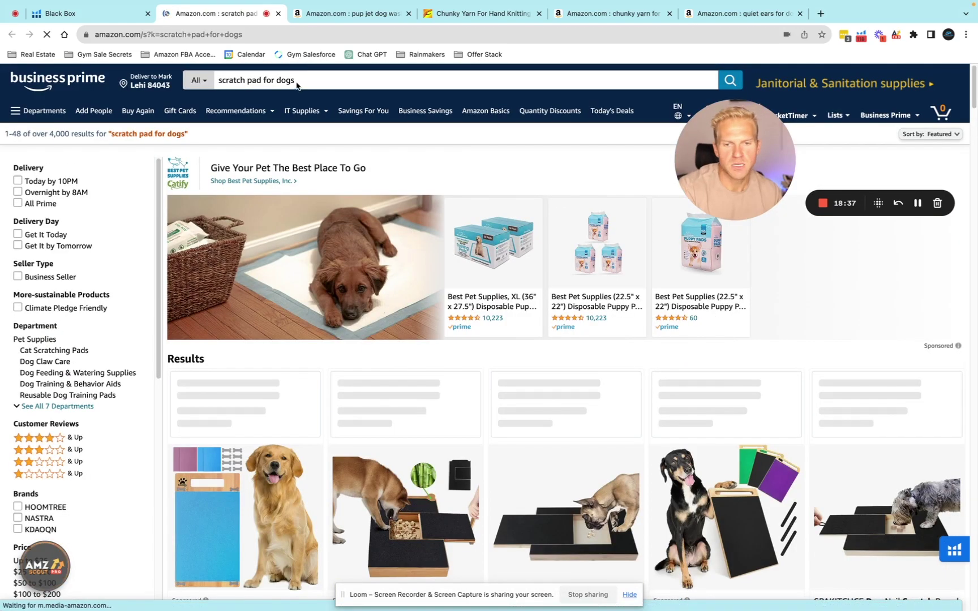
Try to search Alibaba for scratch pad for dogs using the phrase from the Amazon search
left_click(298, 80)
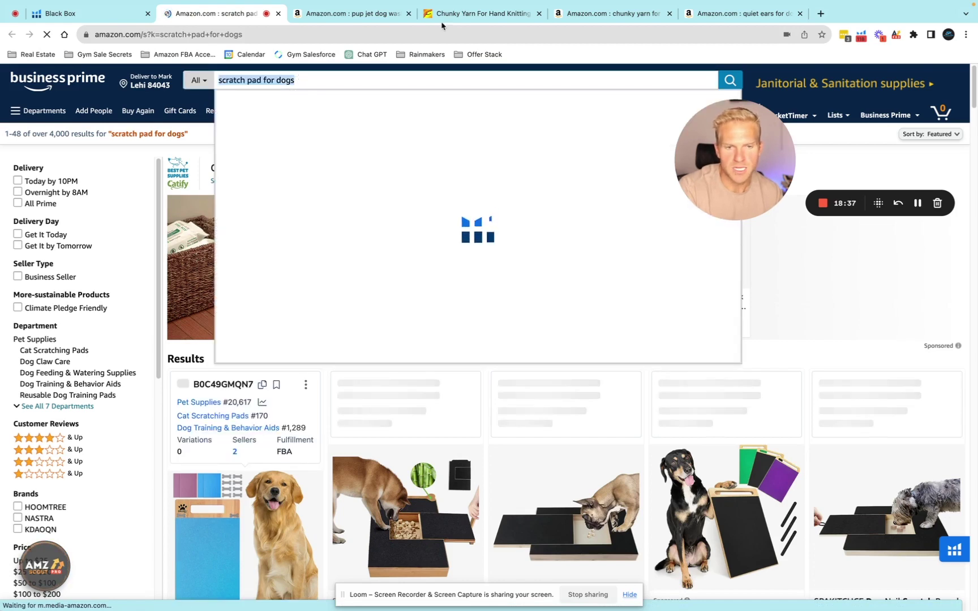
left_click(455, 15)
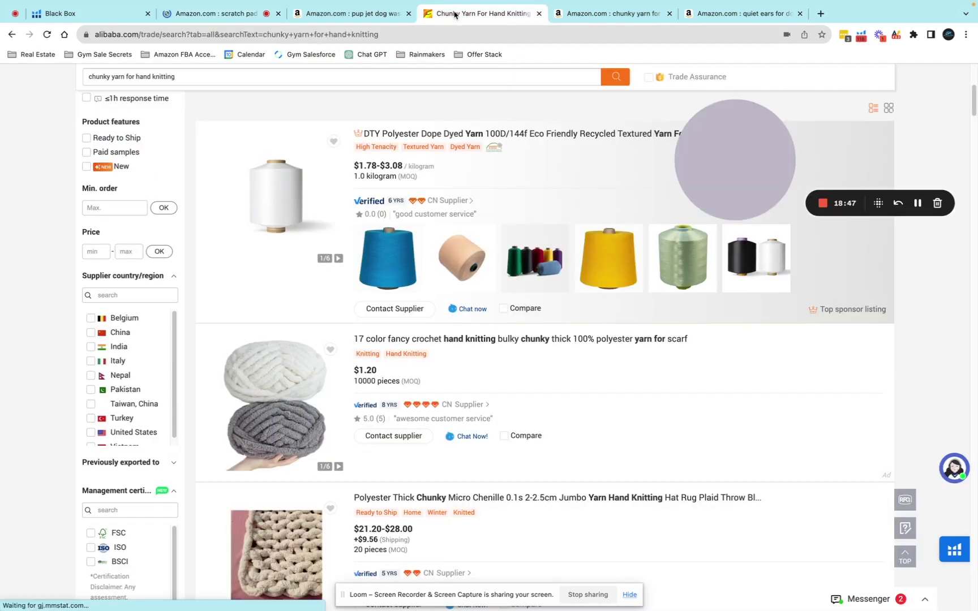
triple_click(178, 75)
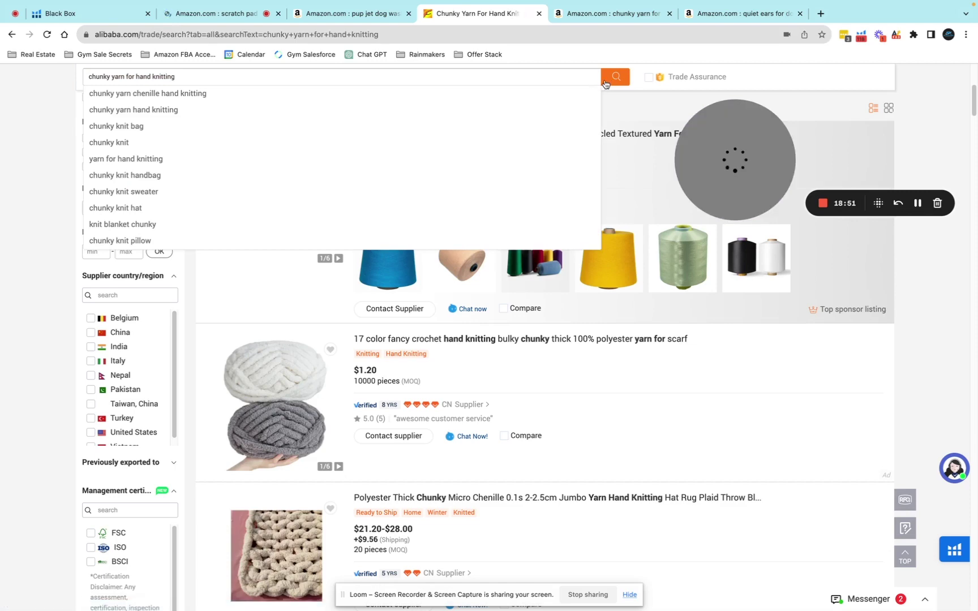
key("Return")
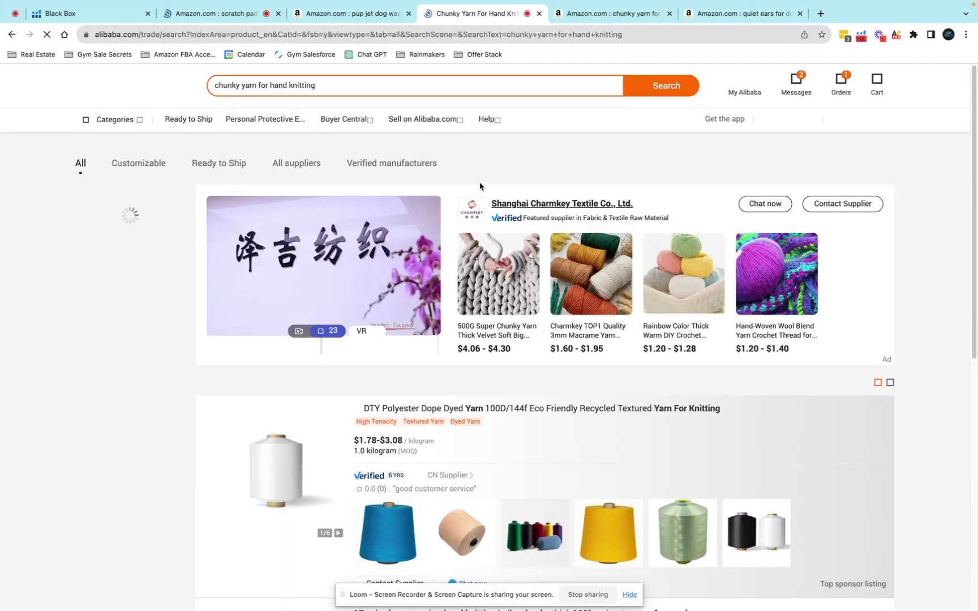
scroll(480, 306, "down", 3)
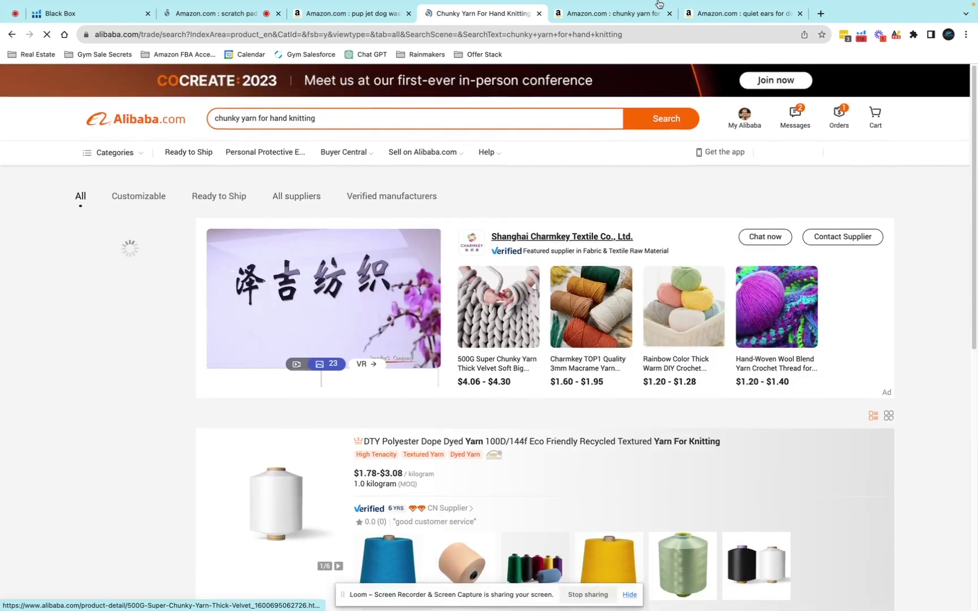
left_click(716, 15)
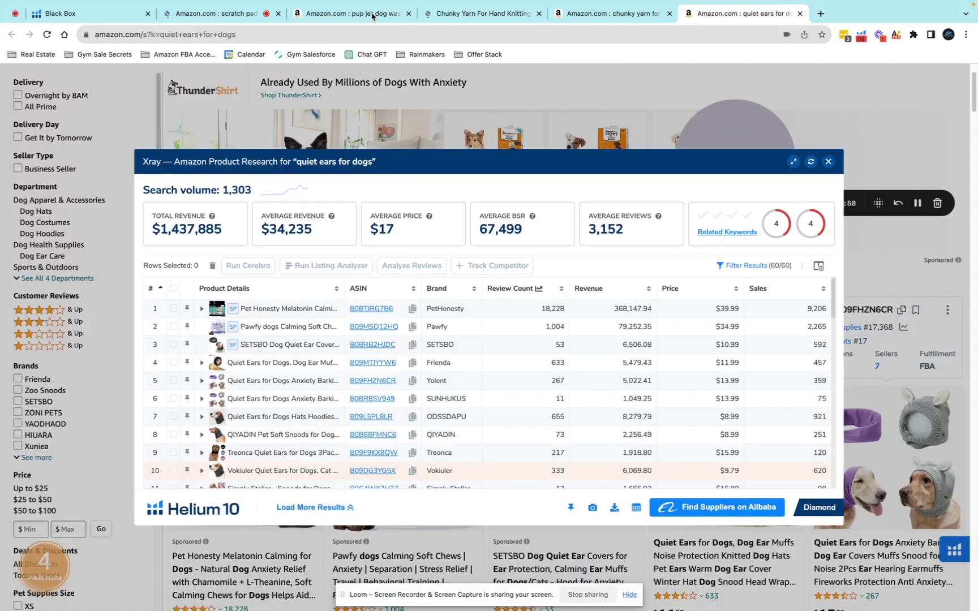
left_click(373, 14)
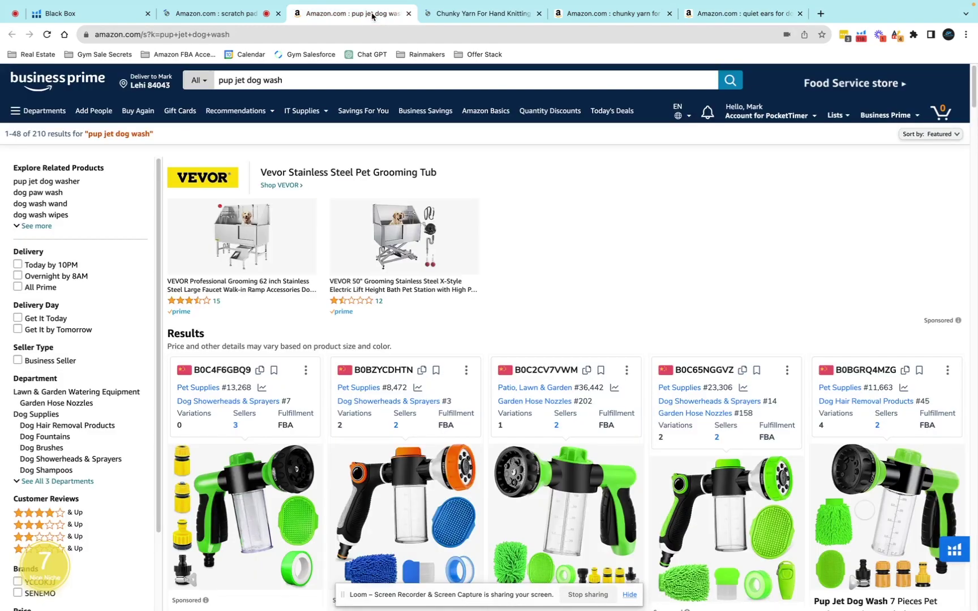
left_click(291, 78)
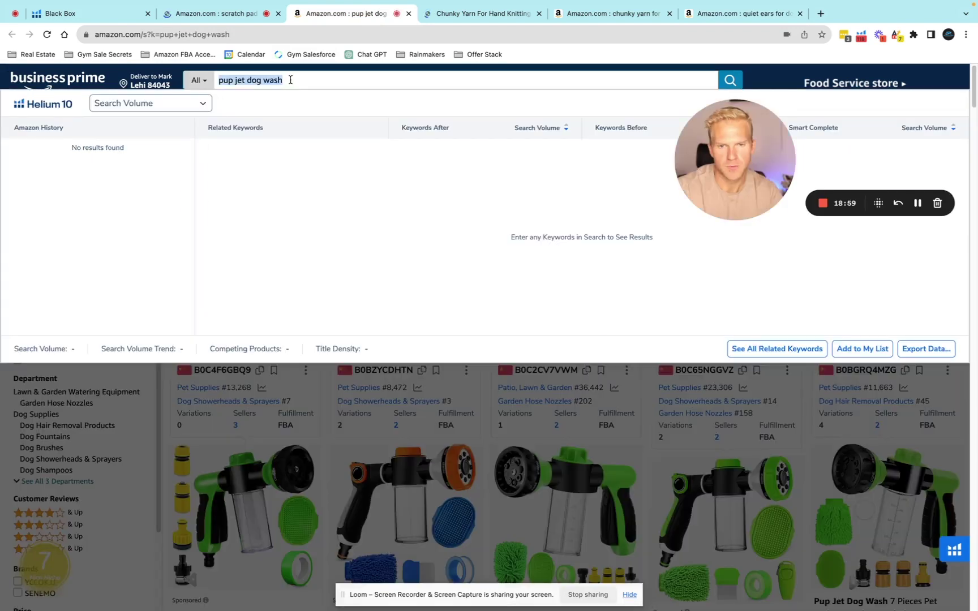
left_click(215, 13)
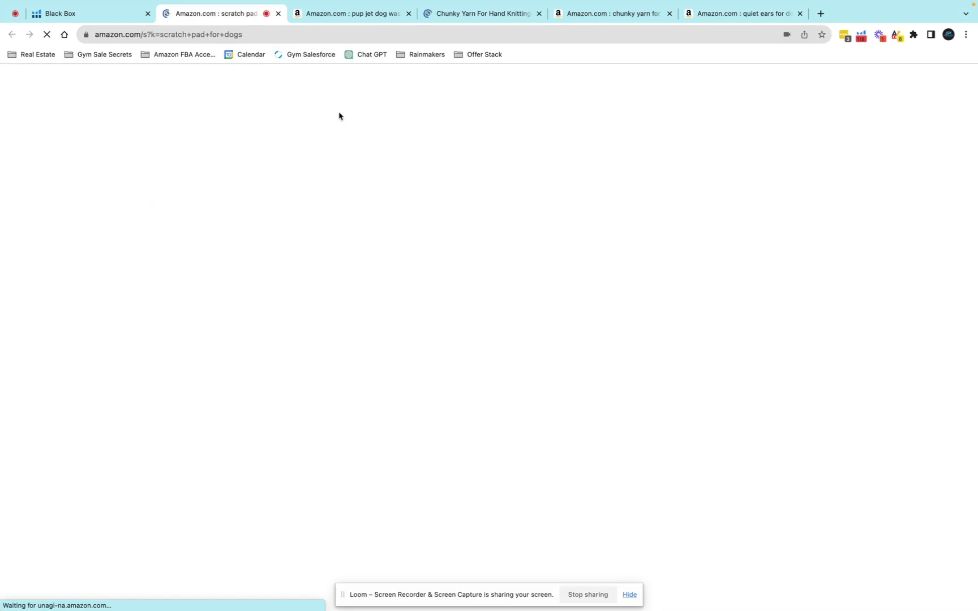
left_click(739, 13)
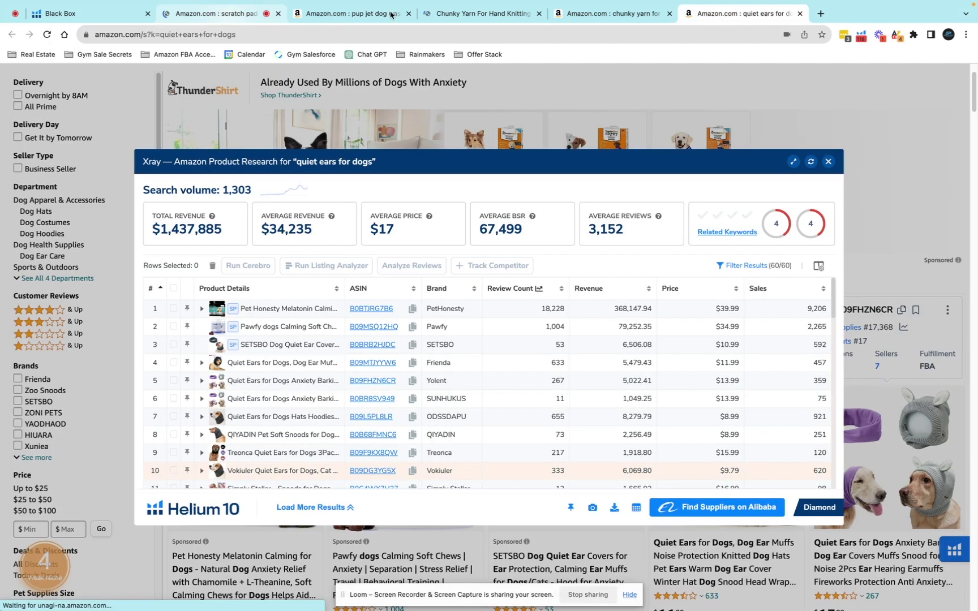
Search Alibaba for scratch pad for dogs and check the suppliers' designs, prices and minimum orders
left_click(437, 13)
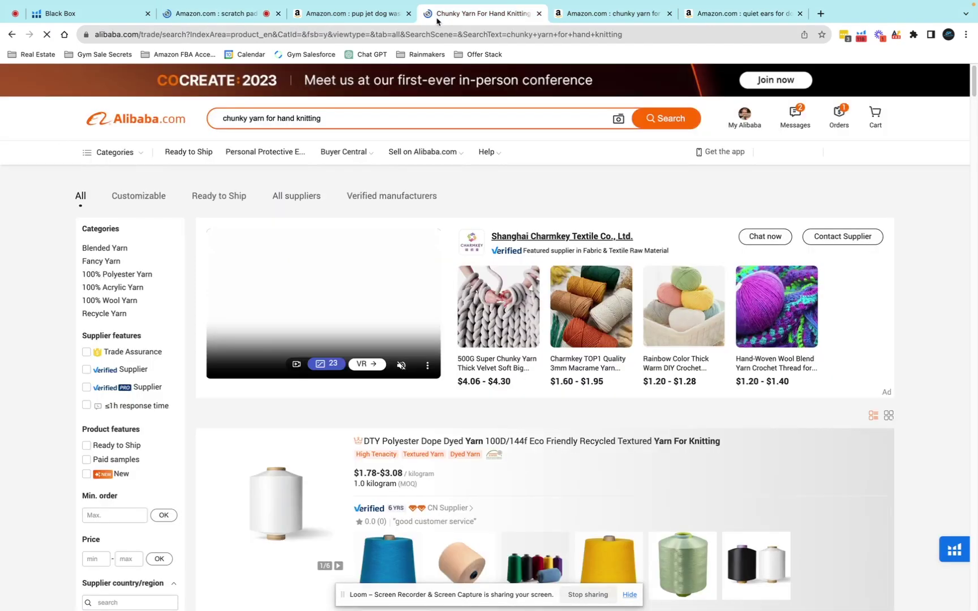
double_click(320, 117)
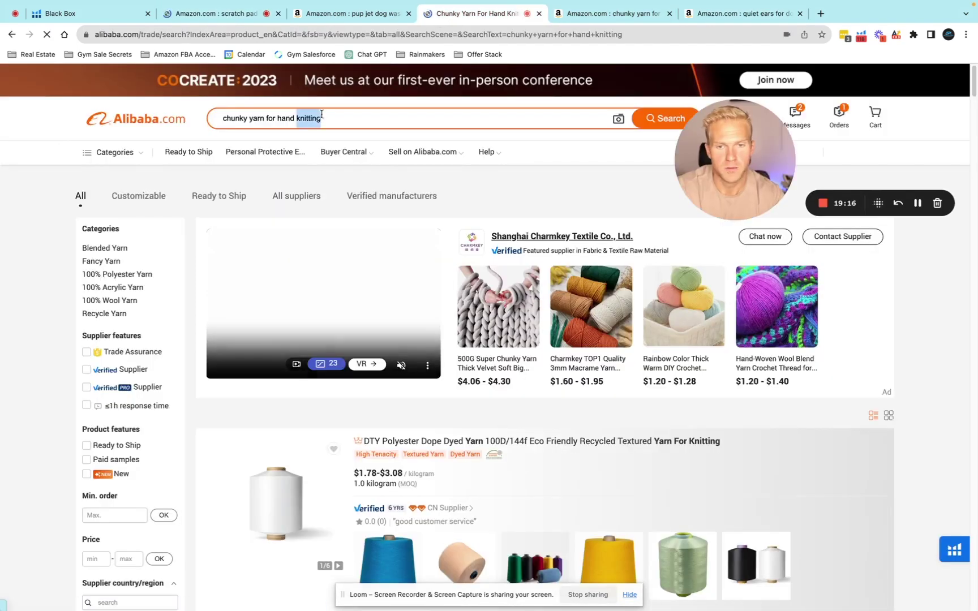
key("super+a")
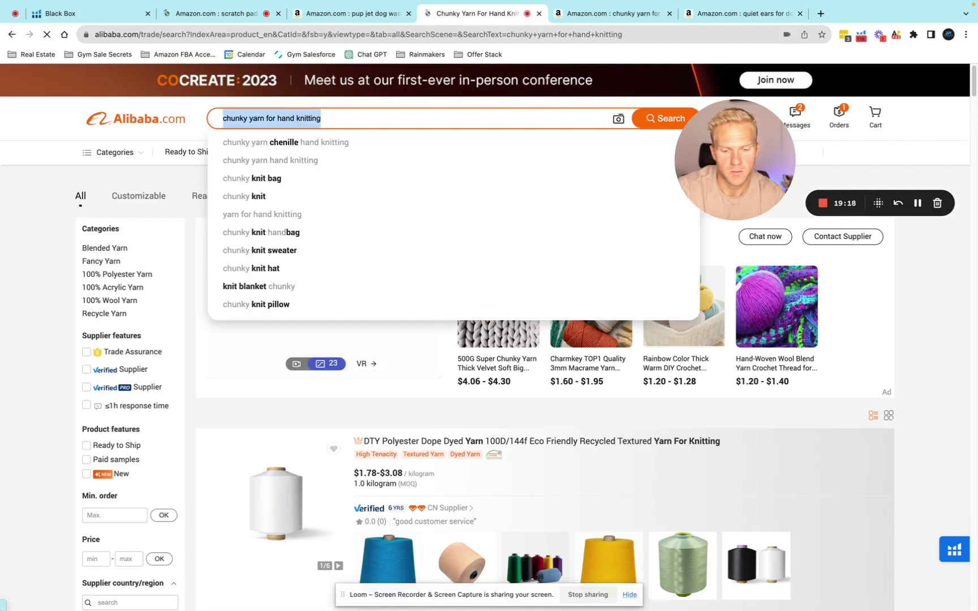
type("scratch ")
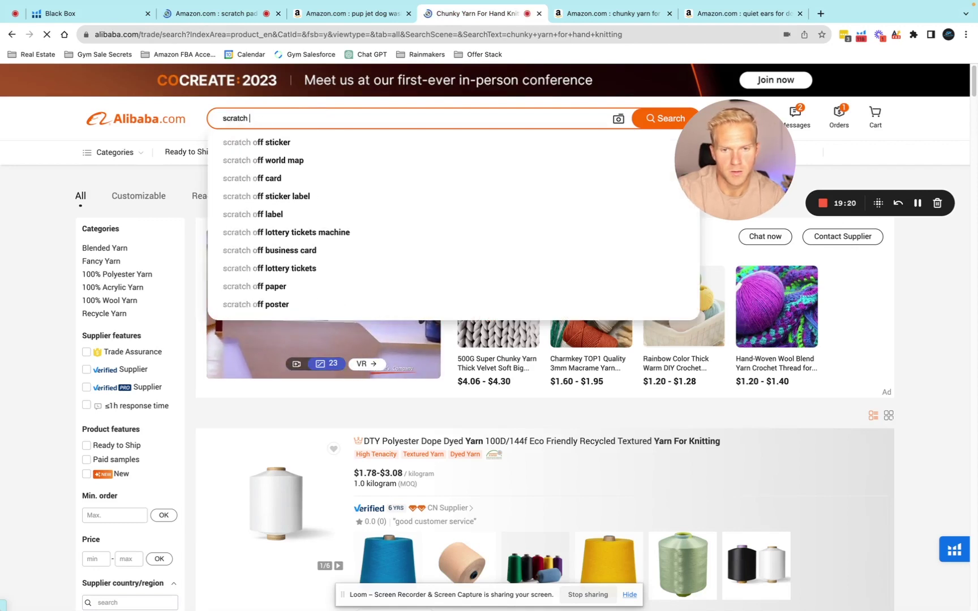
type("pad ")
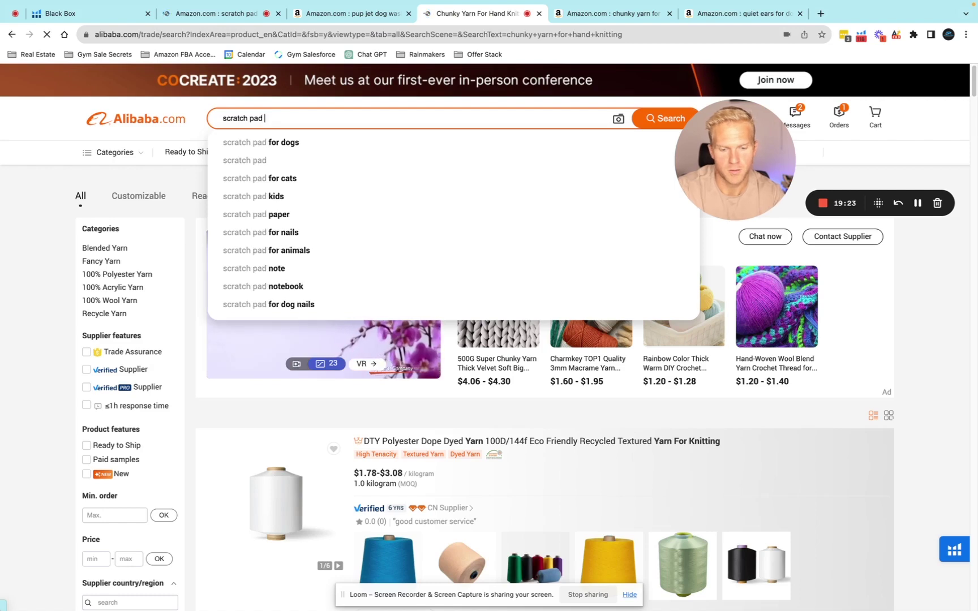
type("for dogs")
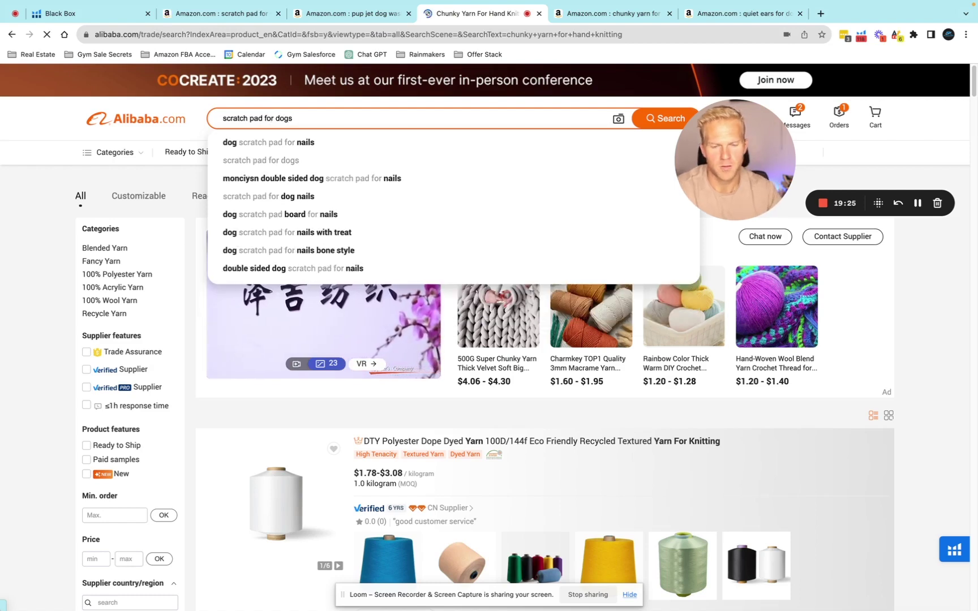
key("Return")
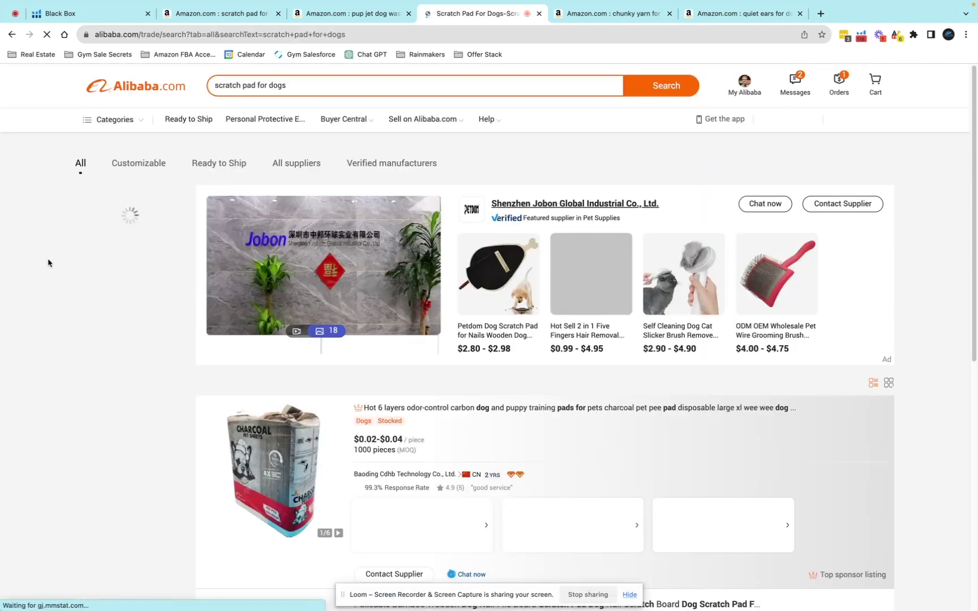
scroll(62, 300, "down", 4)
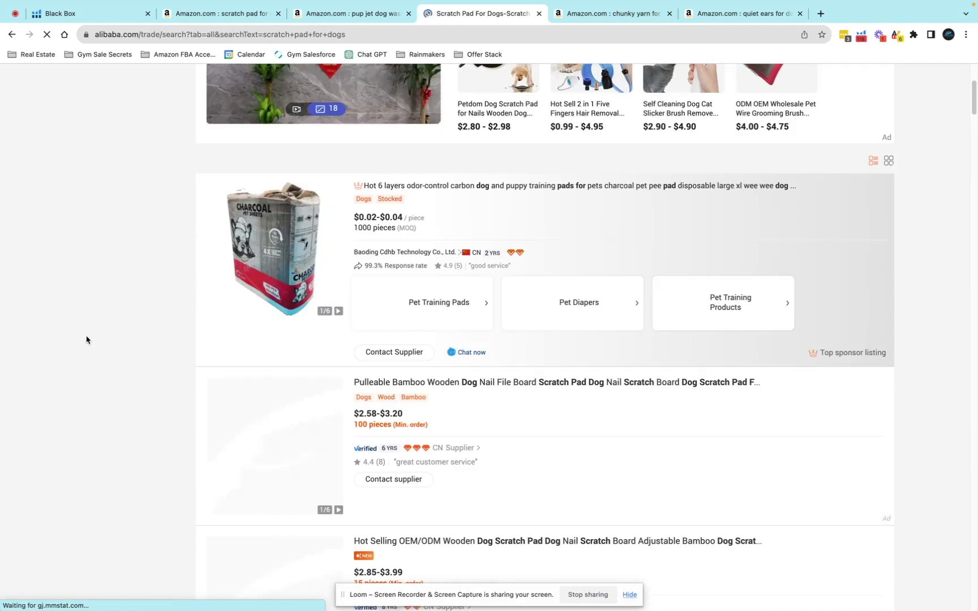
scroll(87, 340, "down", 2)
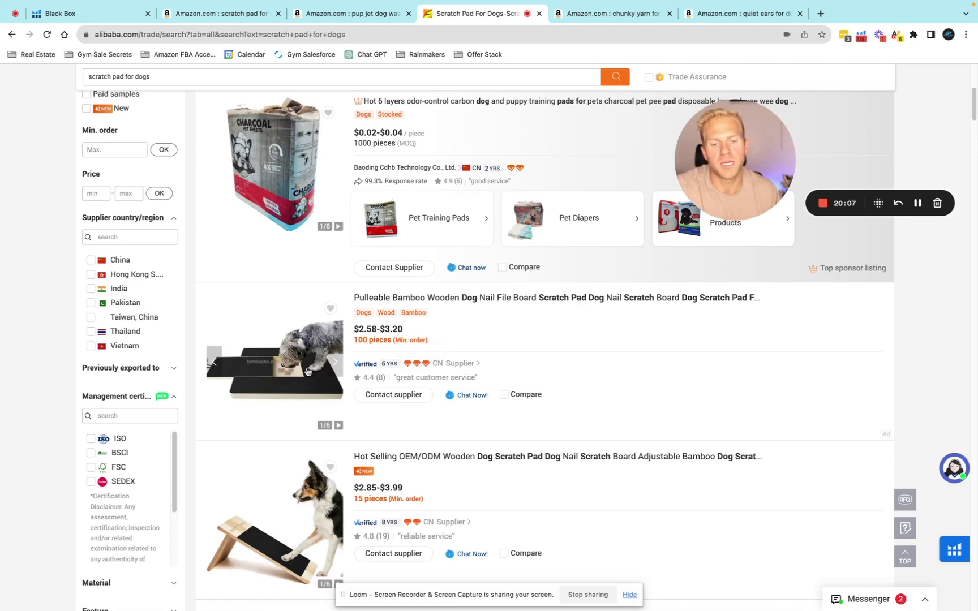
Review the Black Box figures for scratch pad for dogs and the Amazon keyword data for it and pup jet dog wash
left_click(243, 15)
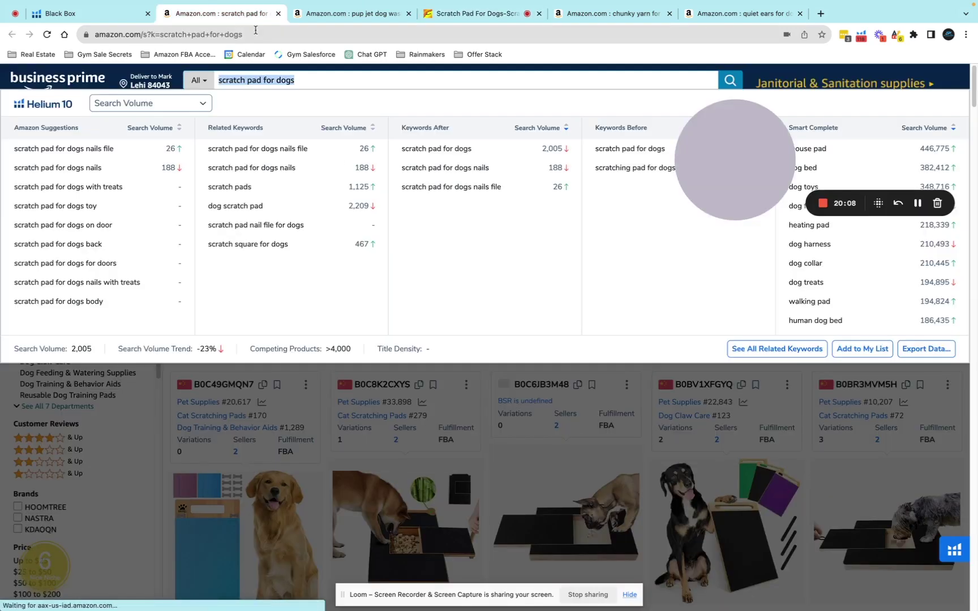
left_click(105, 10)
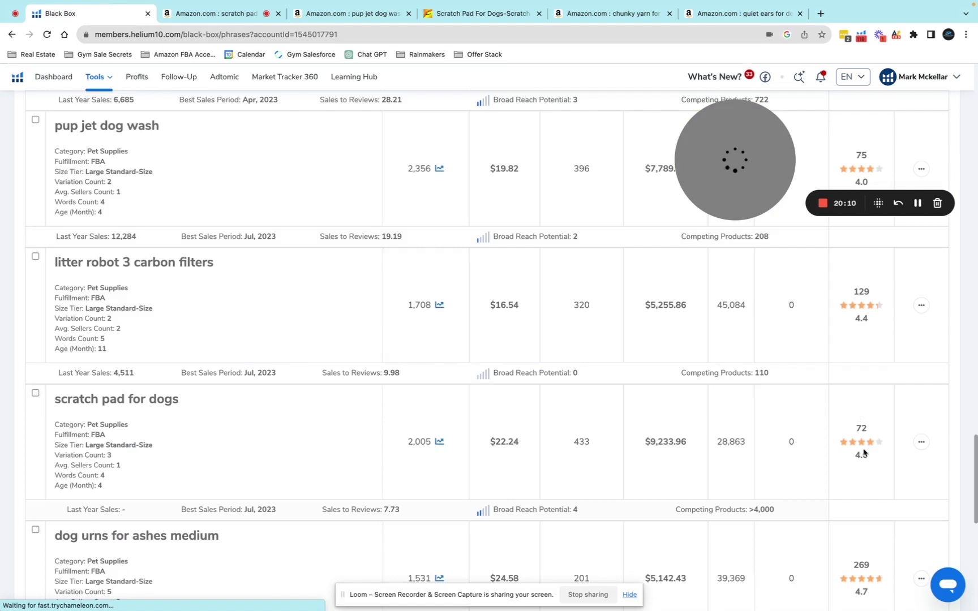
left_click(183, 17)
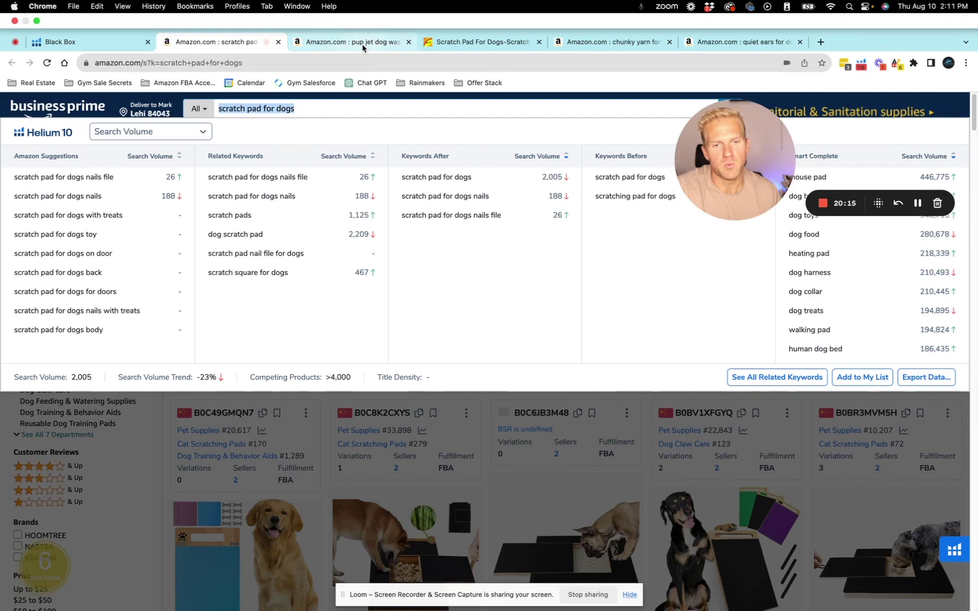
left_click(363, 45)
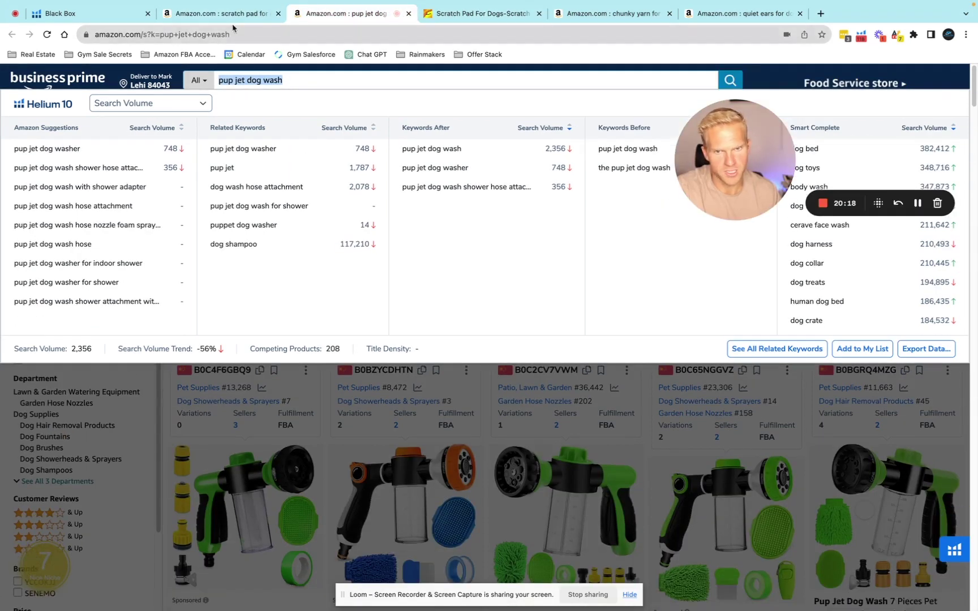
Return to the Amazon results for scratch pad for dogs, dismiss the keyword overlay and review the listings' prices and review counts
left_click(232, 14)
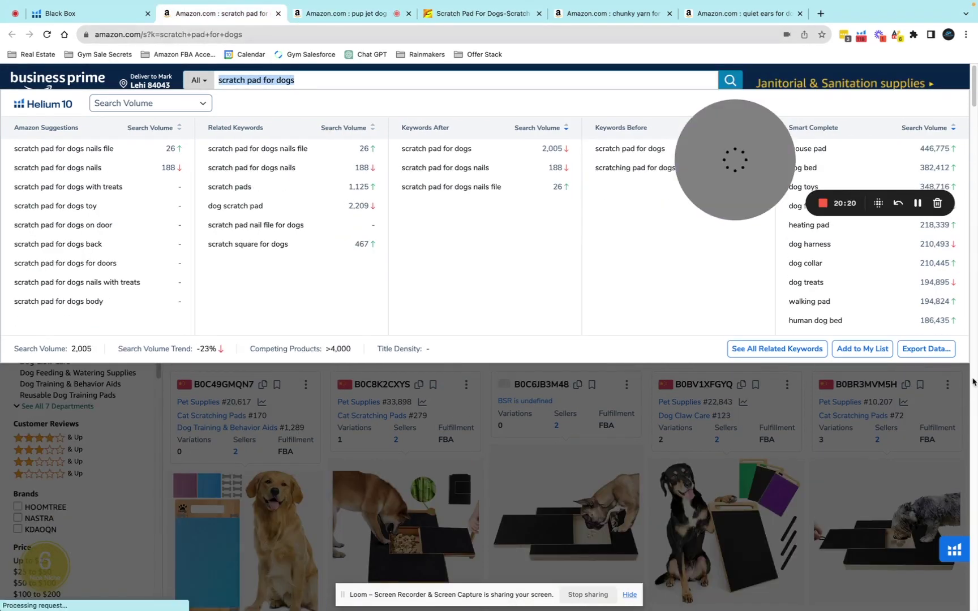
left_click(954, 479)
scroll(681, 508, "down", 4)
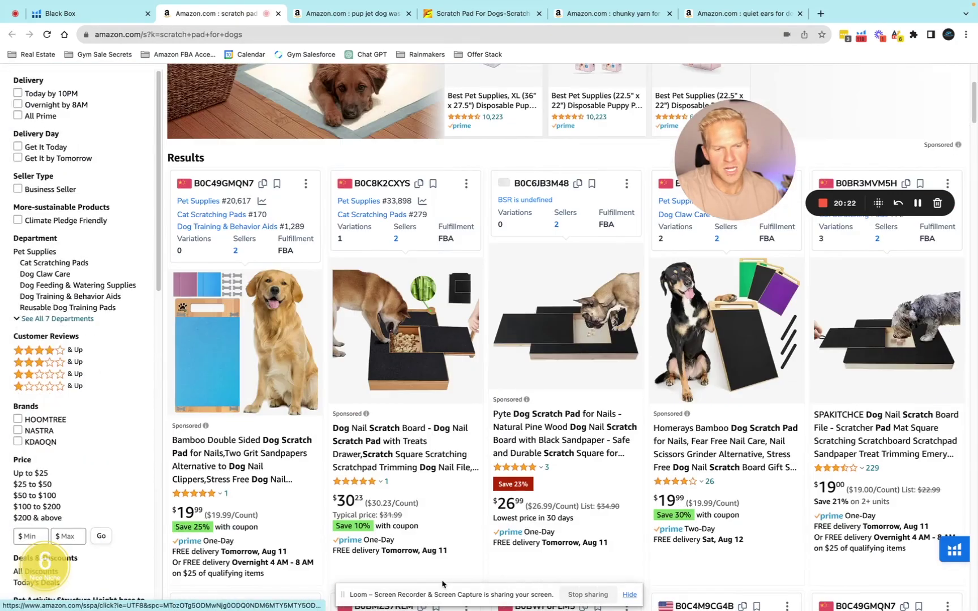
scroll(697, 508, "down", 8)
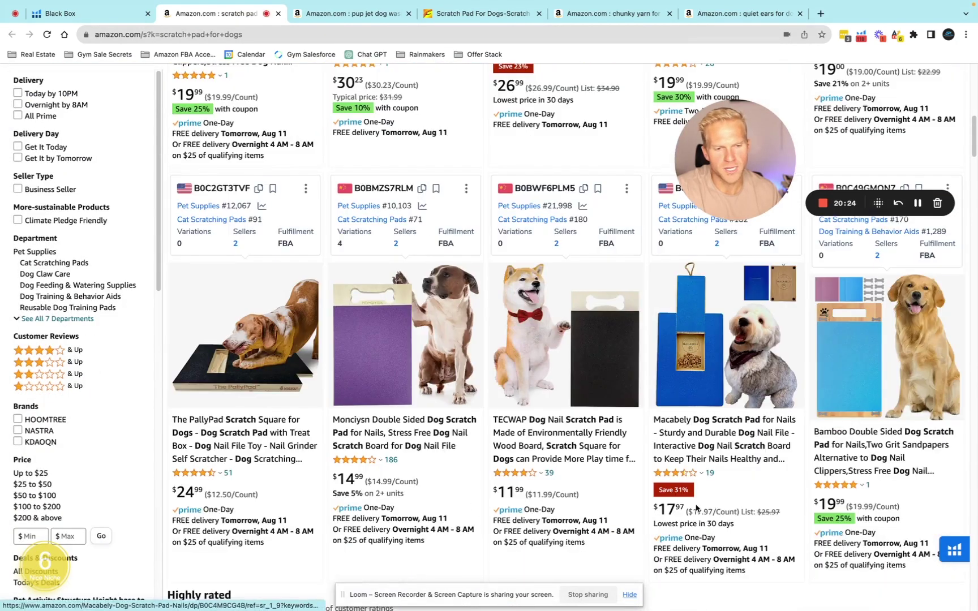
scroll(448, 420, "up", 12)
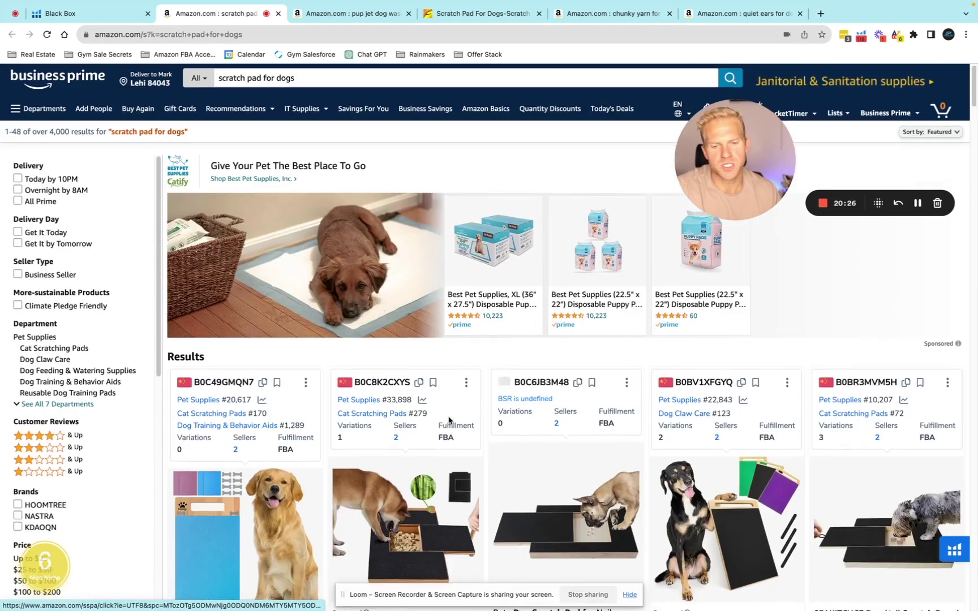
left_click_drag(760, 159, 676, 231)
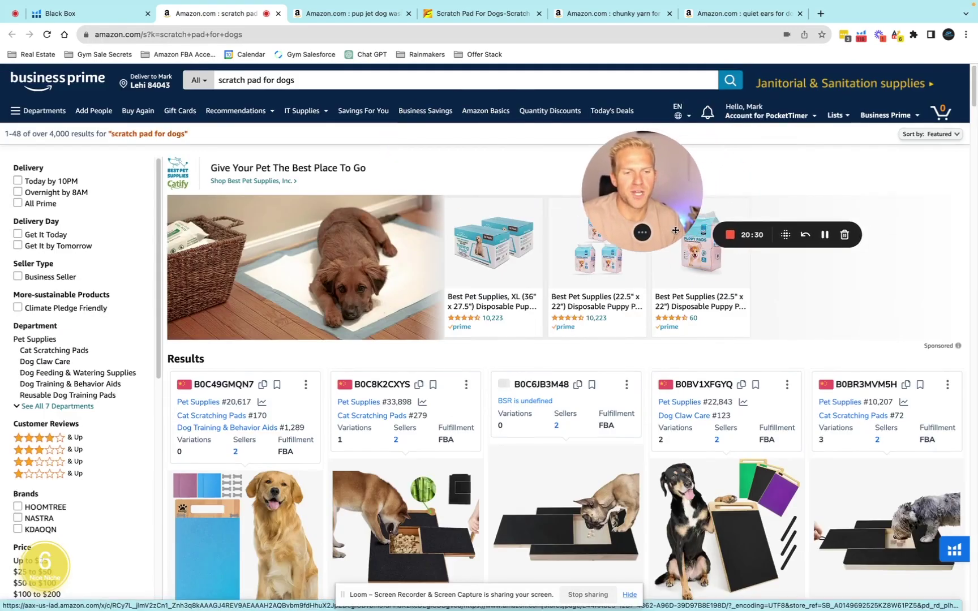
left_click(654, 237)
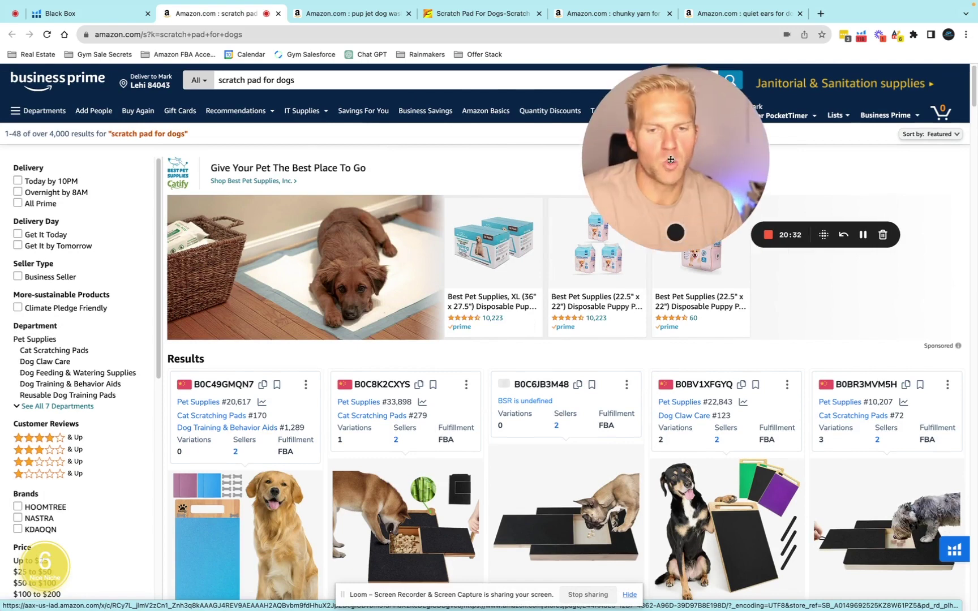
left_click_drag(670, 145, 378, 180)
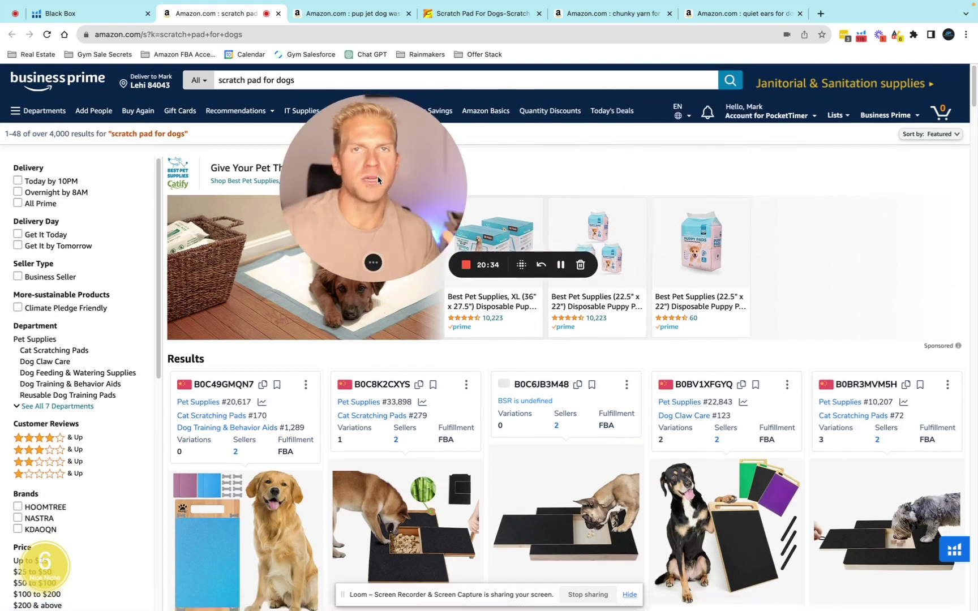